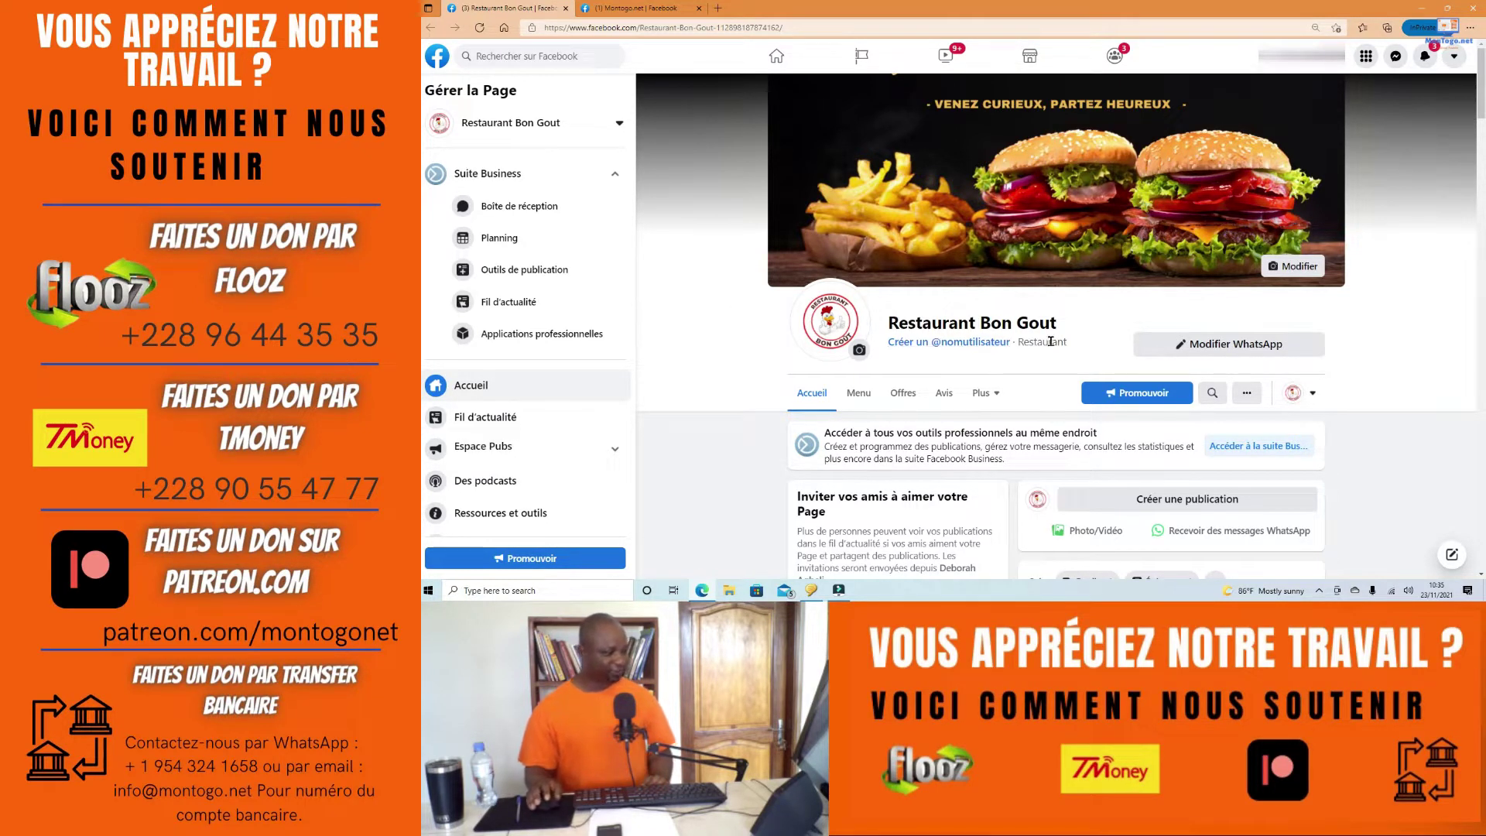
scroll(866, 343, down, 3)
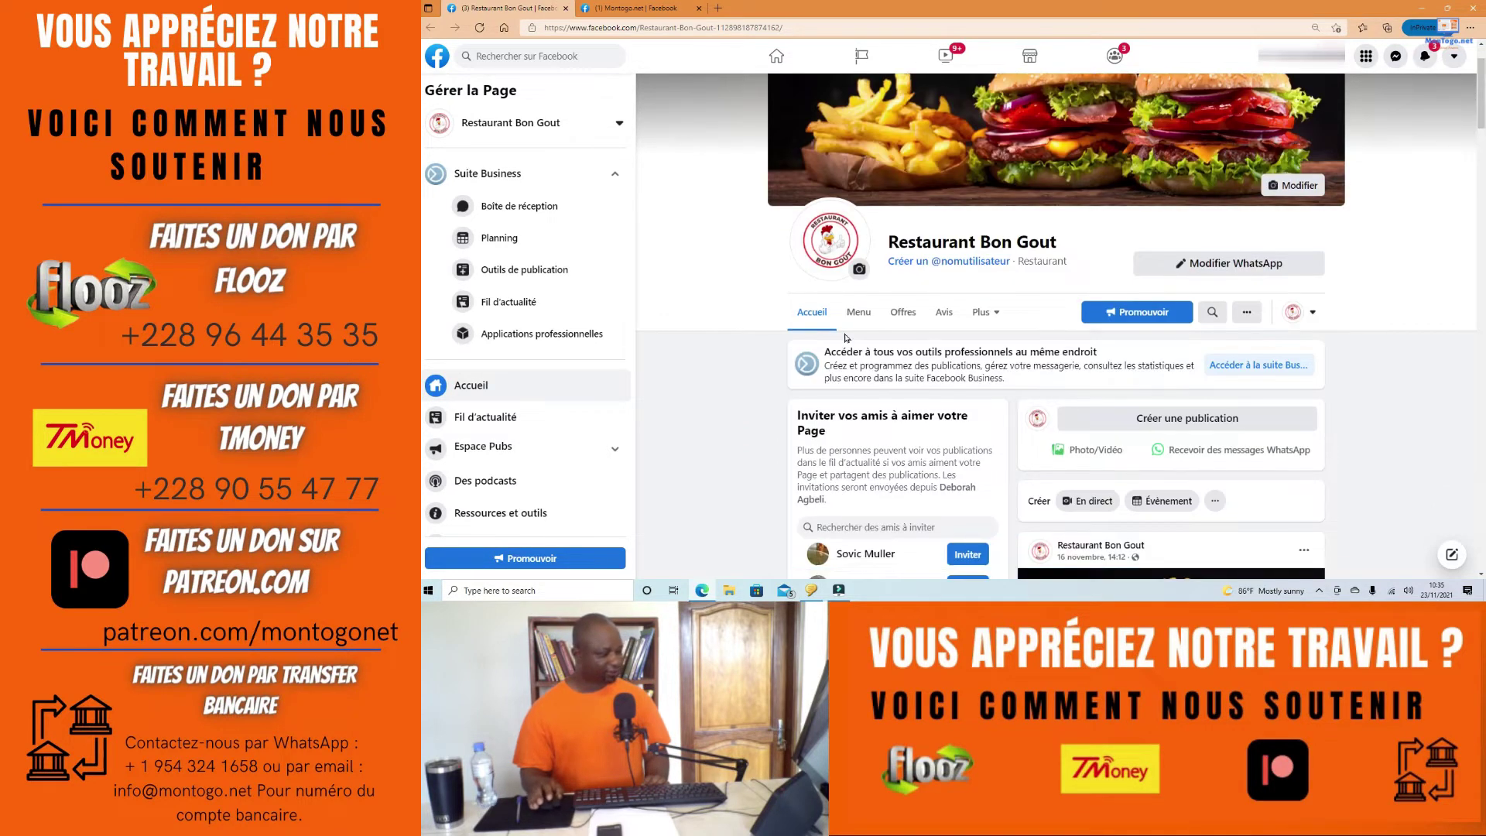
scroll(866, 343, down, 2)
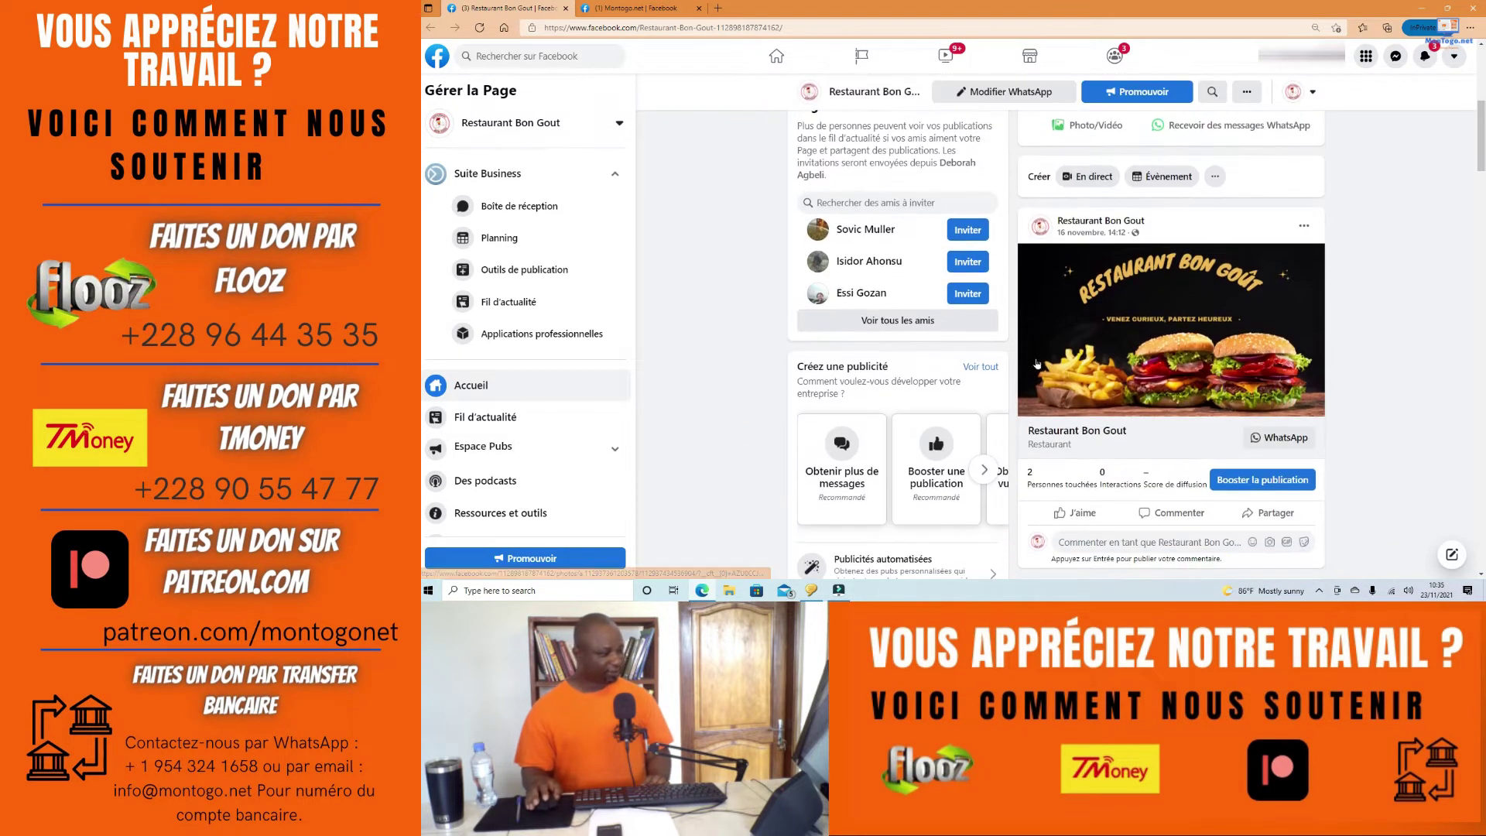
scroll(1037, 364, down, 1)
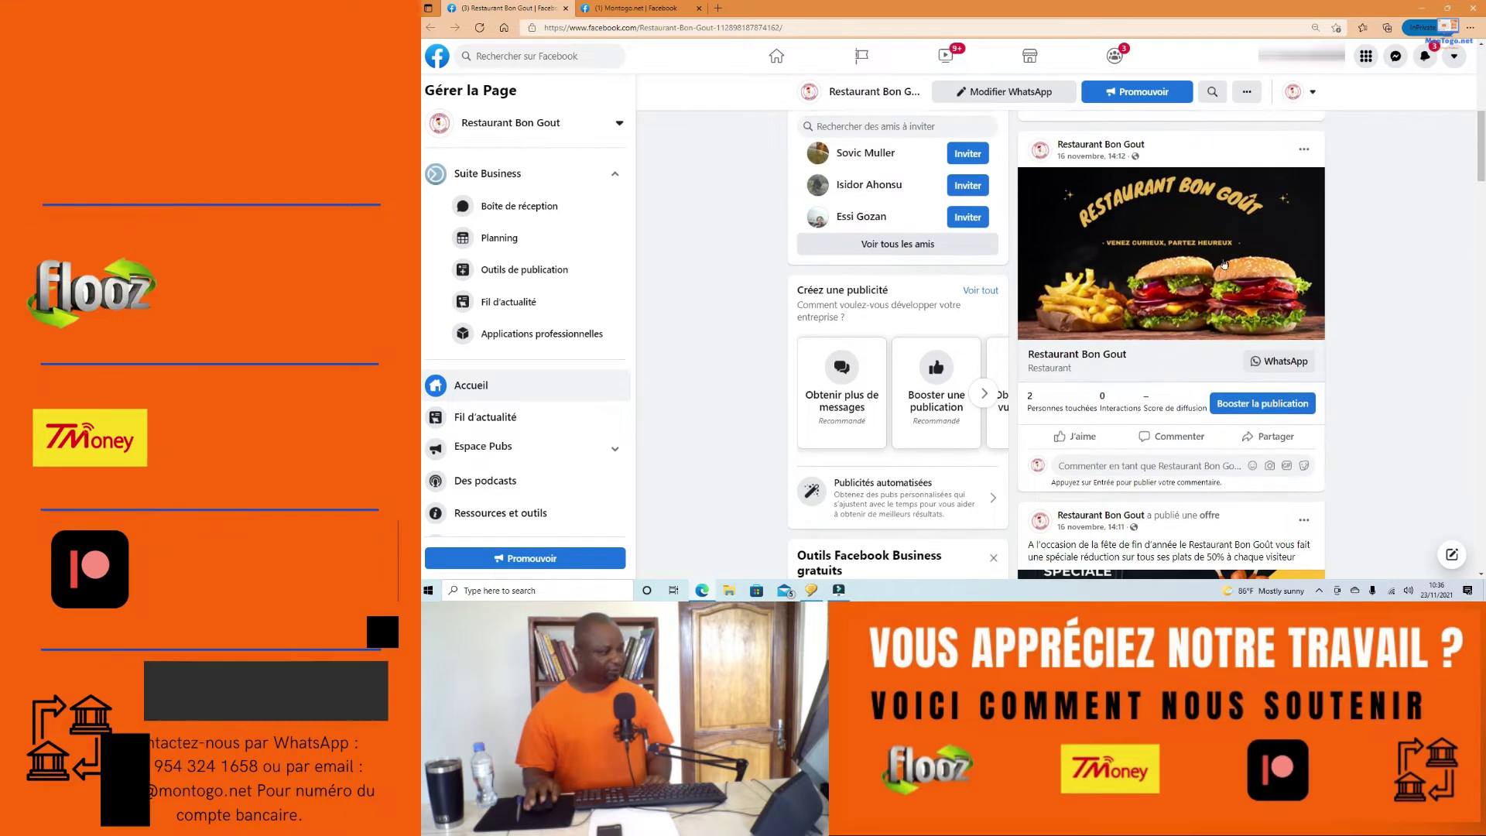
scroll(1333, 300, down, 5)
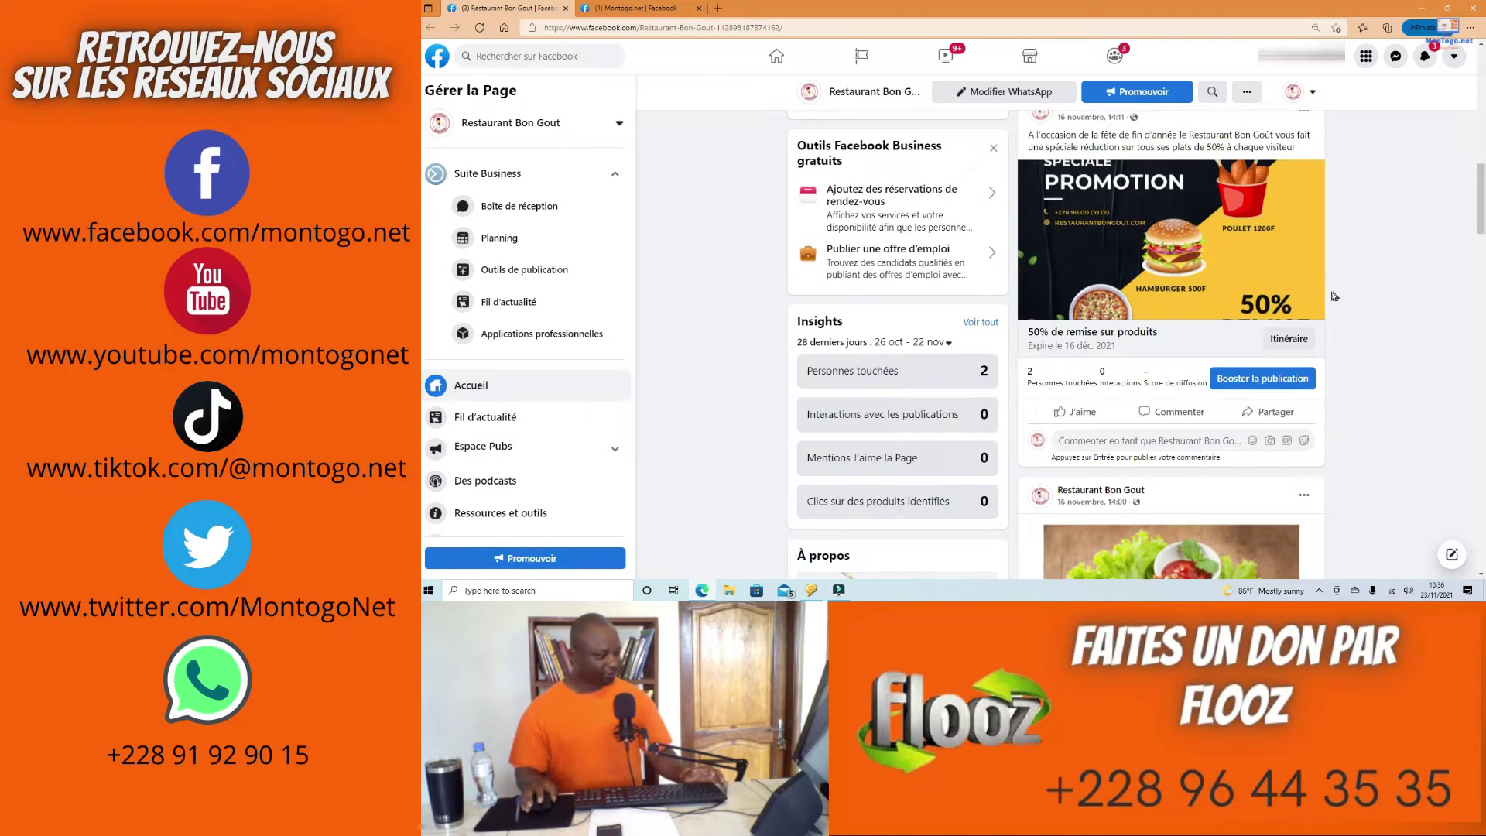
scroll(1328, 299, down, 3)
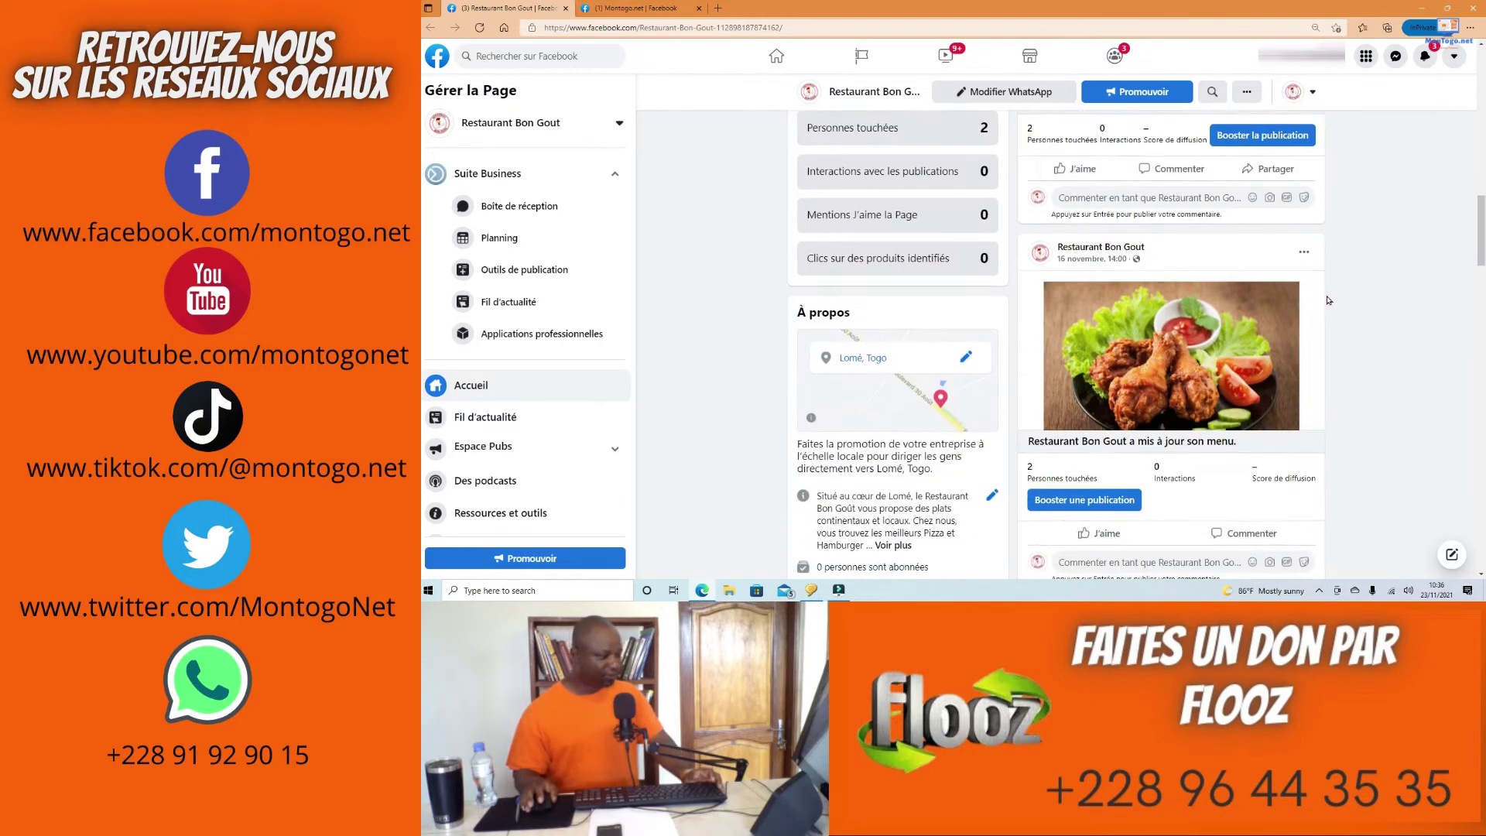
scroll(1328, 300, down, 1)
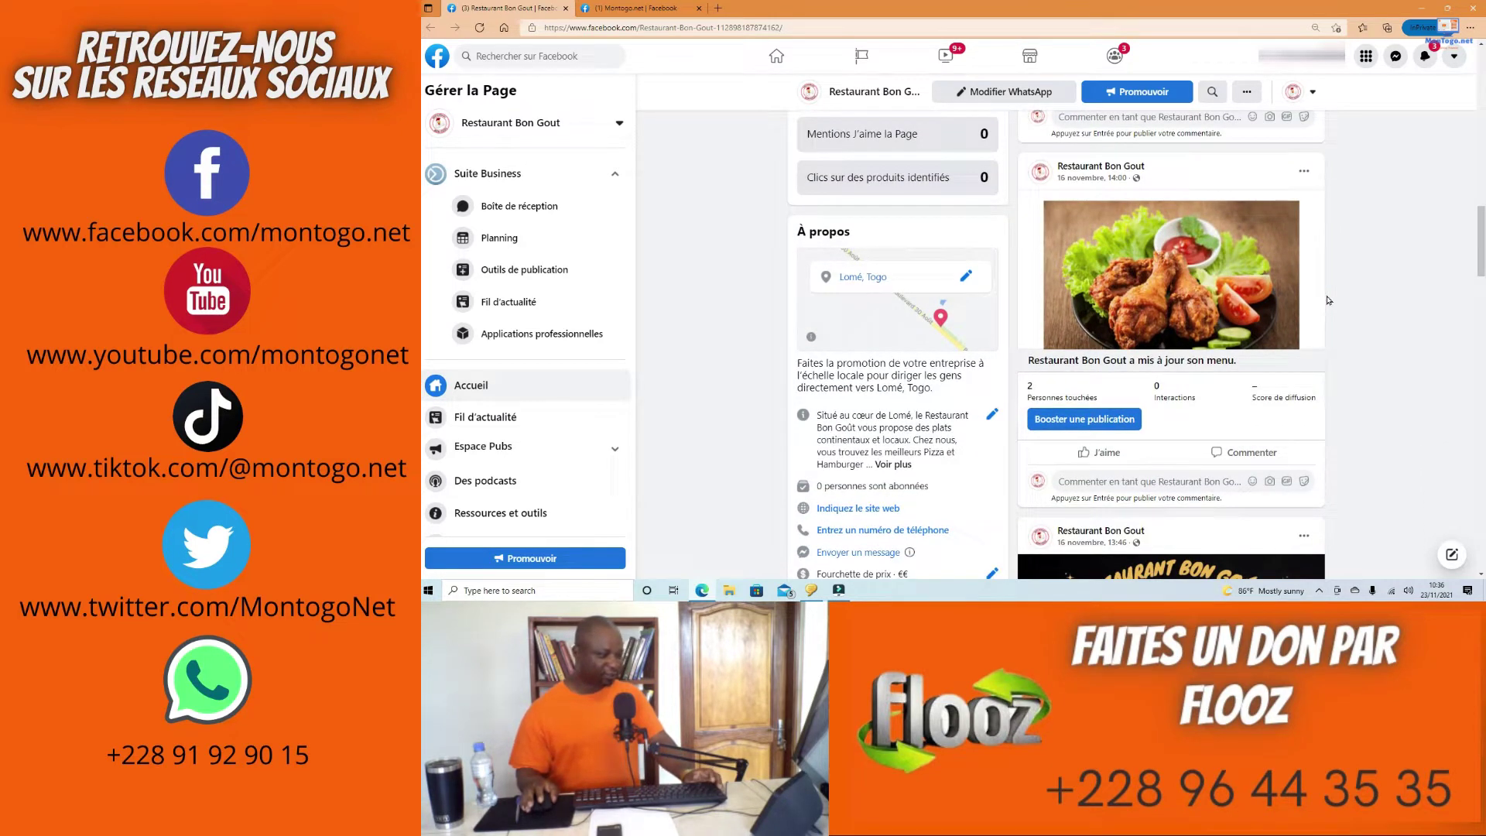
scroll(1328, 301, down, 2)
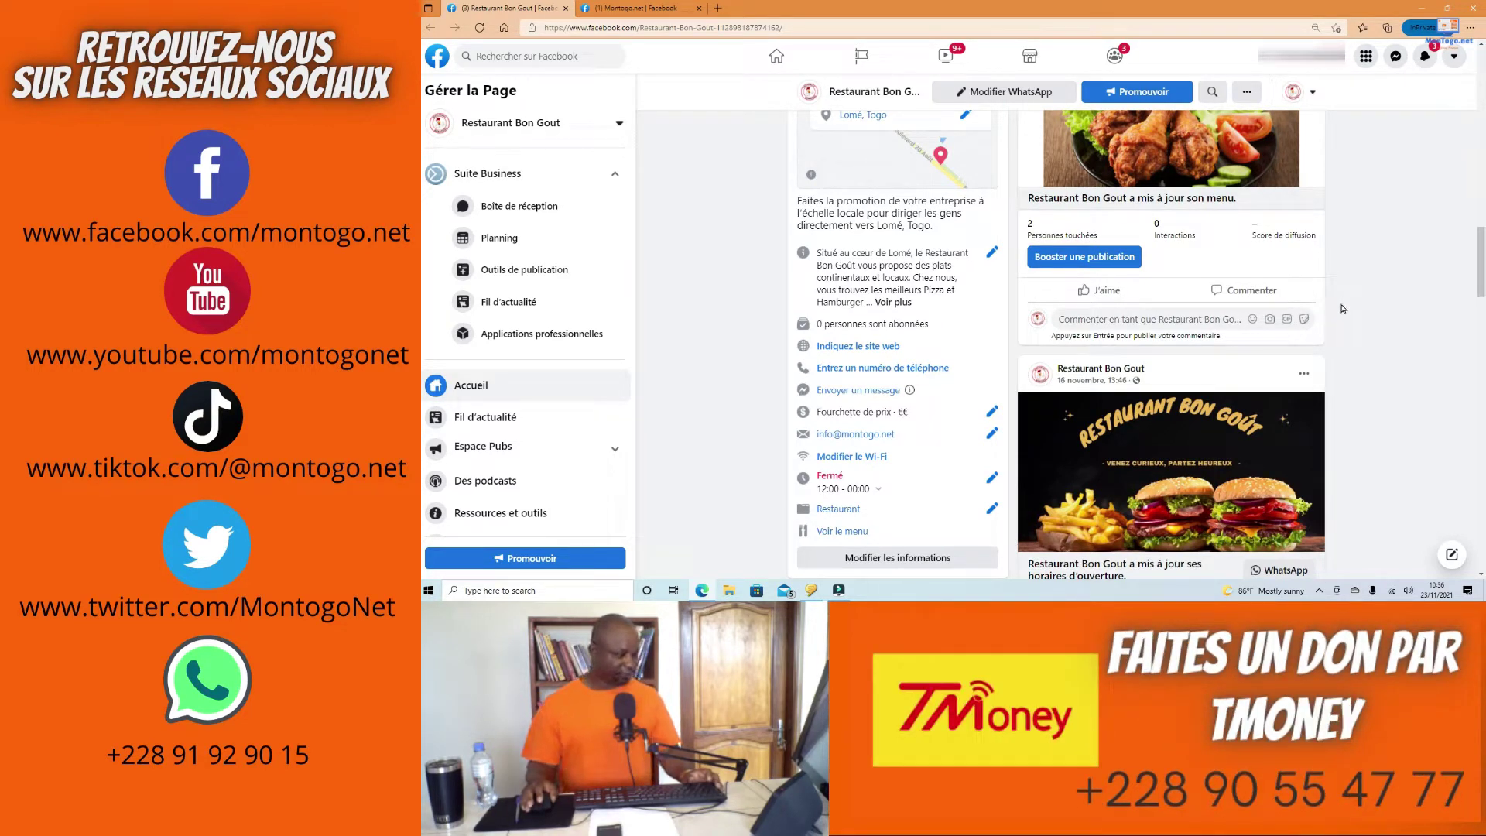
scroll(1343, 308, down, 2)
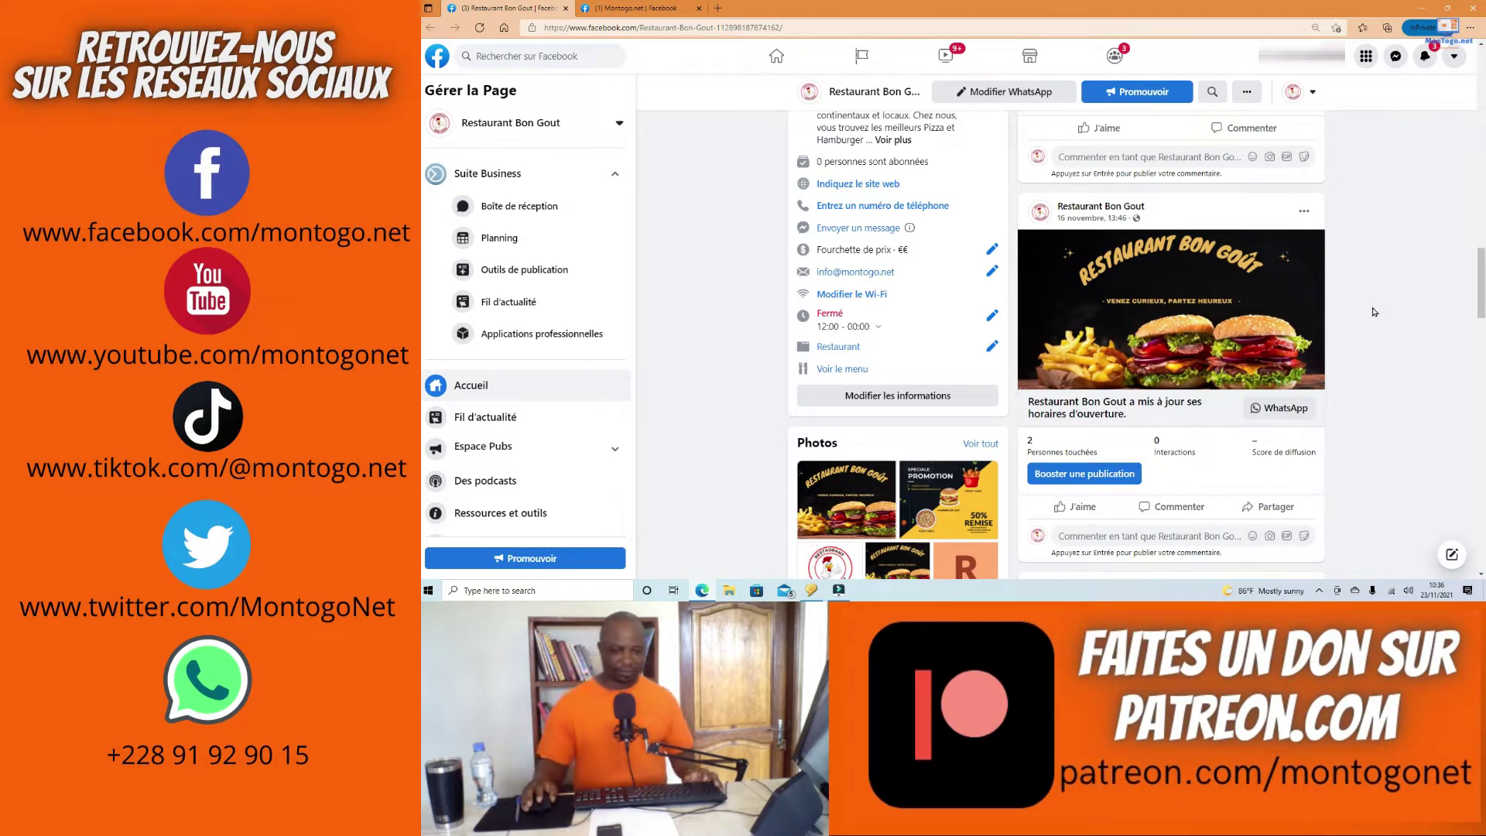
scroll(1382, 312, down, 5)
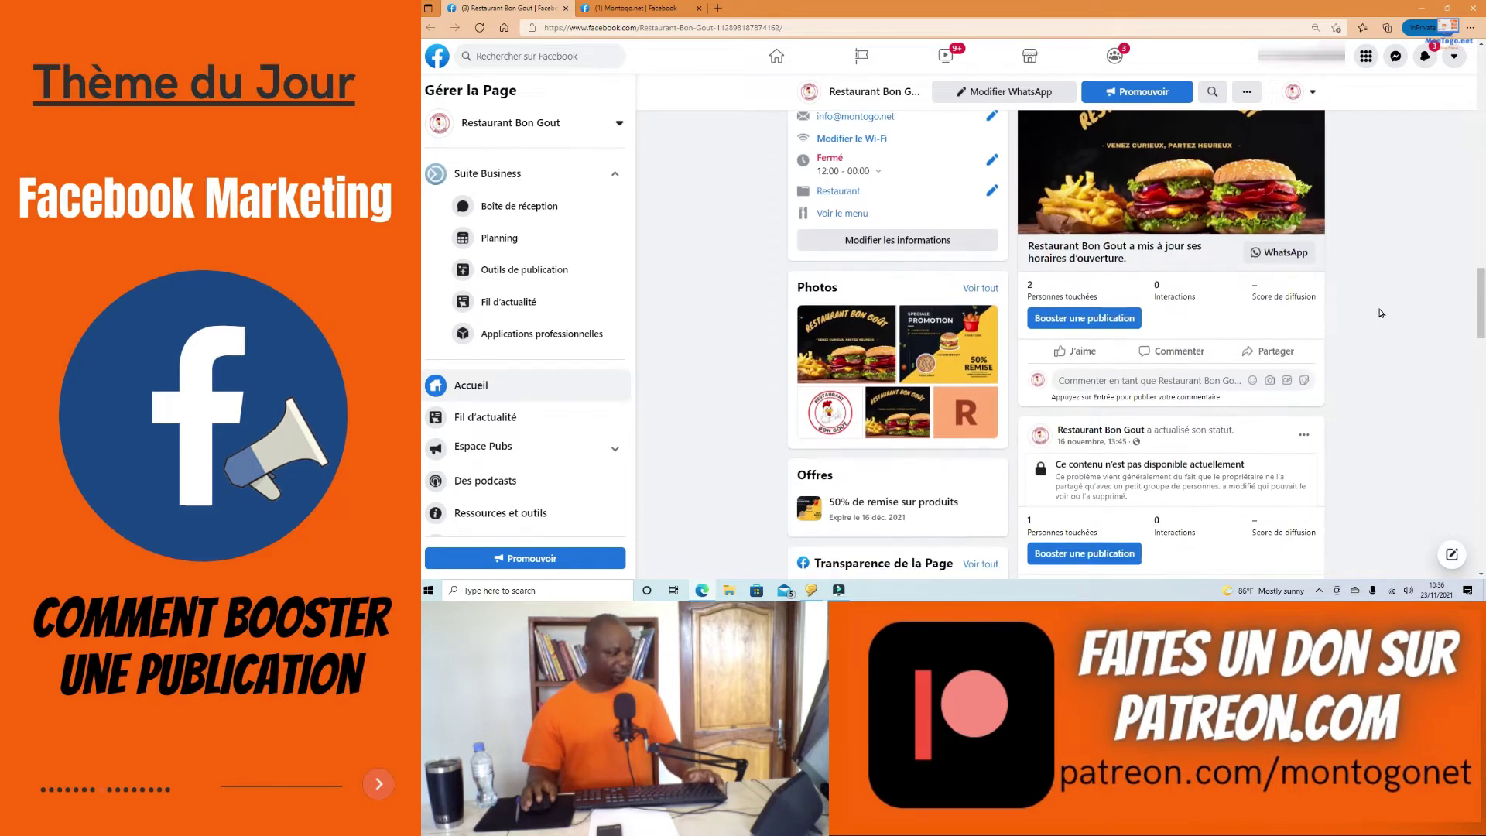
scroll(1384, 306, up, 1)
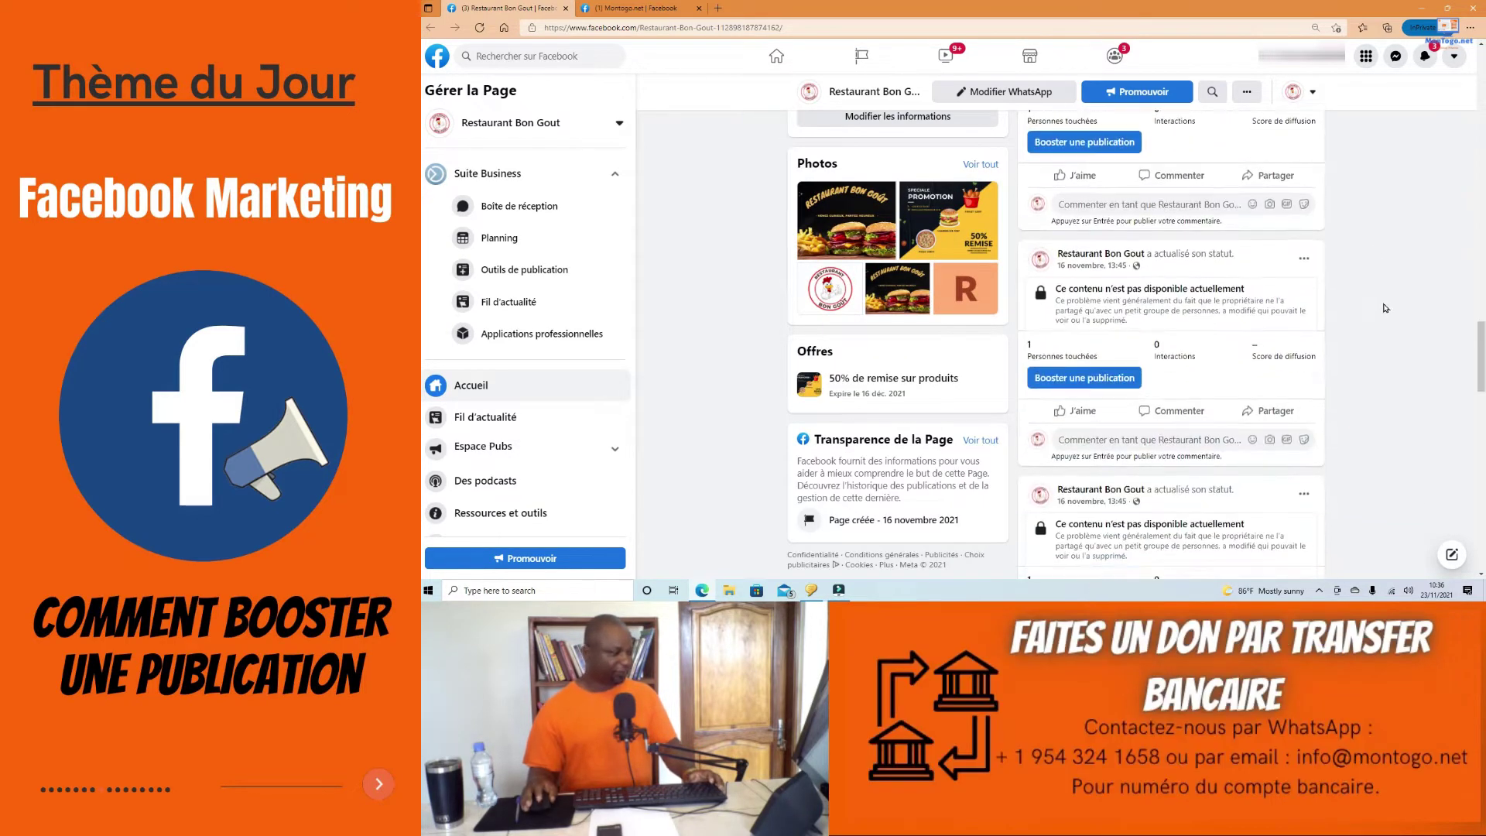
scroll(1382, 332, up, 10)
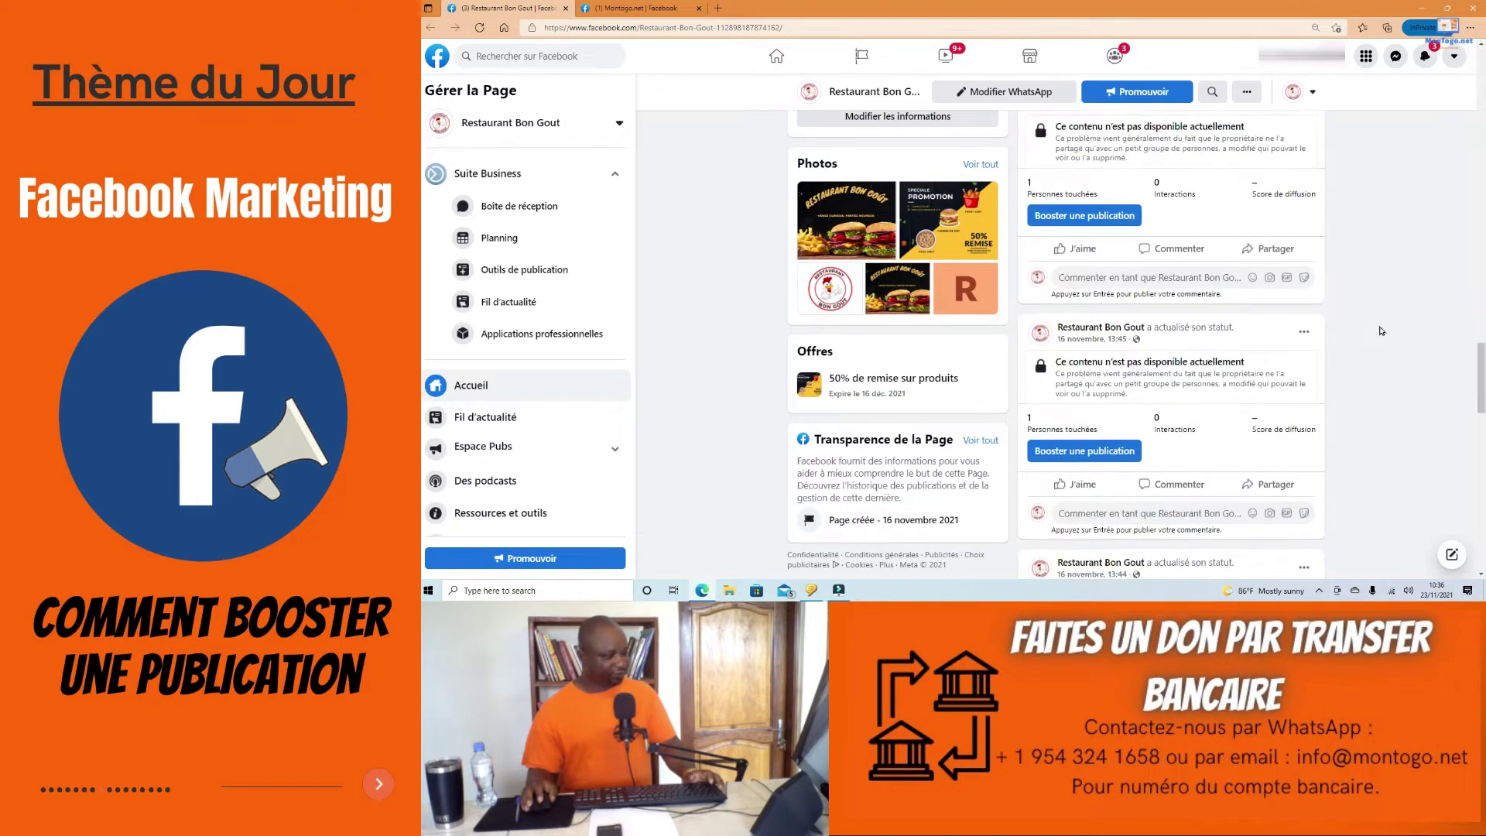
scroll(1382, 335, up, 6)
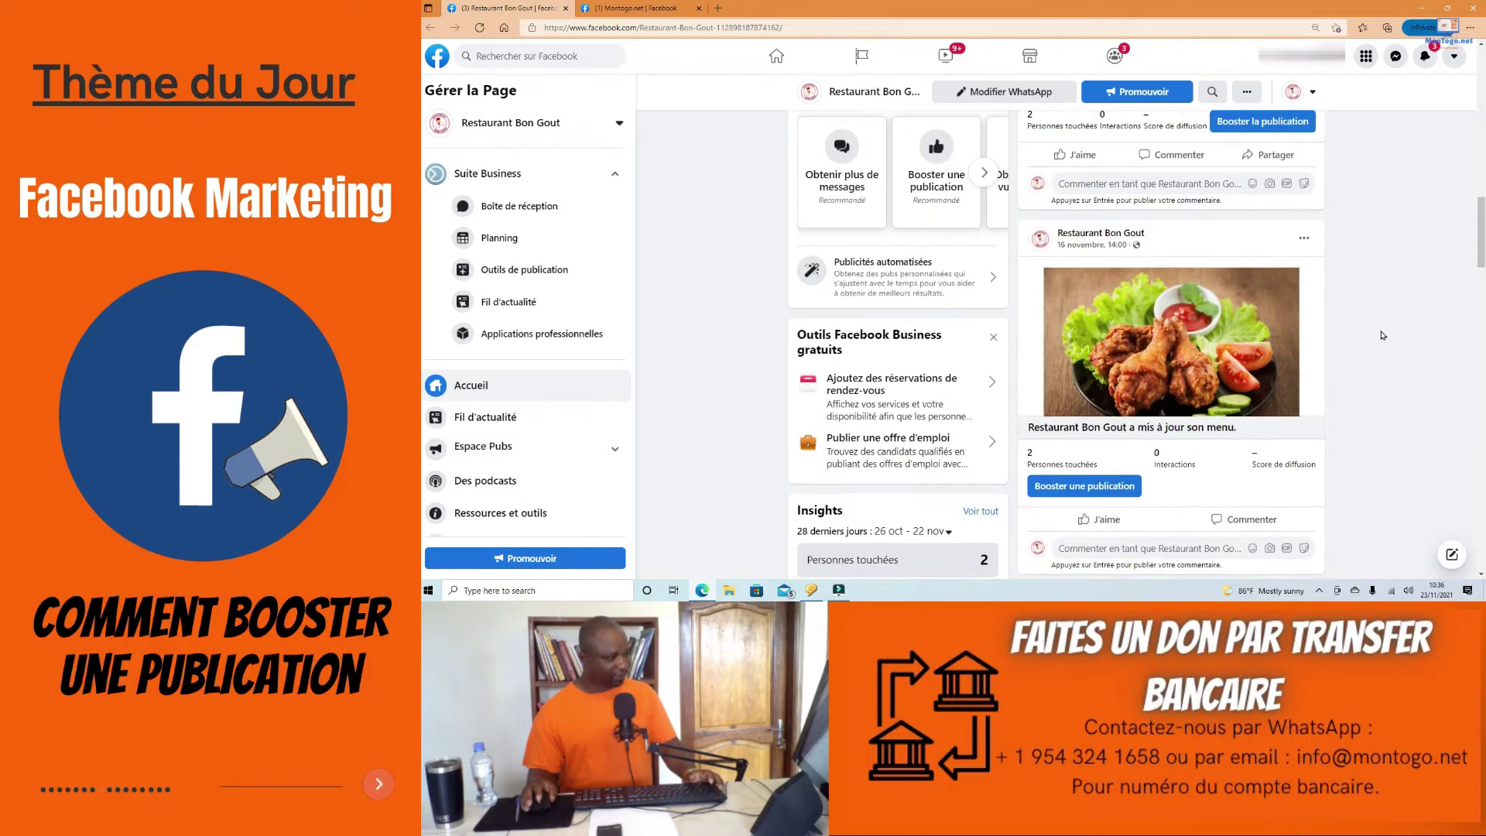
scroll(1383, 334, up, 5)
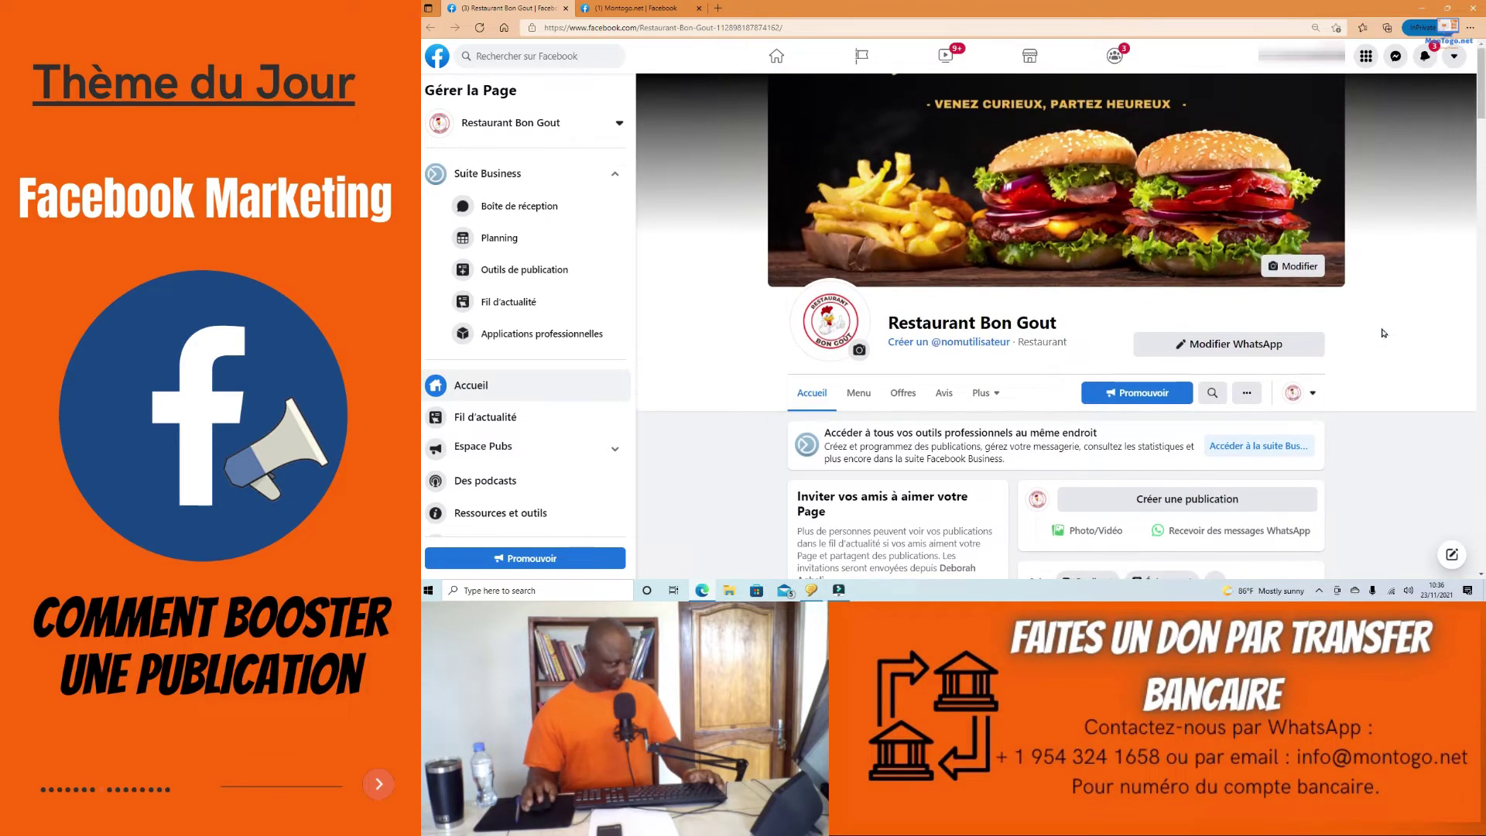
scroll(1242, 301, down, 8)
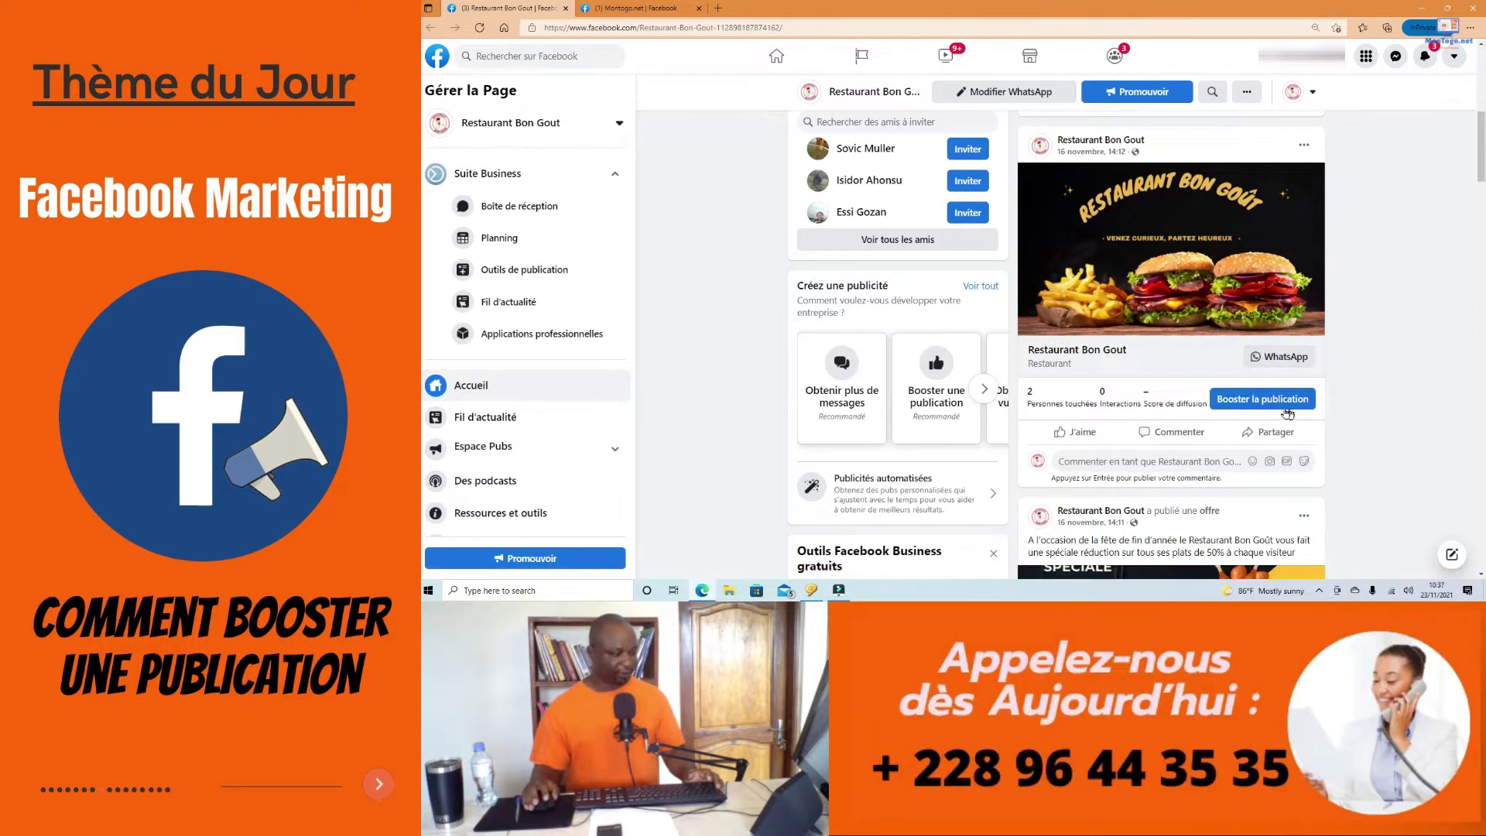
scroll(1181, 384, up, 2)
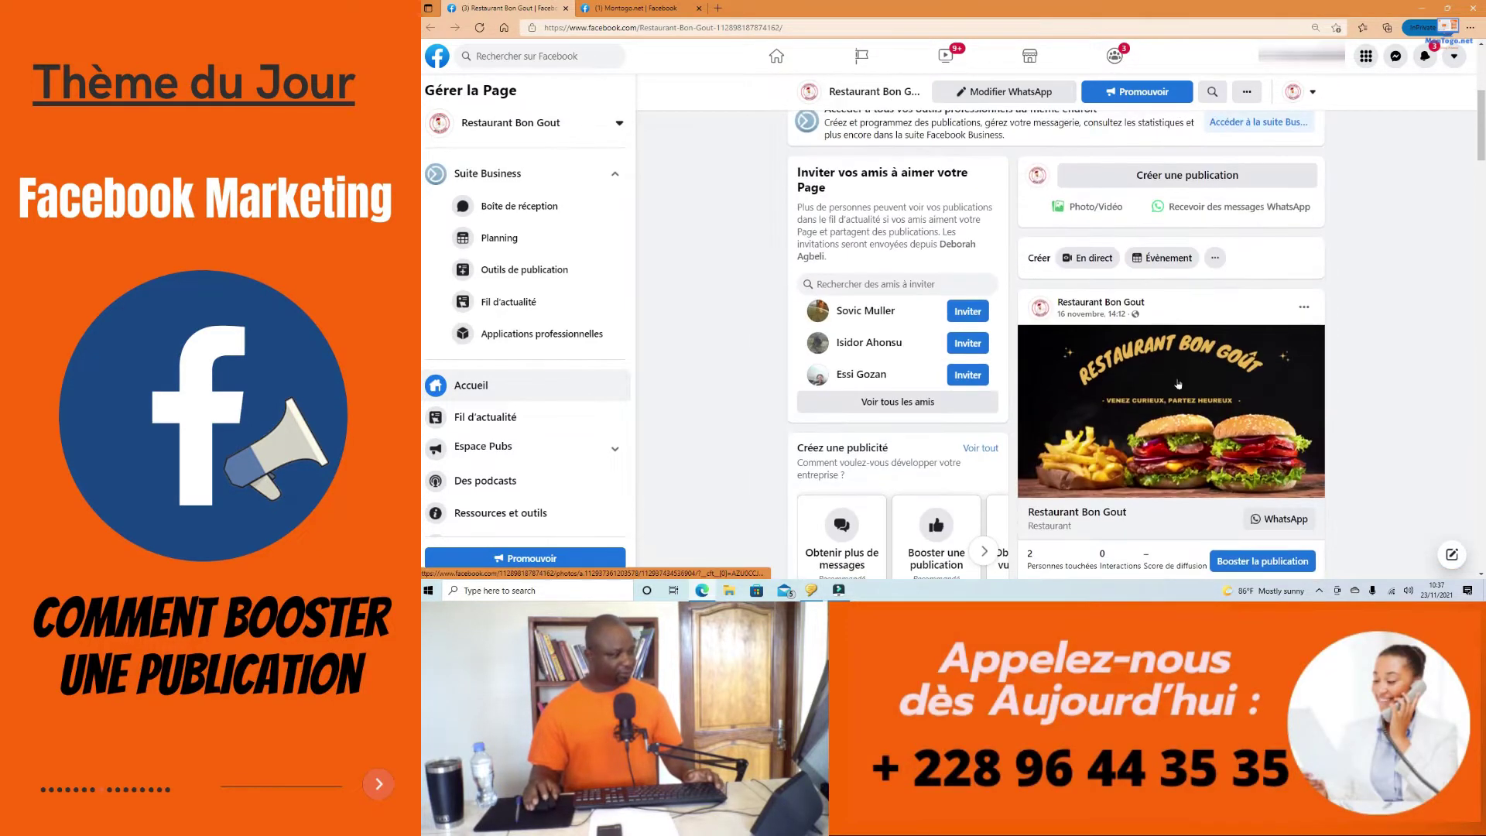
scroll(1177, 384, up, 4)
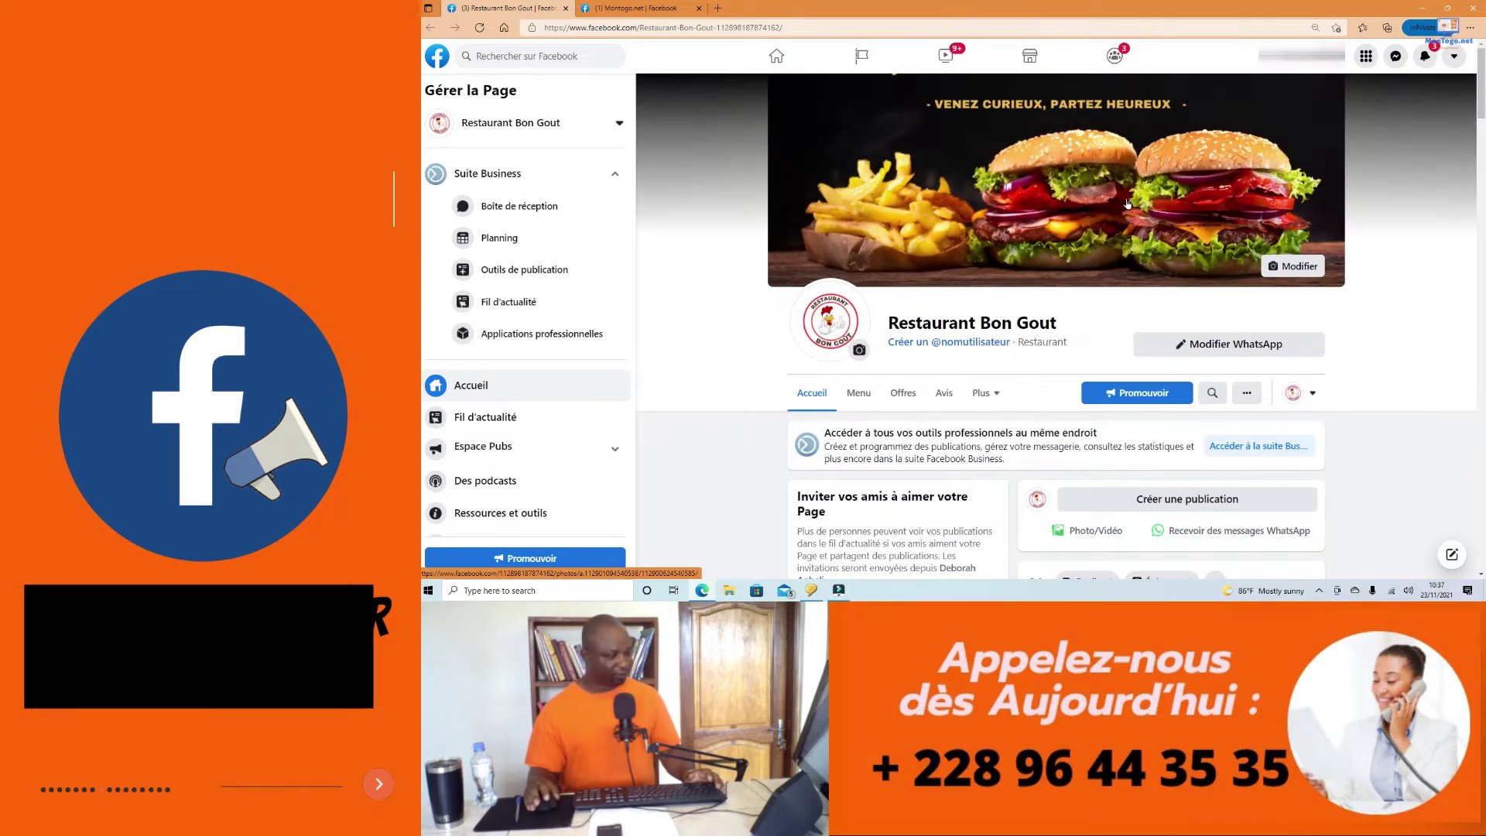
scroll(1128, 204, down, 3)
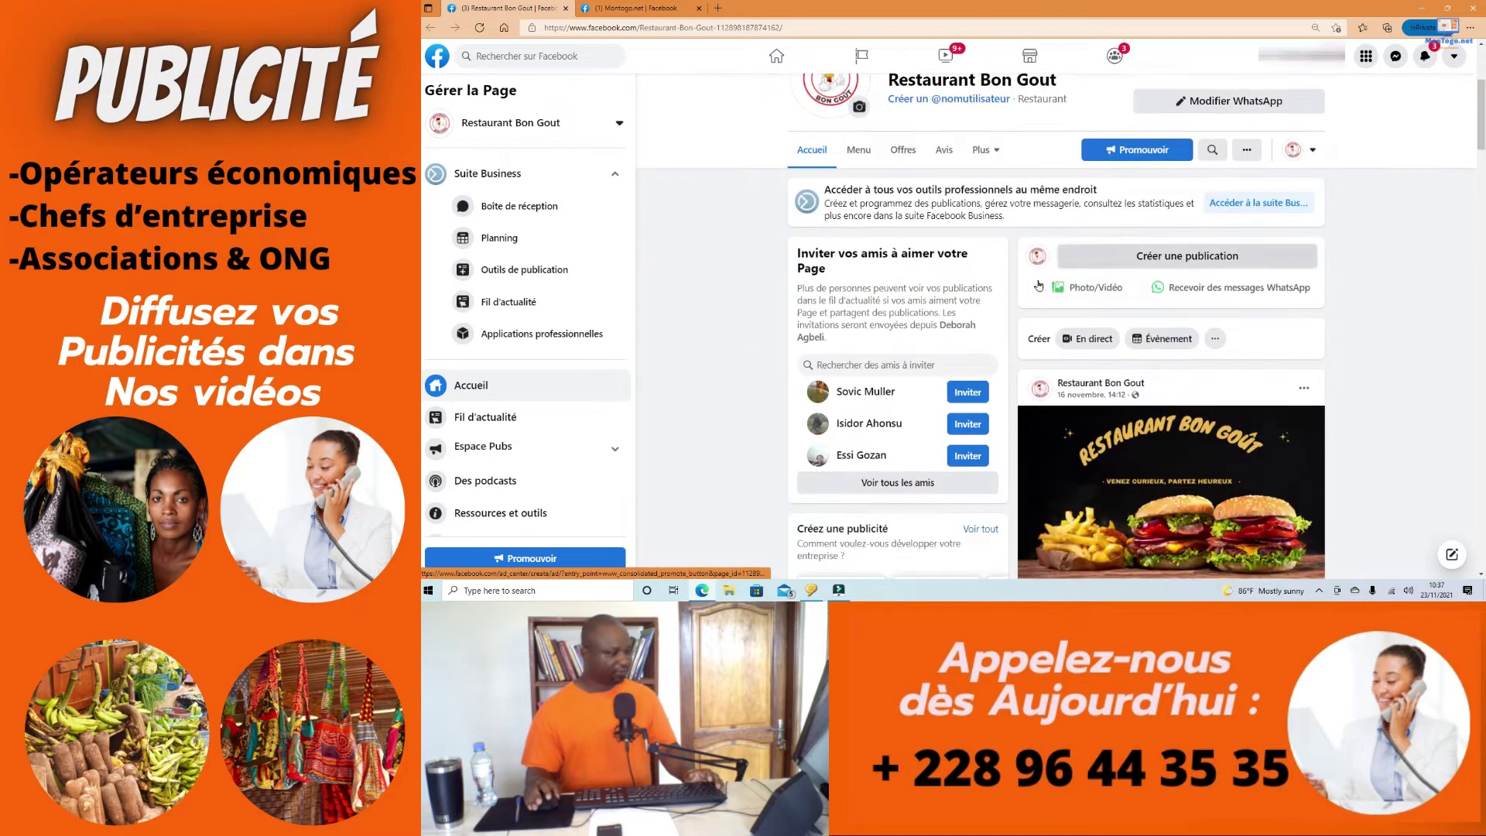
scroll(931, 311, up, 2)
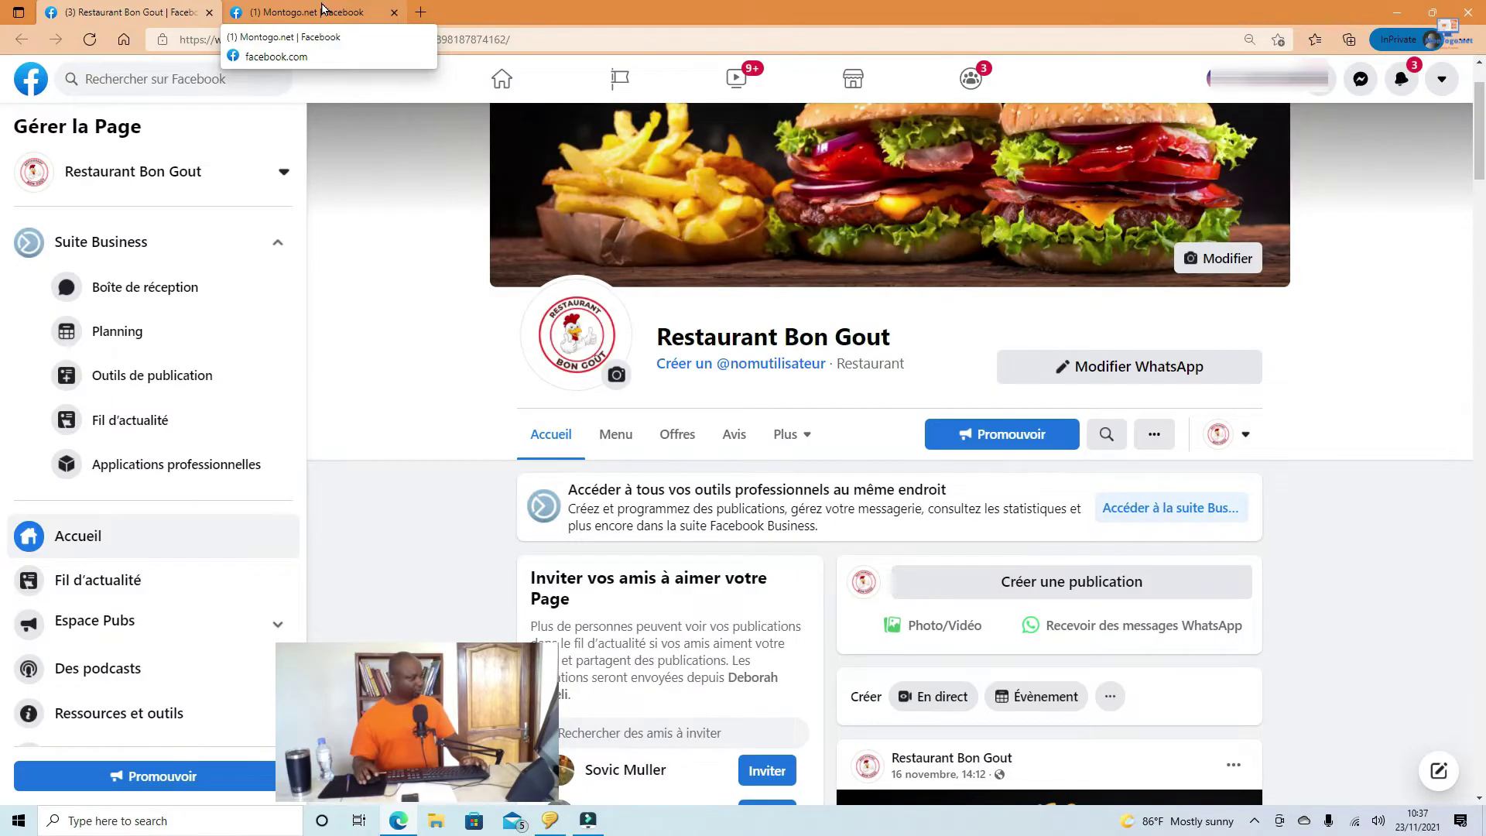
Step: Switch to the Montogo.net Facebook tab and scroll down through the page's posts
click(647, 7)
scroll(1024, 395, up, 8)
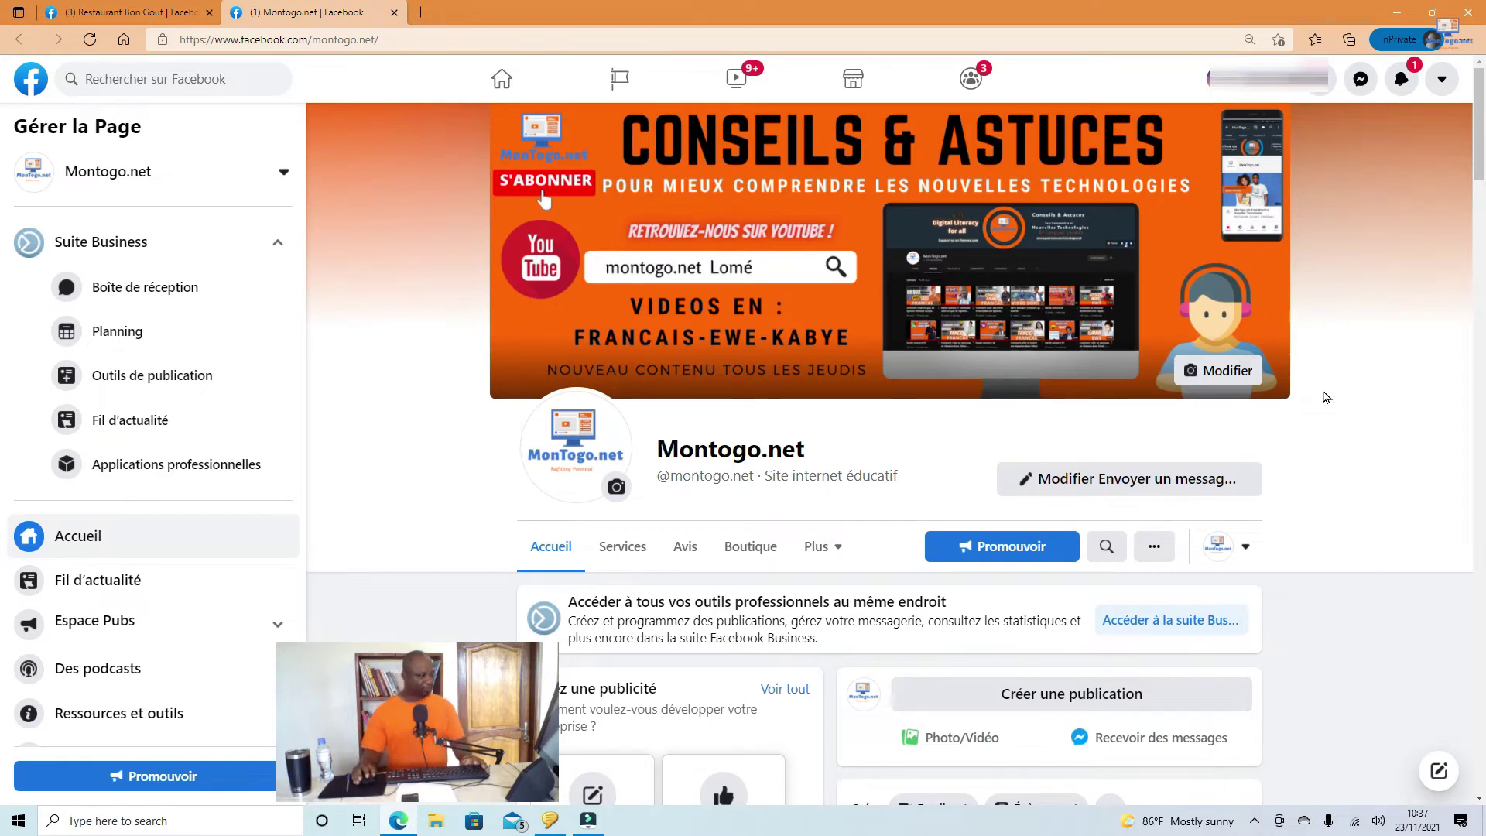
scroll(1239, 418, down, 3)
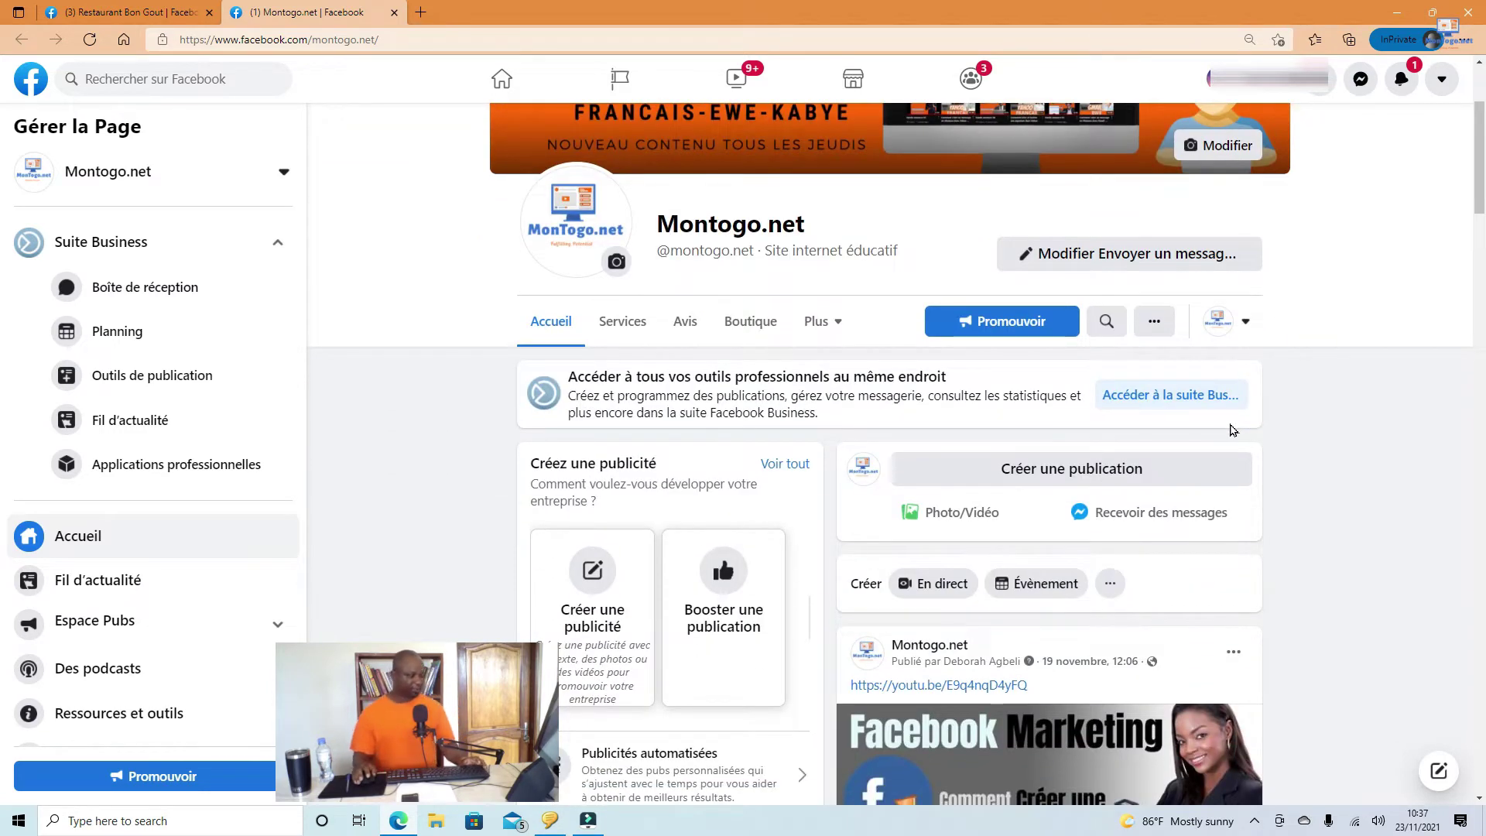
scroll(1237, 429, down, 3)
scroll(1234, 440, down, 7)
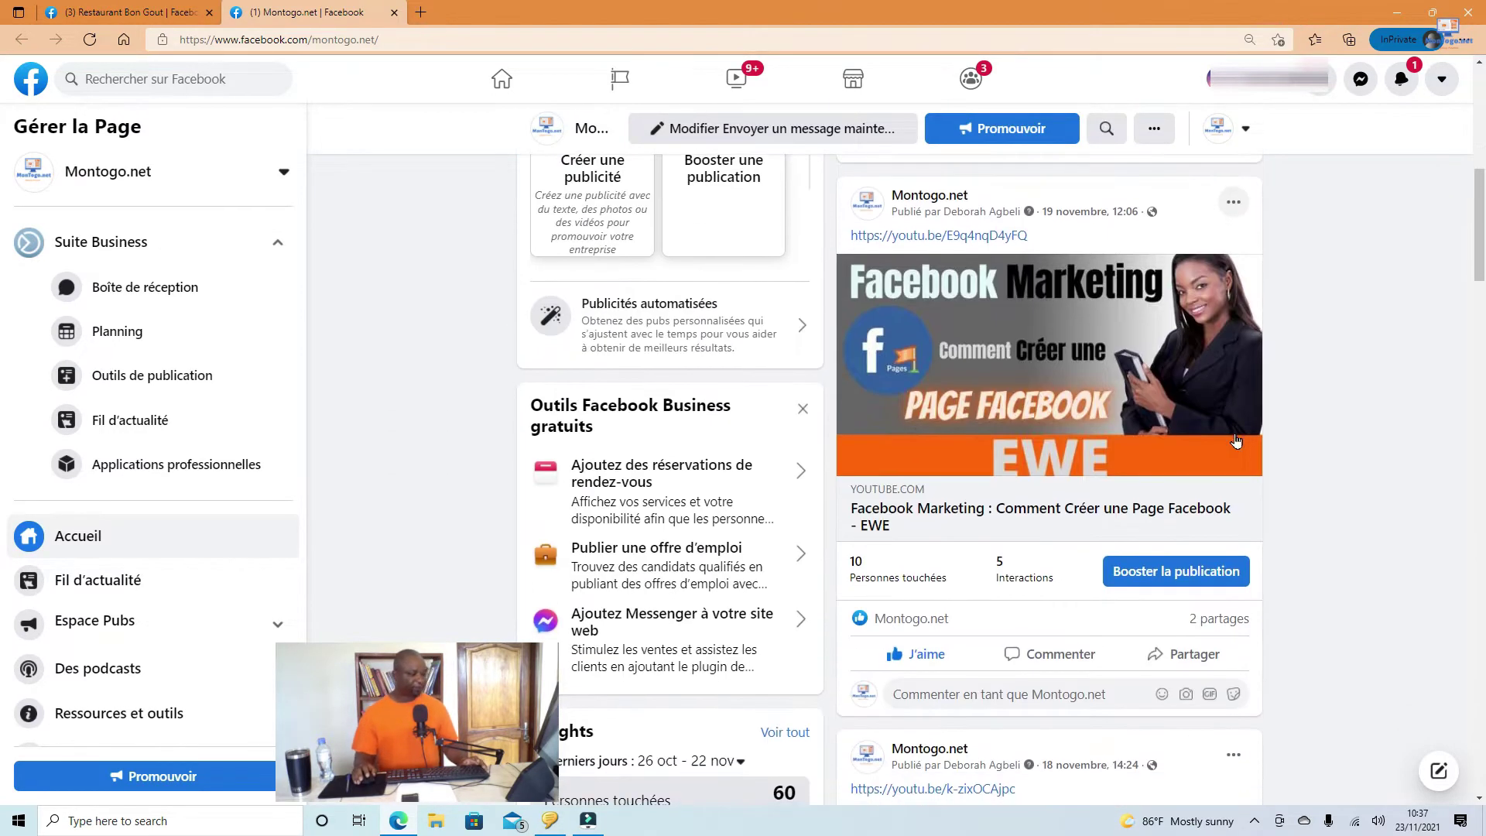
scroll(1240, 434, down, 10)
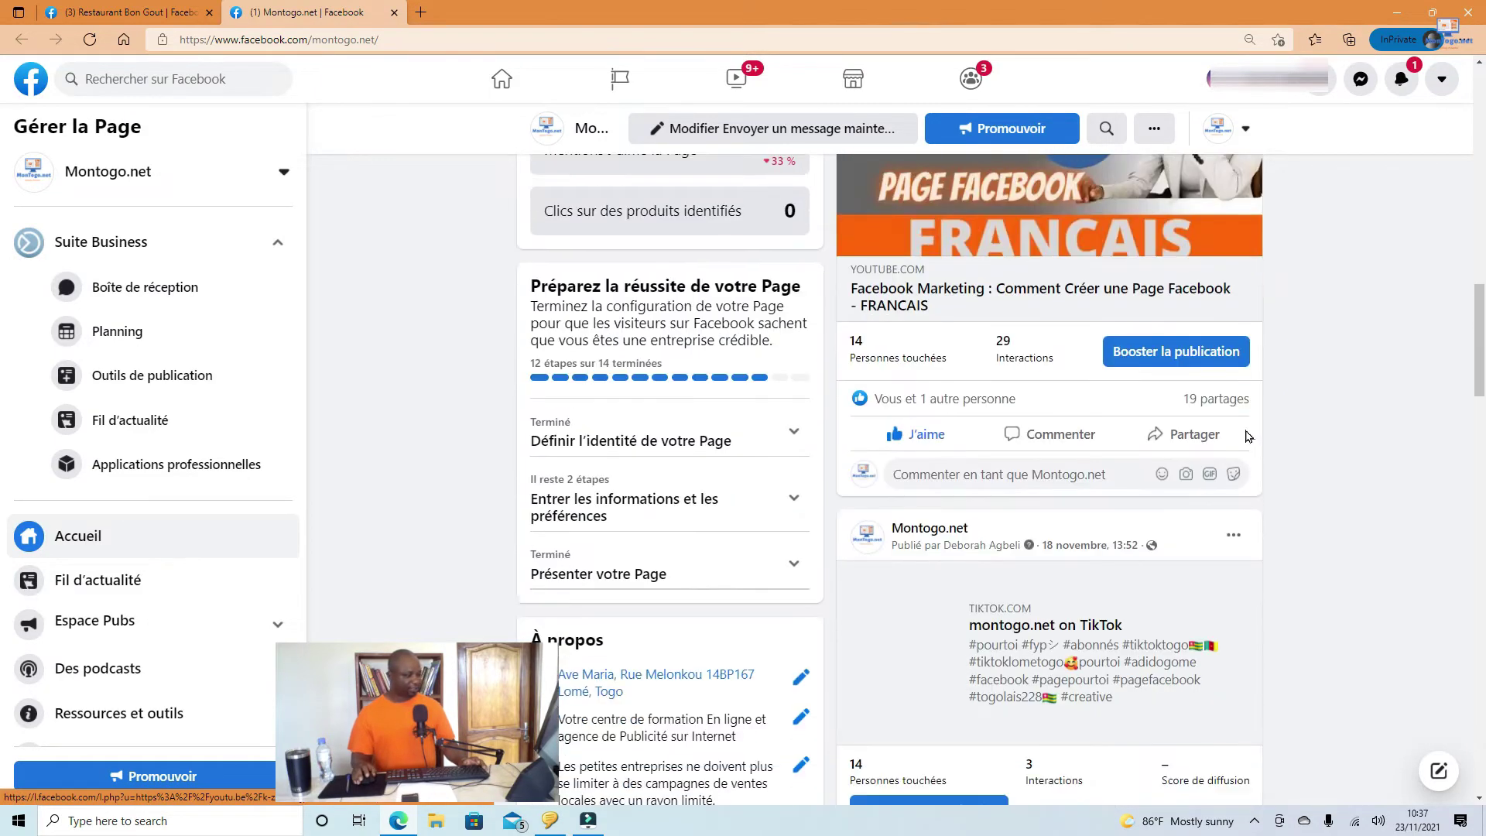
scroll(1246, 447, down, 10)
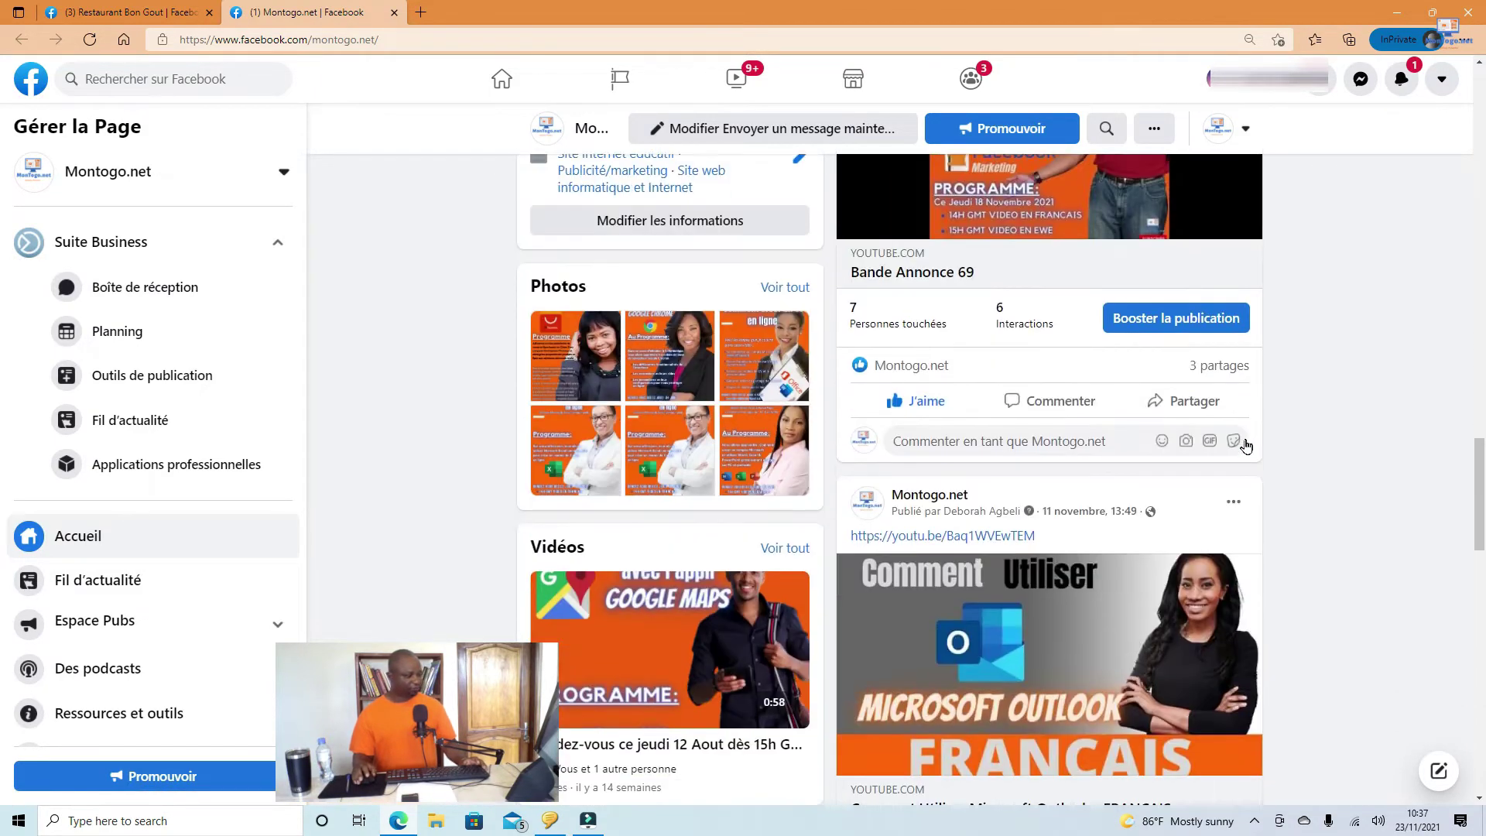
scroll(1248, 462, down, 4)
scroll(1249, 480, down, 15)
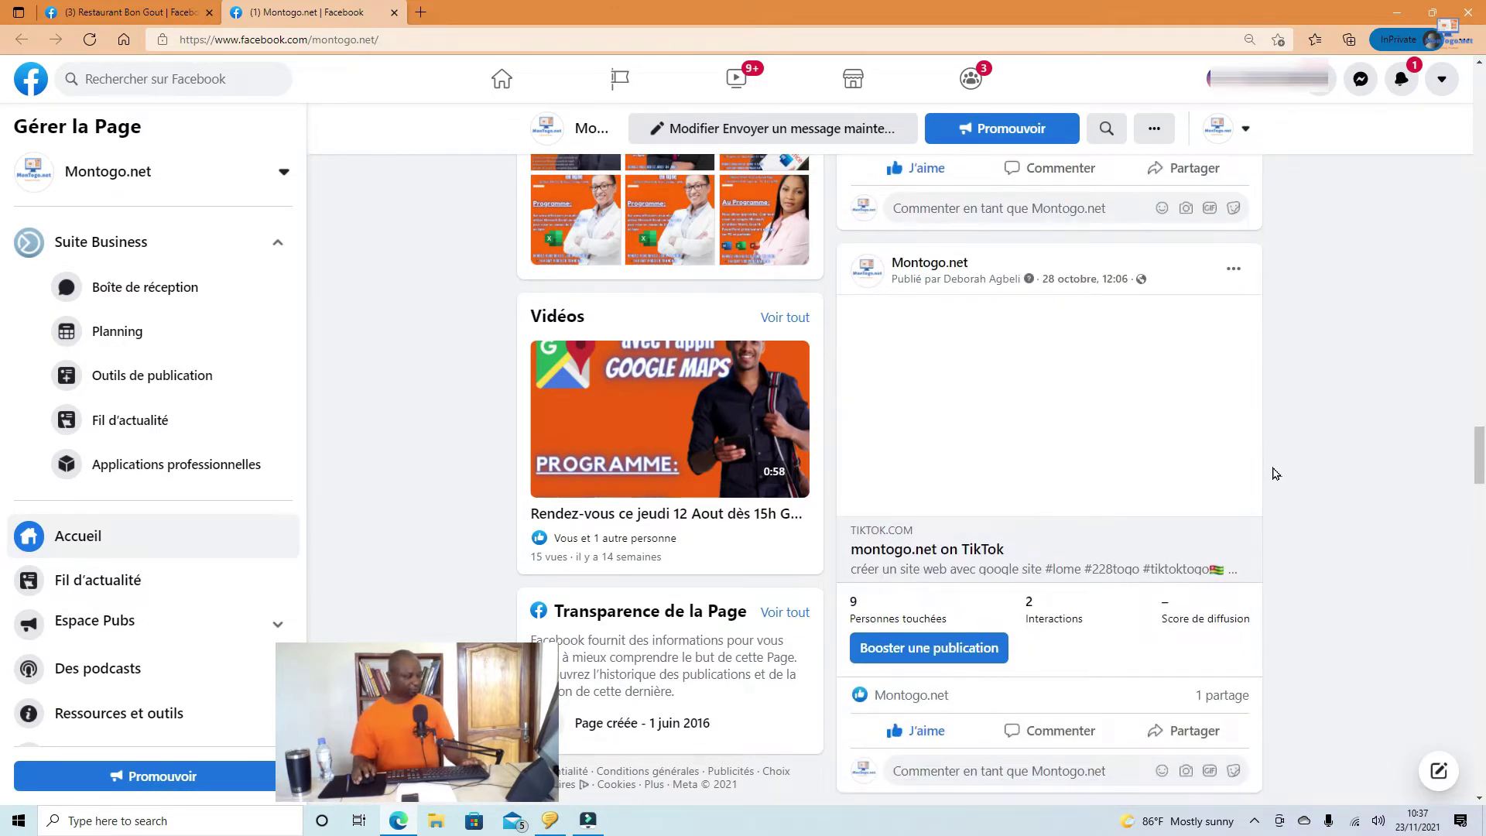
Step: Scroll back to the top of the Montogo.net page and start a new post with 'Créer une publication'
scroll(1276, 471, up, 12)
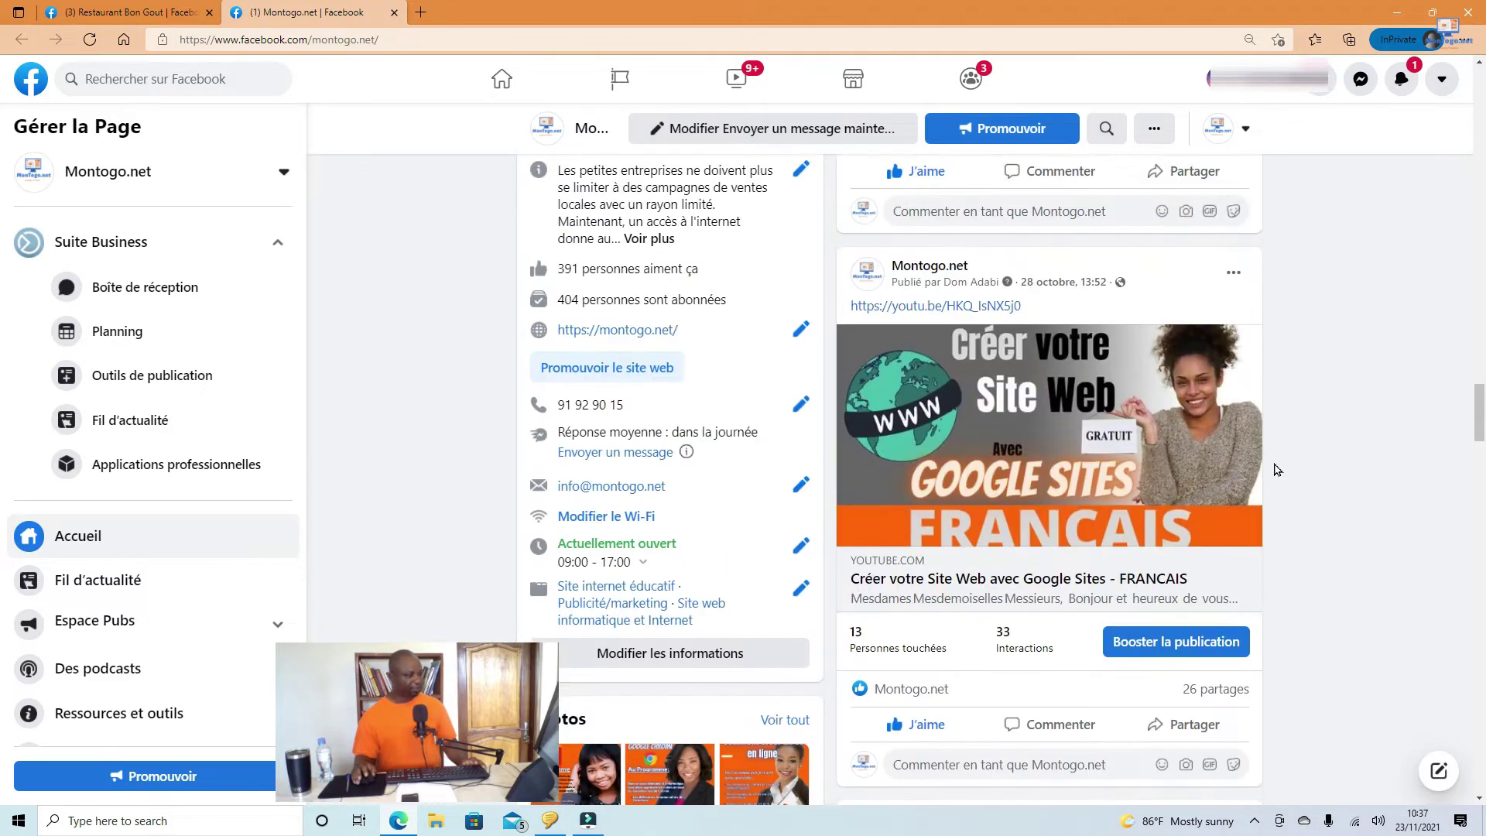
scroll(1161, 449, up, 6)
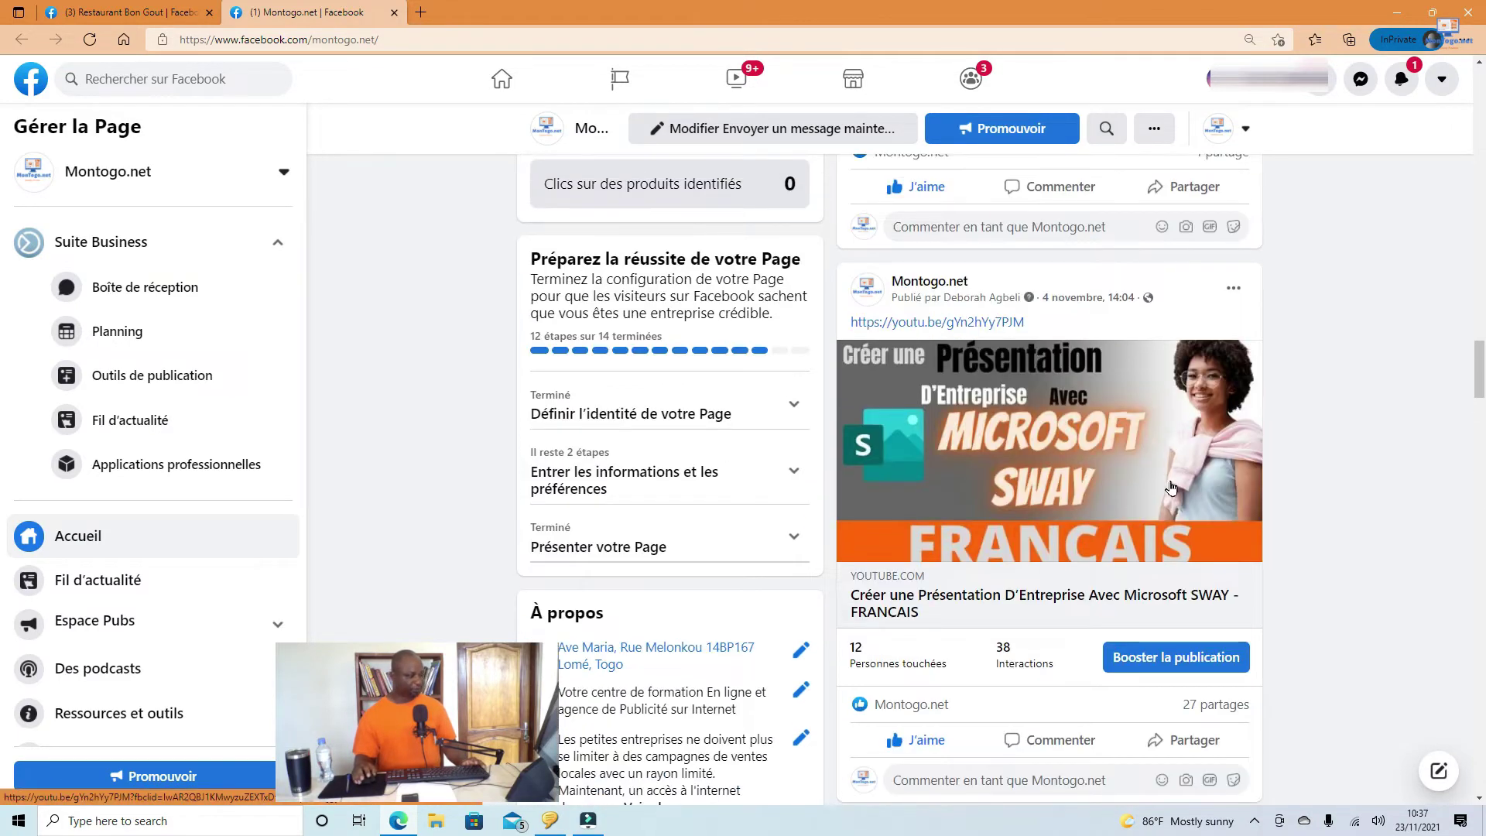
scroll(1239, 488, up, 8)
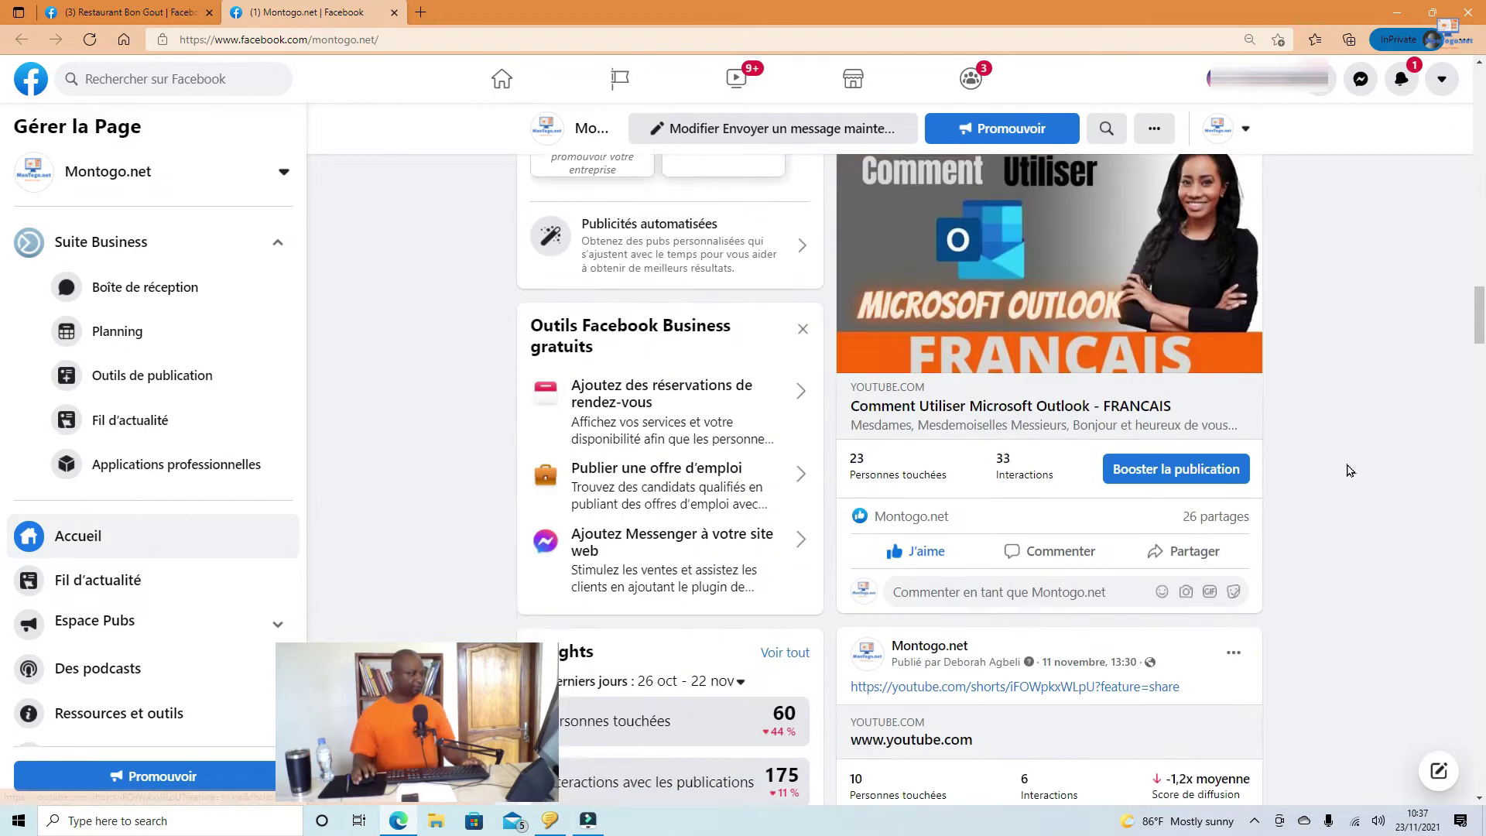
scroll(1323, 485, up, 10)
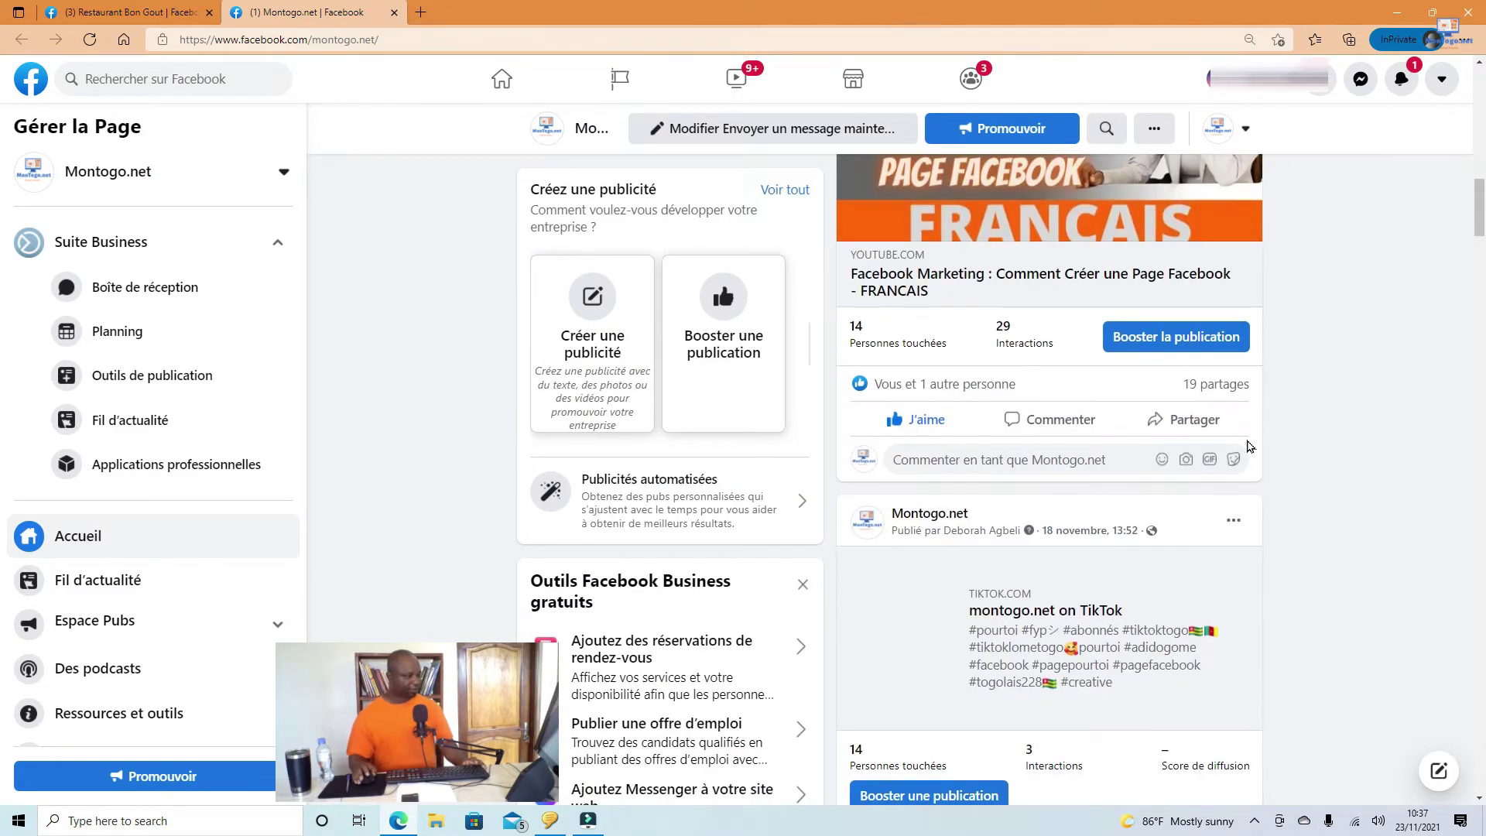
scroll(1227, 436, up, 5)
scroll(1227, 440, down, 4)
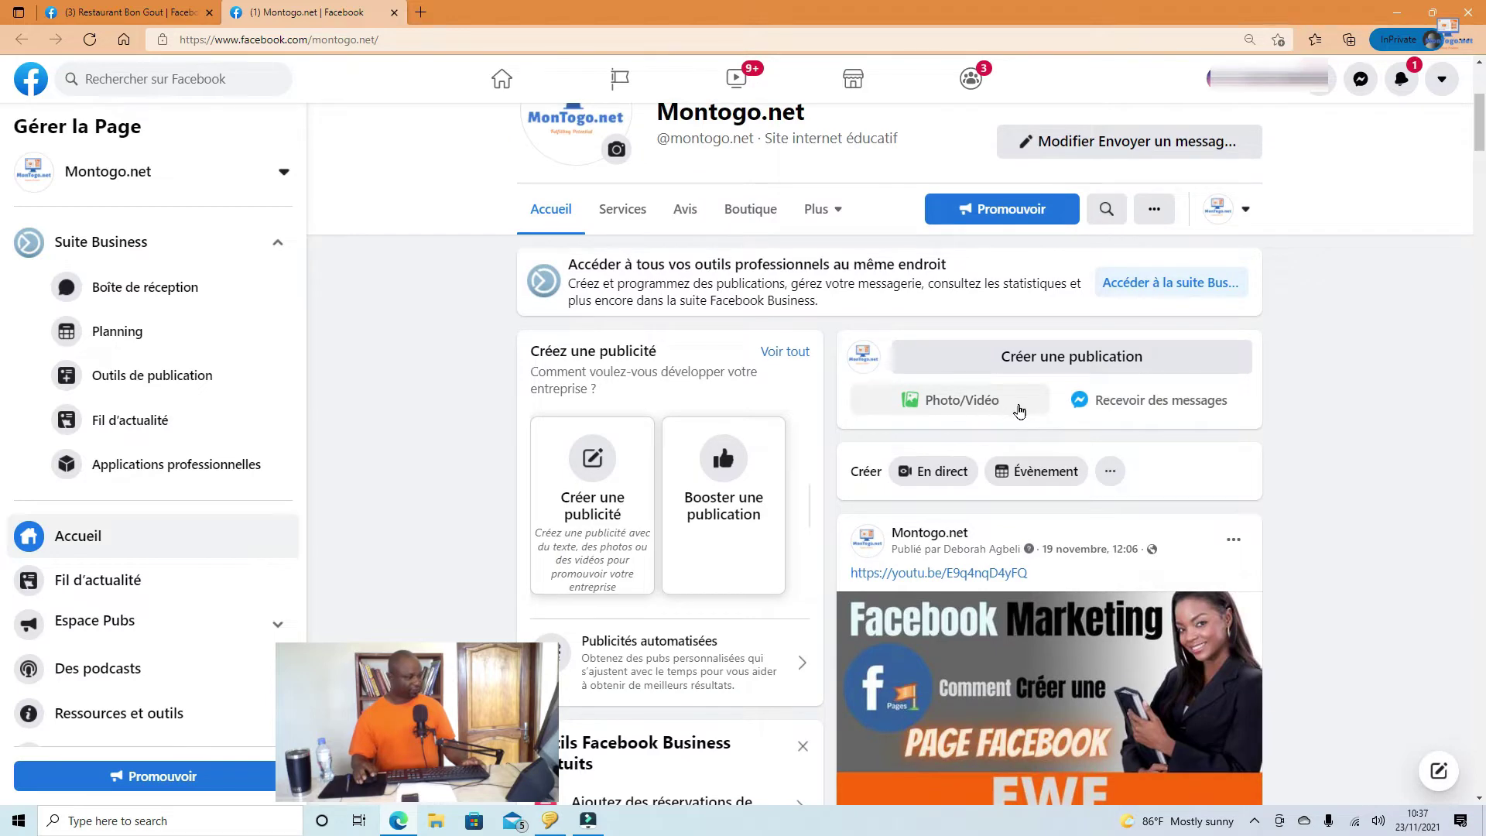
click(1057, 358)
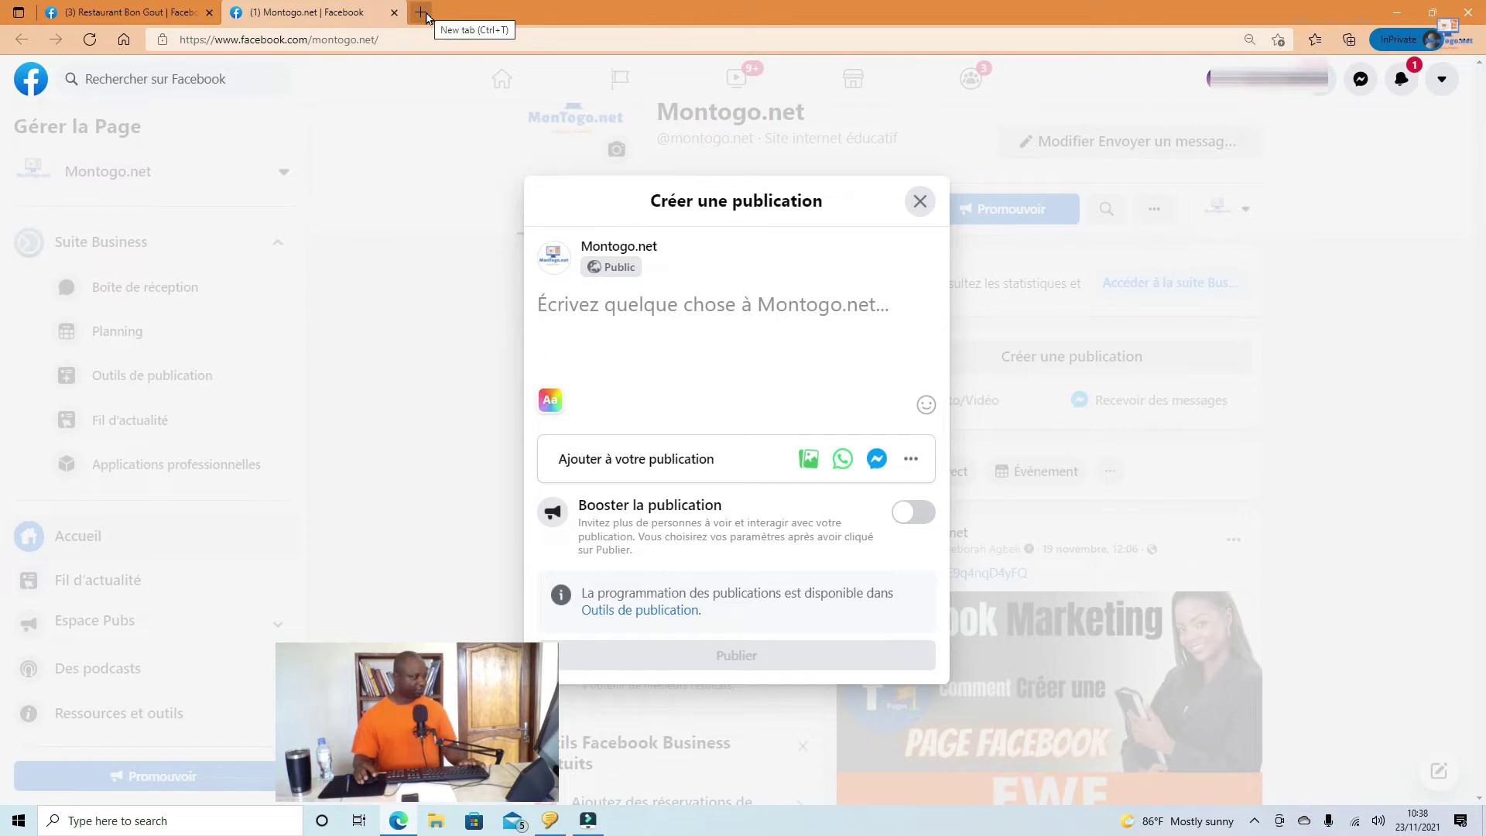
Step: Go to youtube.com in a new browser tab
click(426, 17)
text(yo)
key(Return)
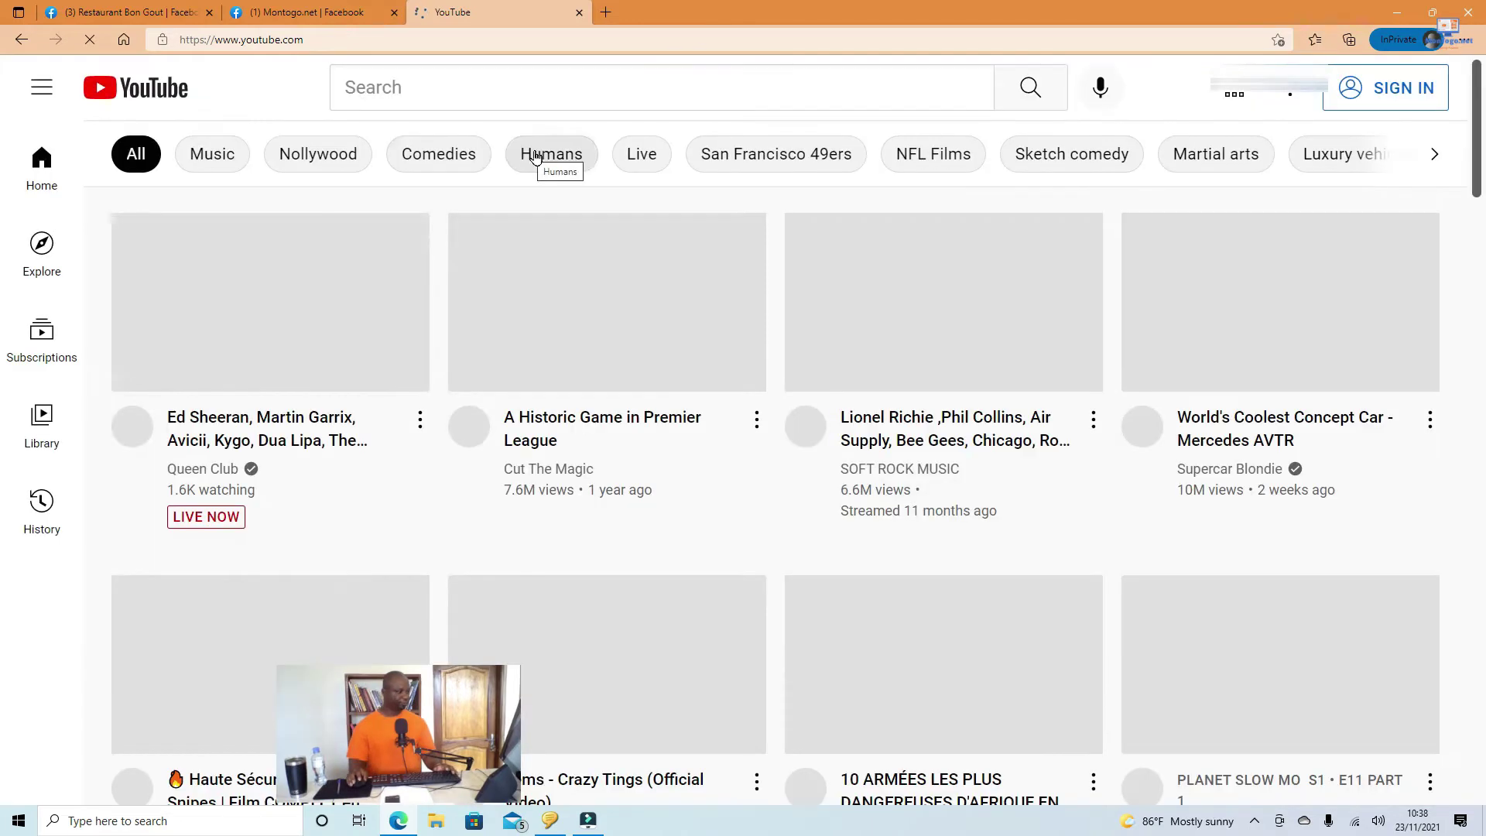
Step: Search 'montogo.net lomé', open the MonTogo.net channel, silence its trailer and scroll to the uploads
click(523, 85)
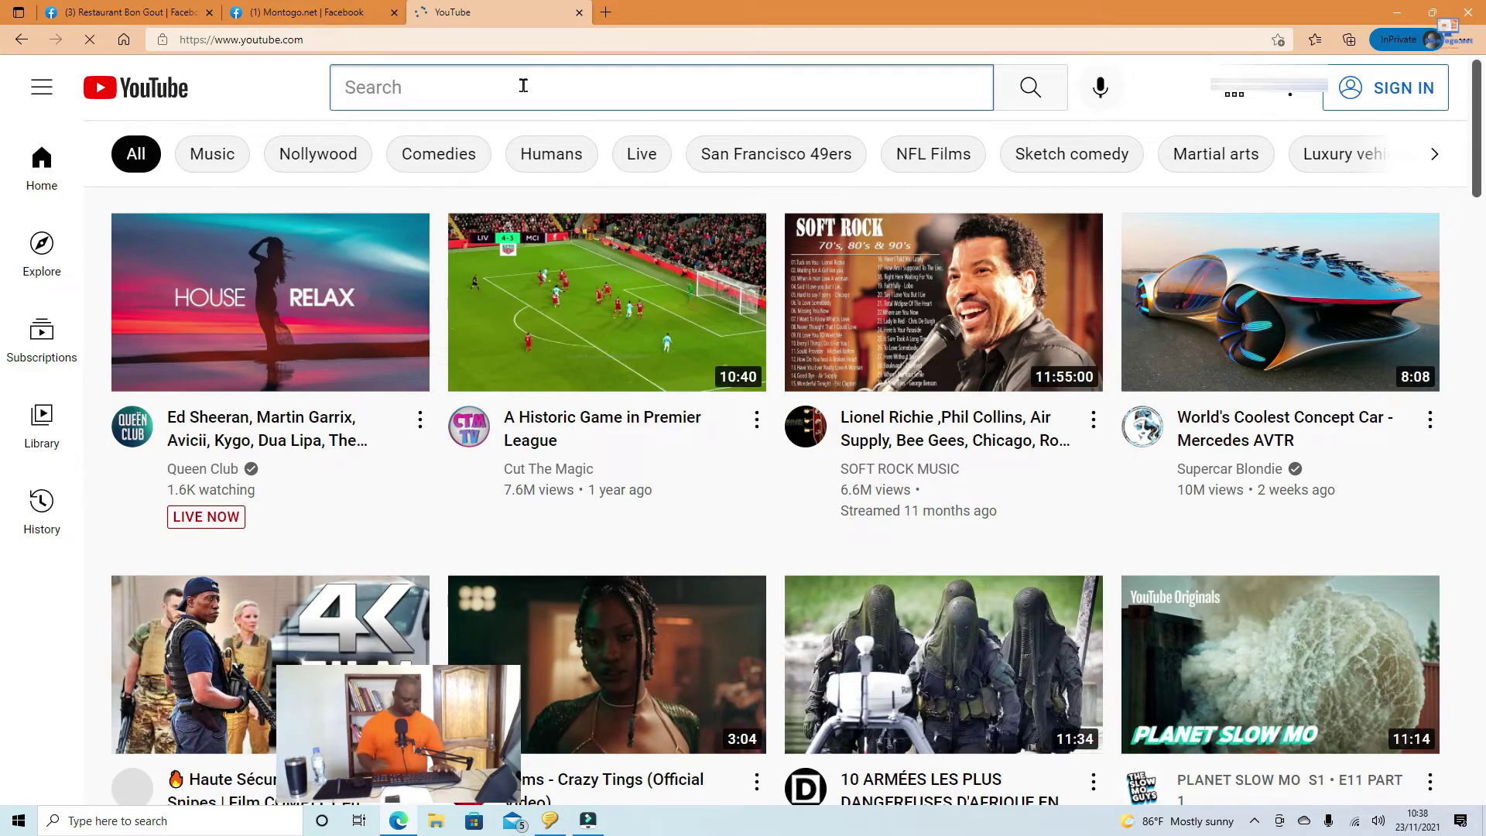
text(mo)
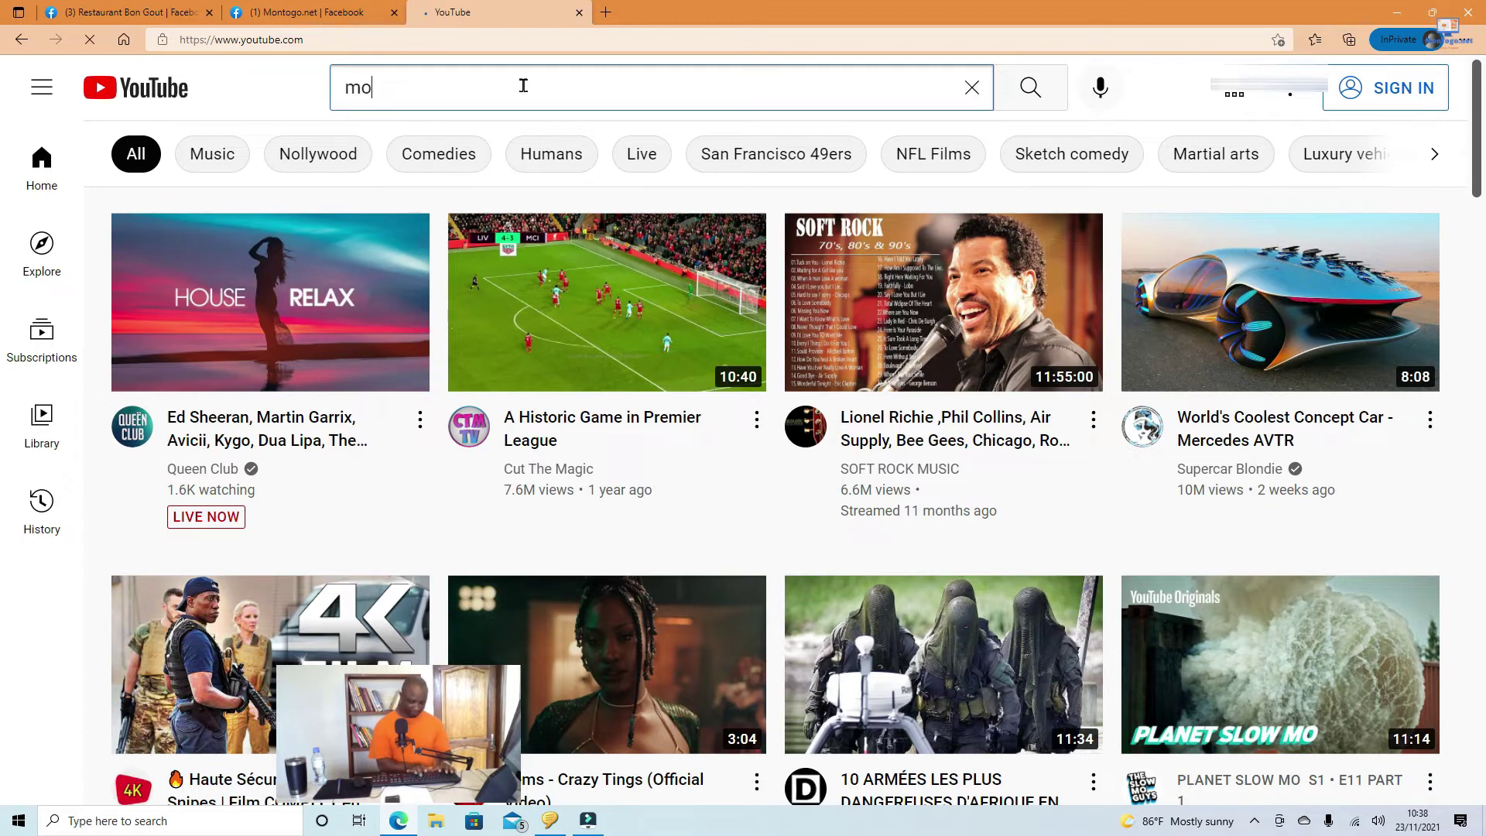
text(ntogo.net)
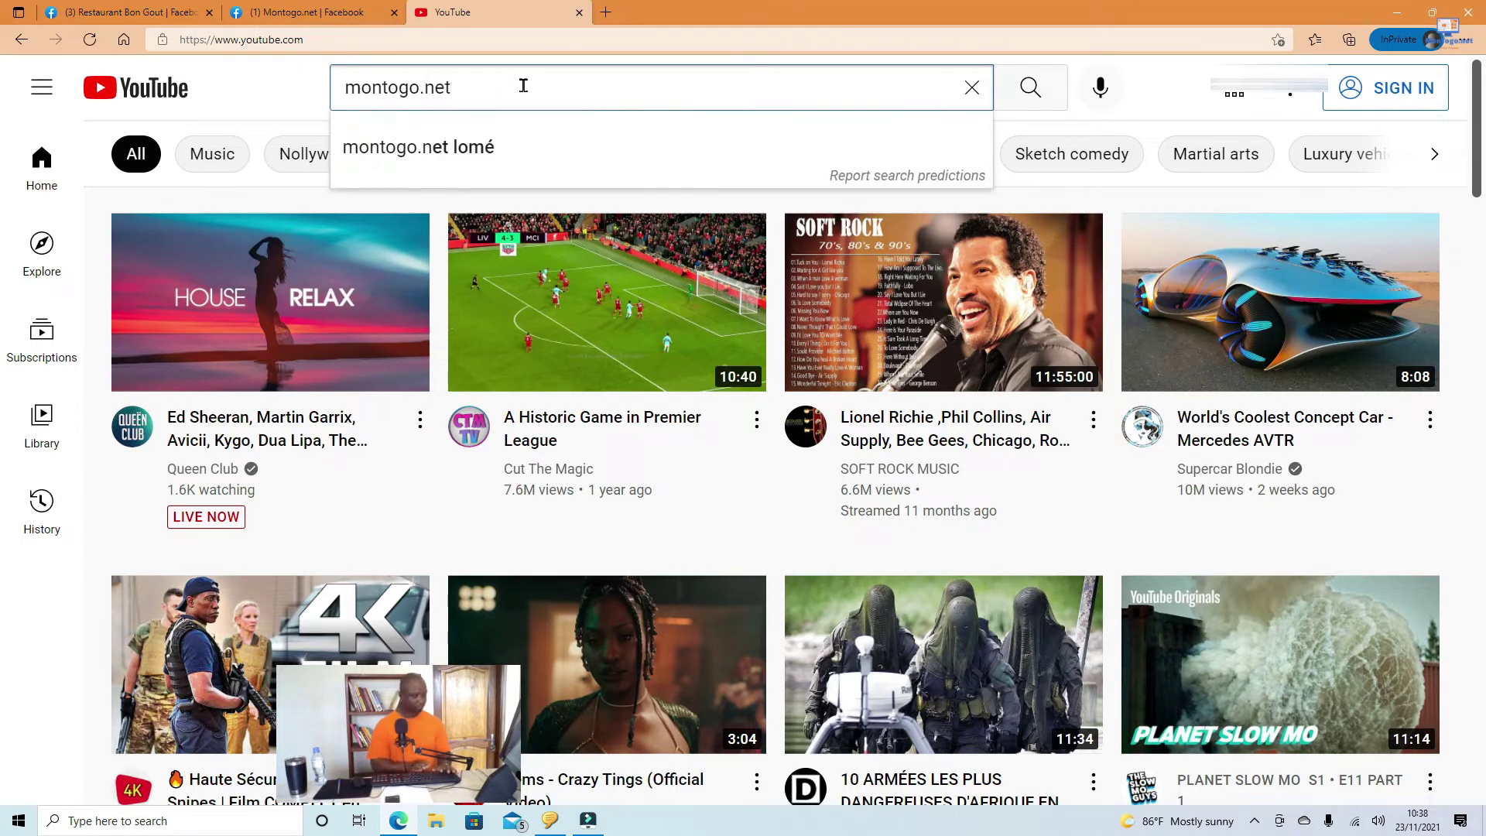
click(457, 147)
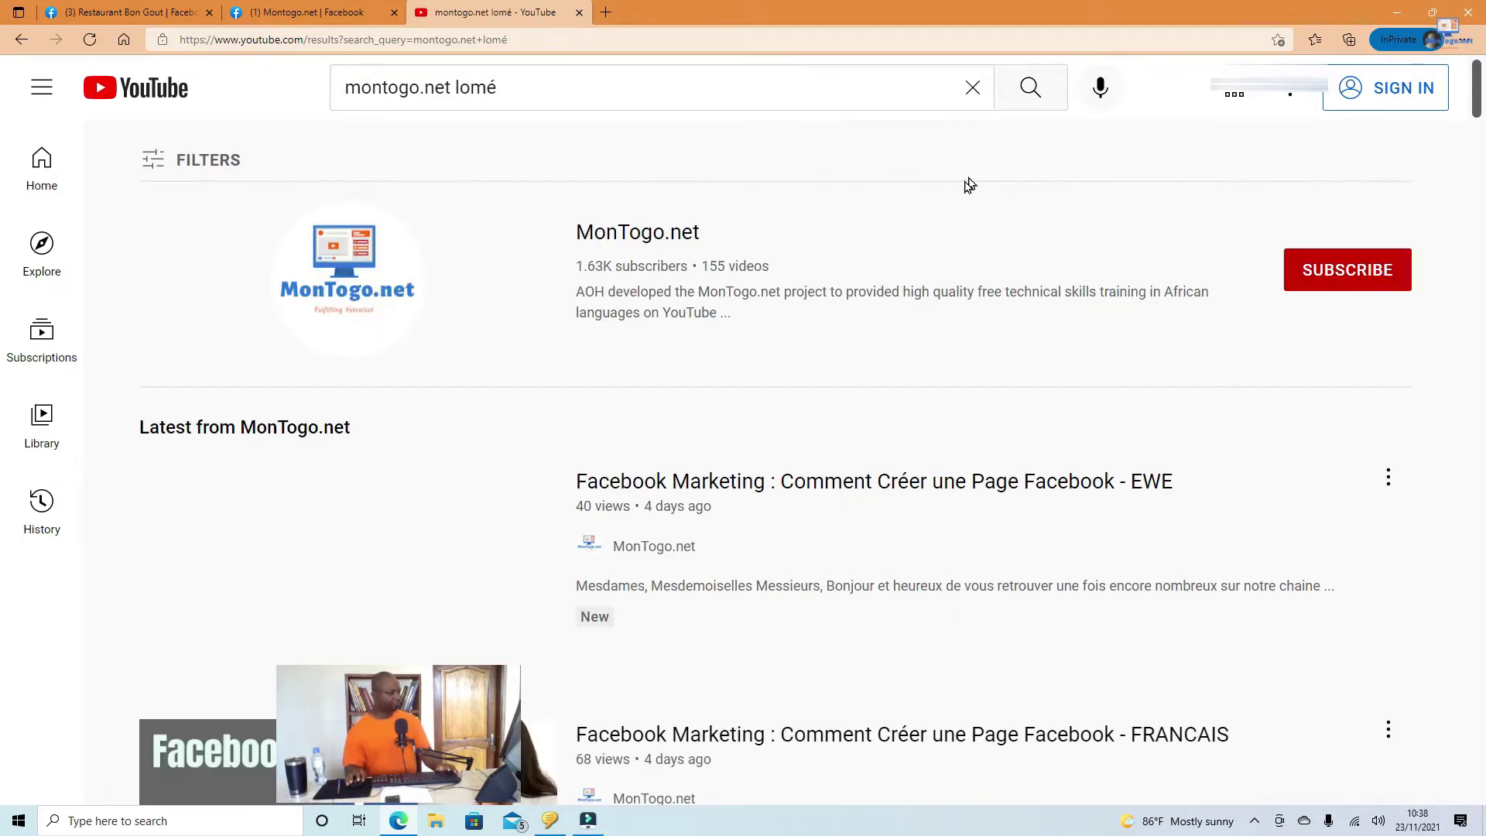
click(613, 225)
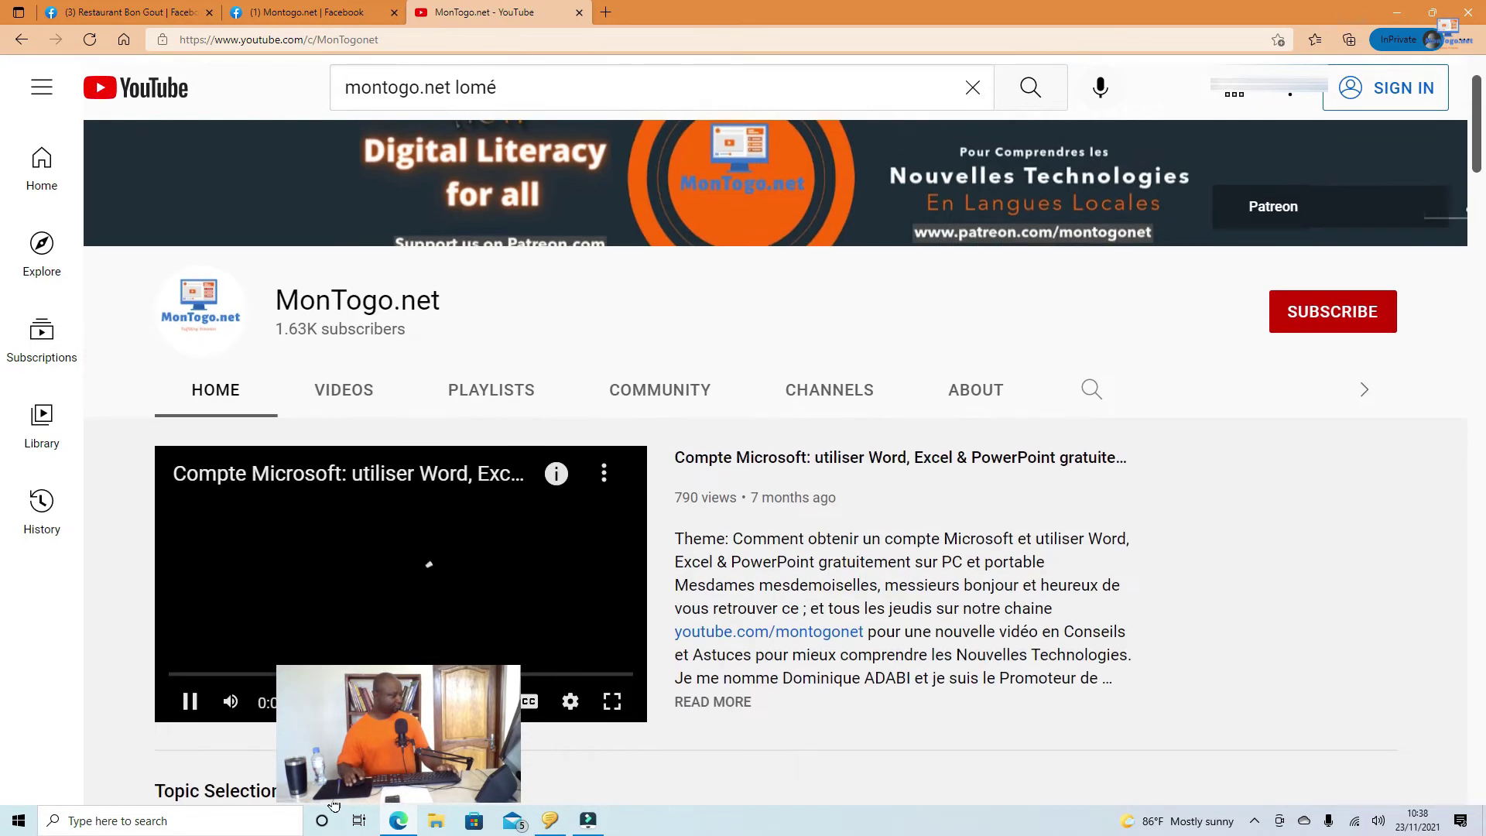
click(231, 701)
click(190, 701)
scroll(1146, 499, down, 8)
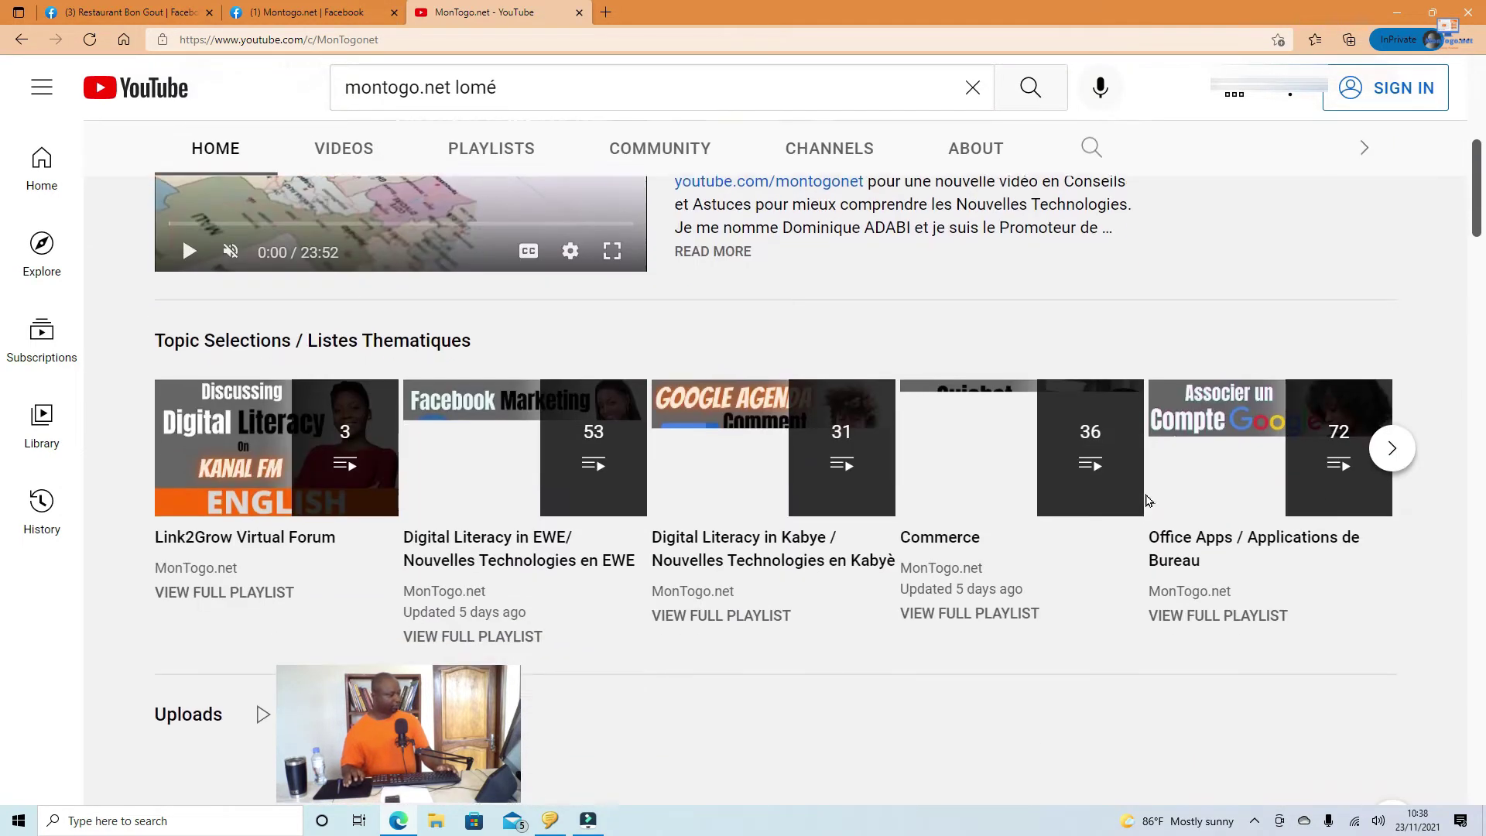
scroll(1140, 492, down, 2)
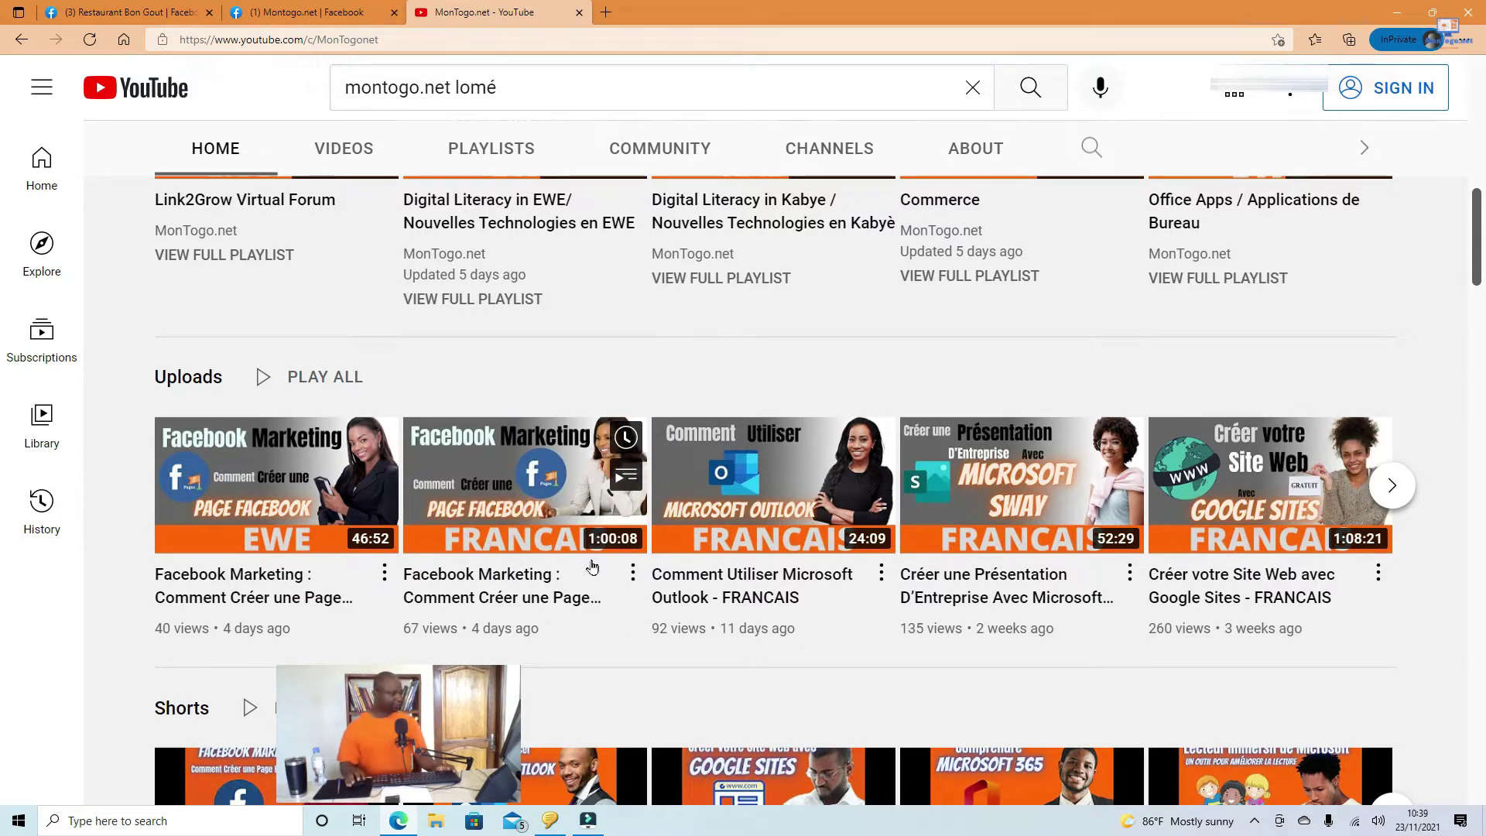
Step: Open the 'Facebook Marketing : Comment Créer une Page Facebook - FRANCAIS' video, then mute and pause it
click(484, 588)
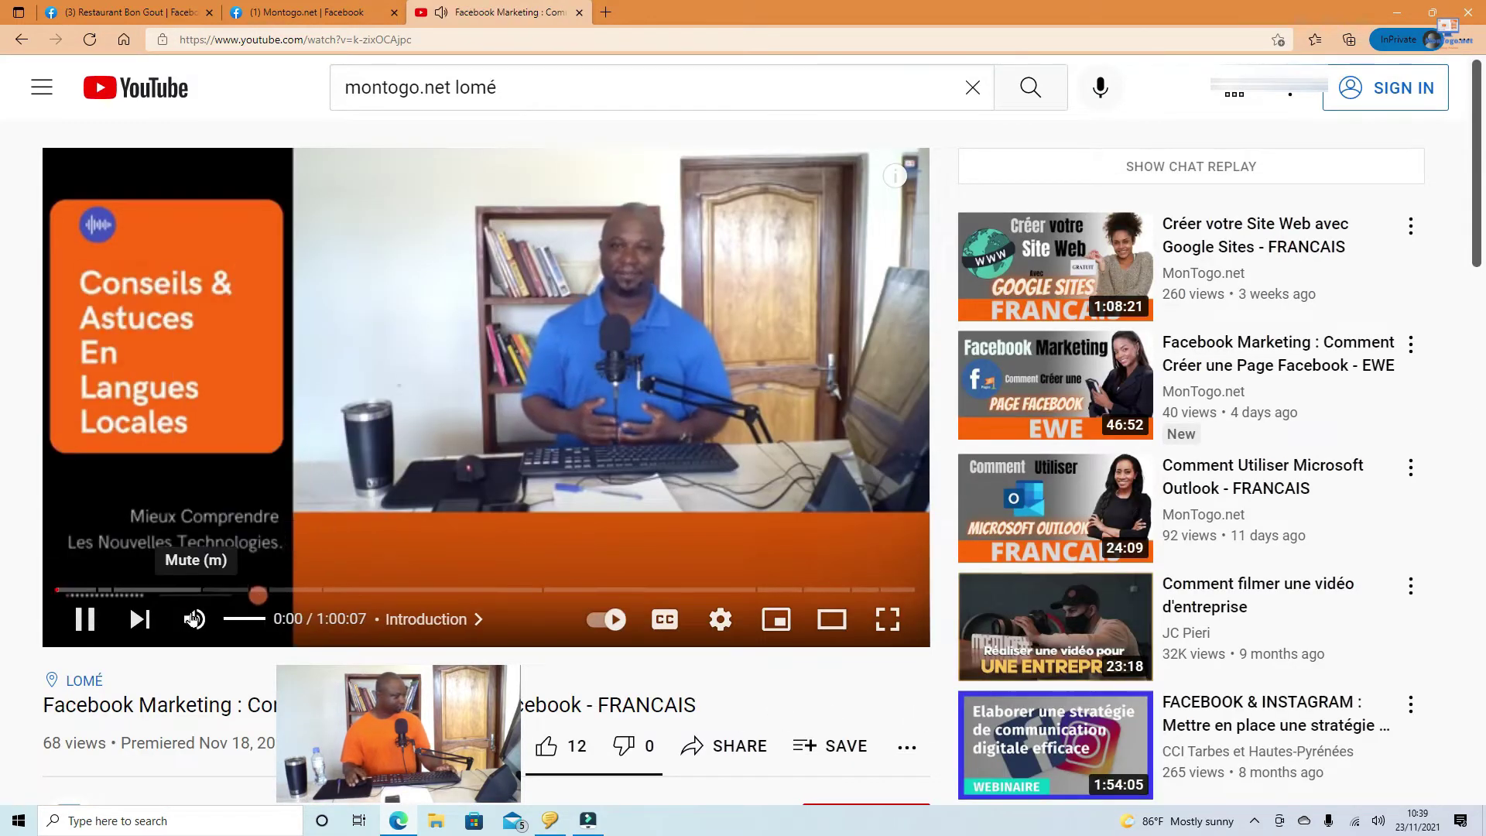
click(195, 619)
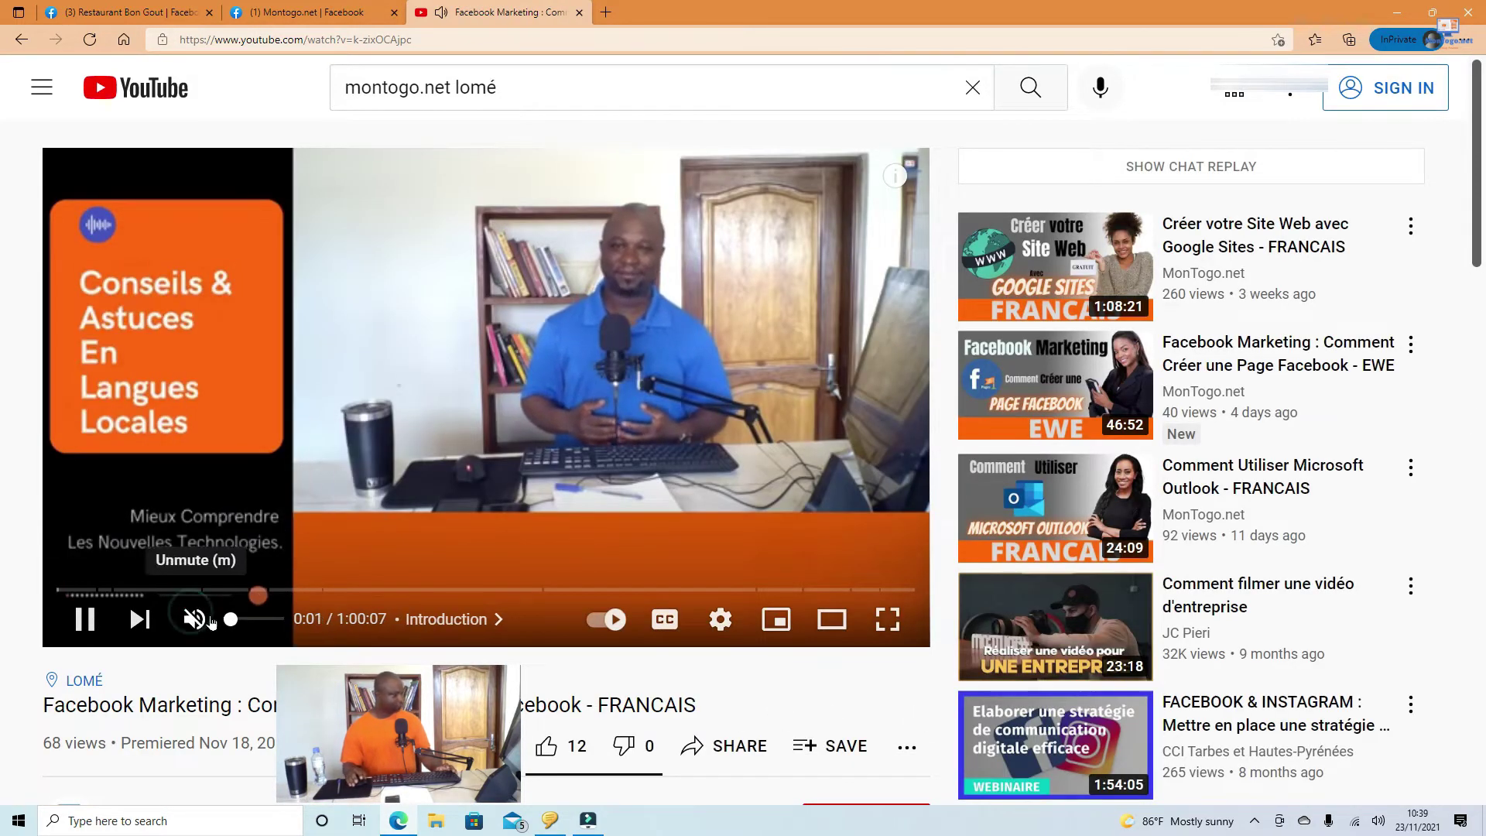
scroll(344, 543, down, 3)
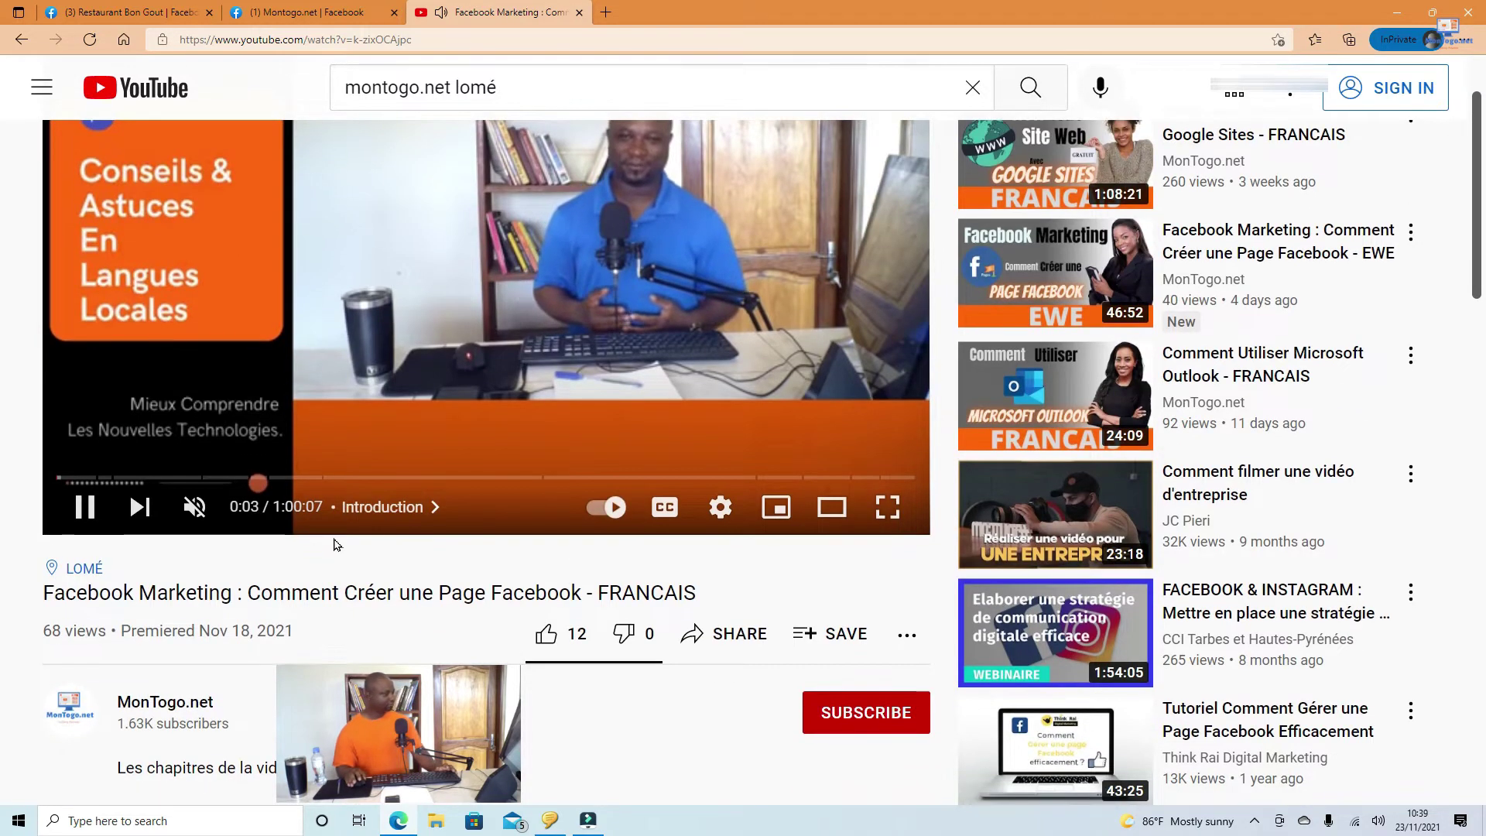
click(84, 507)
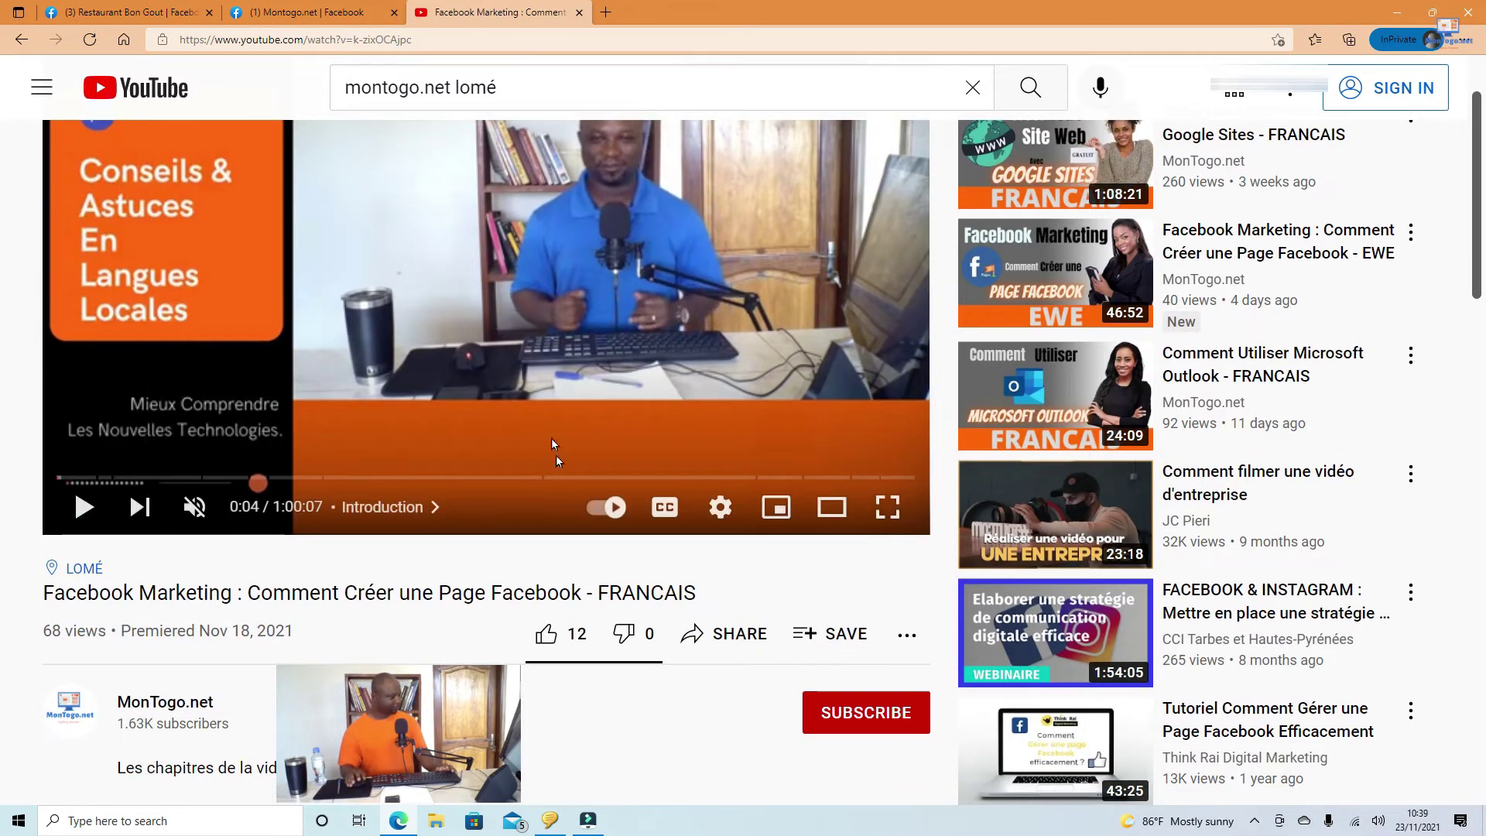
scroll(541, 445, up, 3)
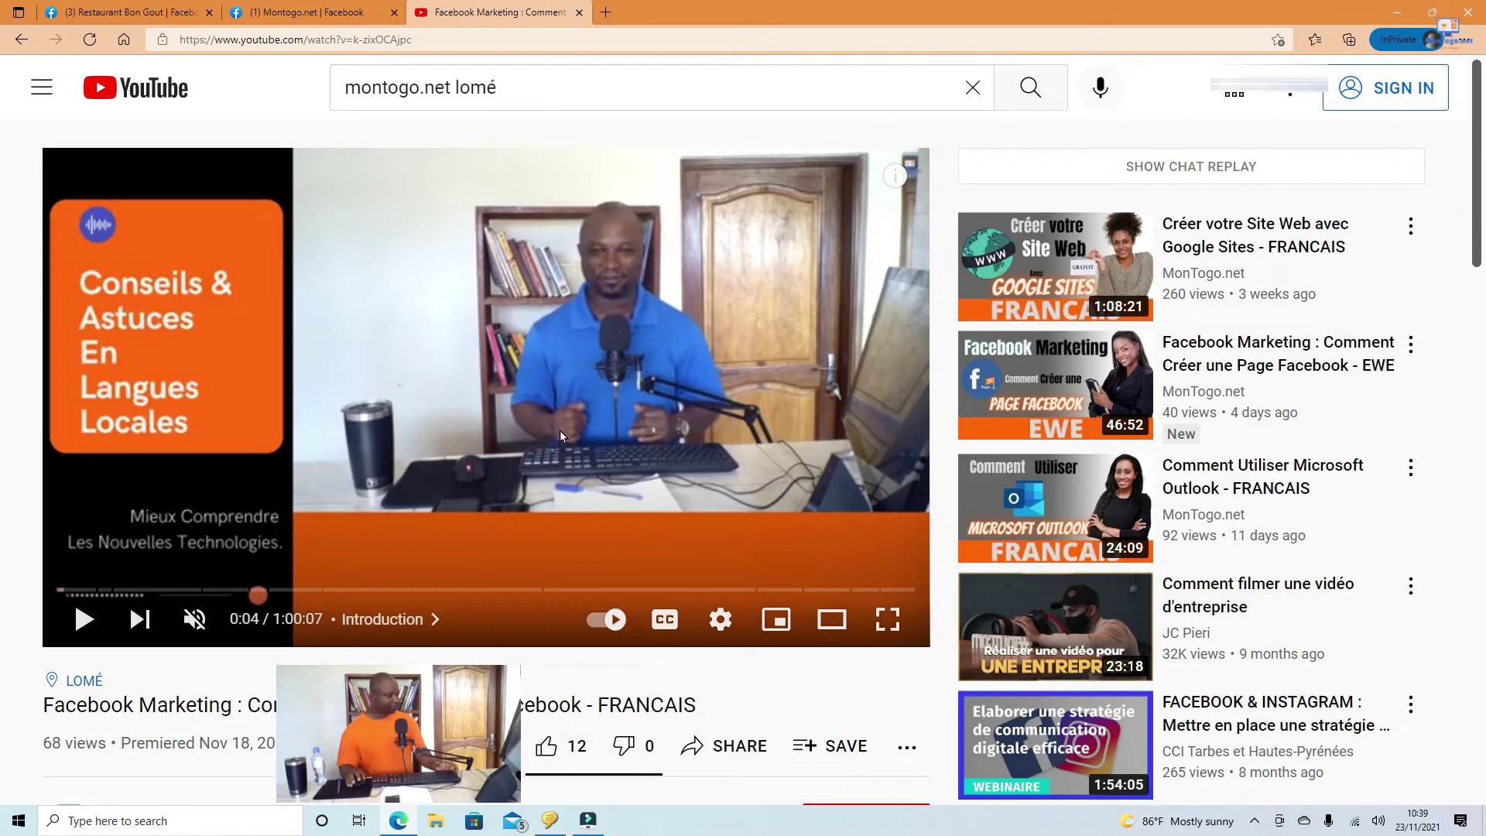
scroll(556, 430, down, 3)
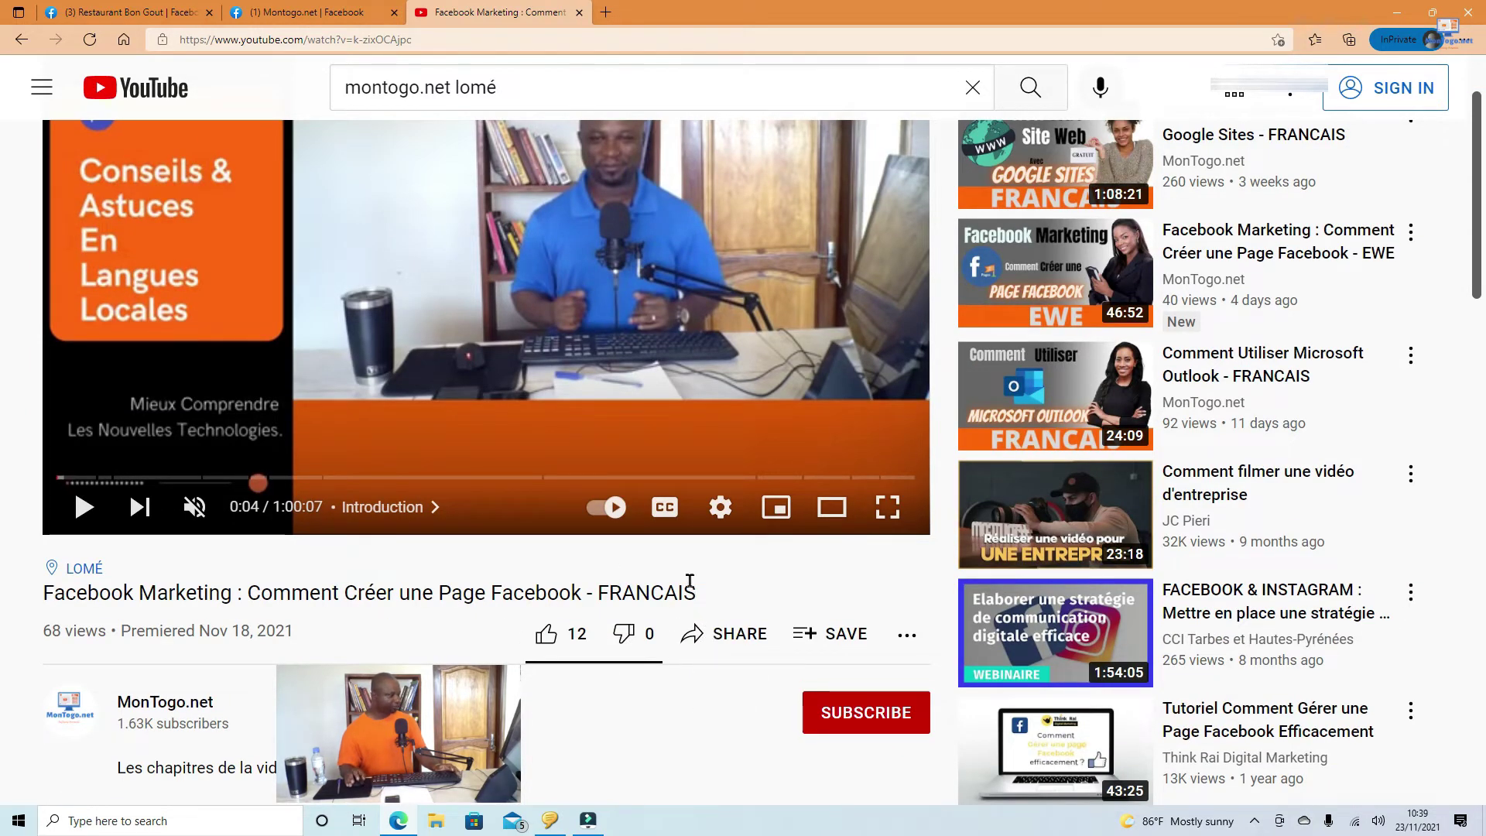
click(733, 637)
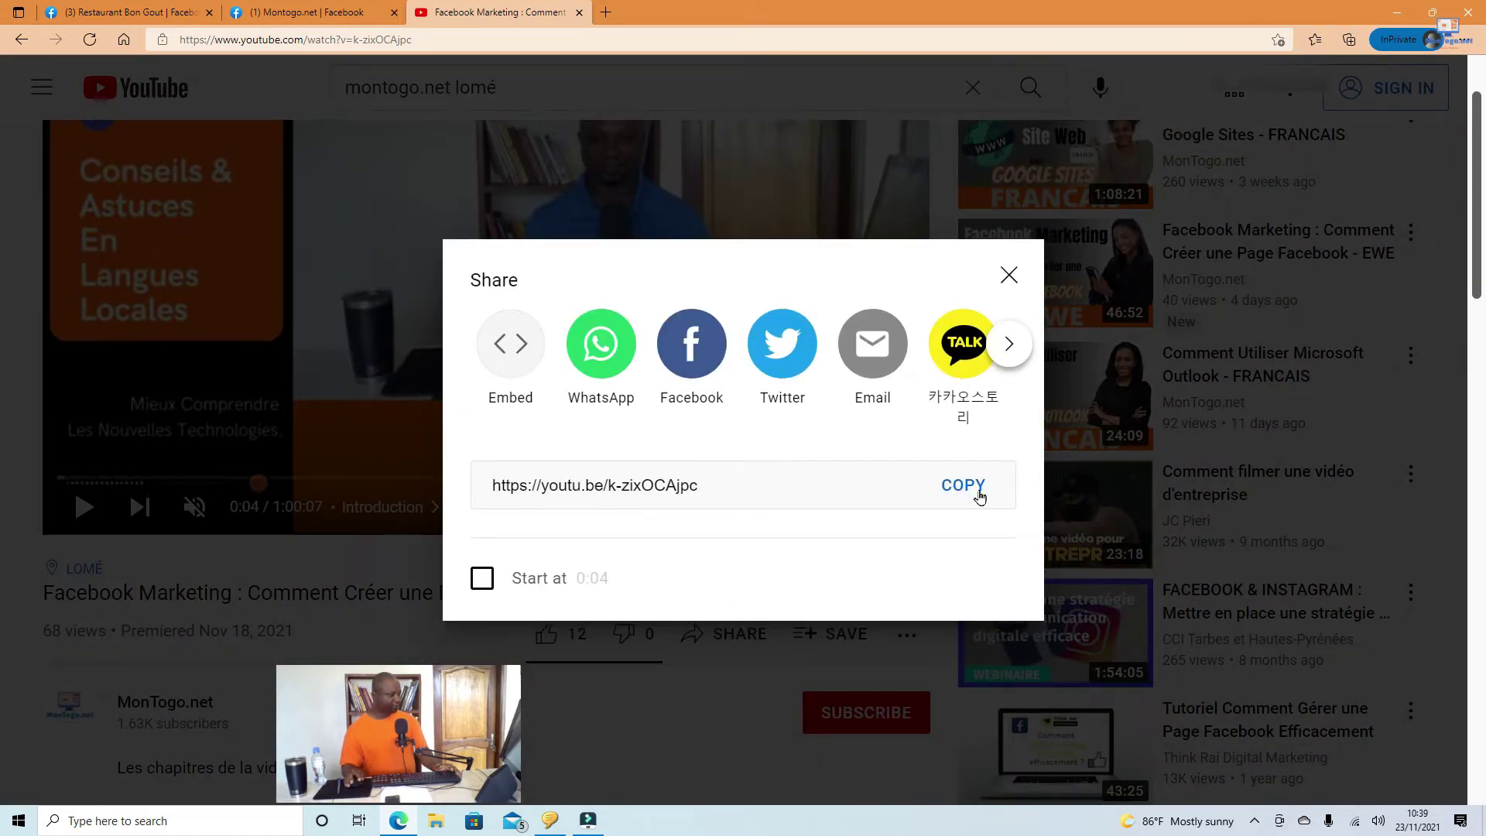
click(975, 496)
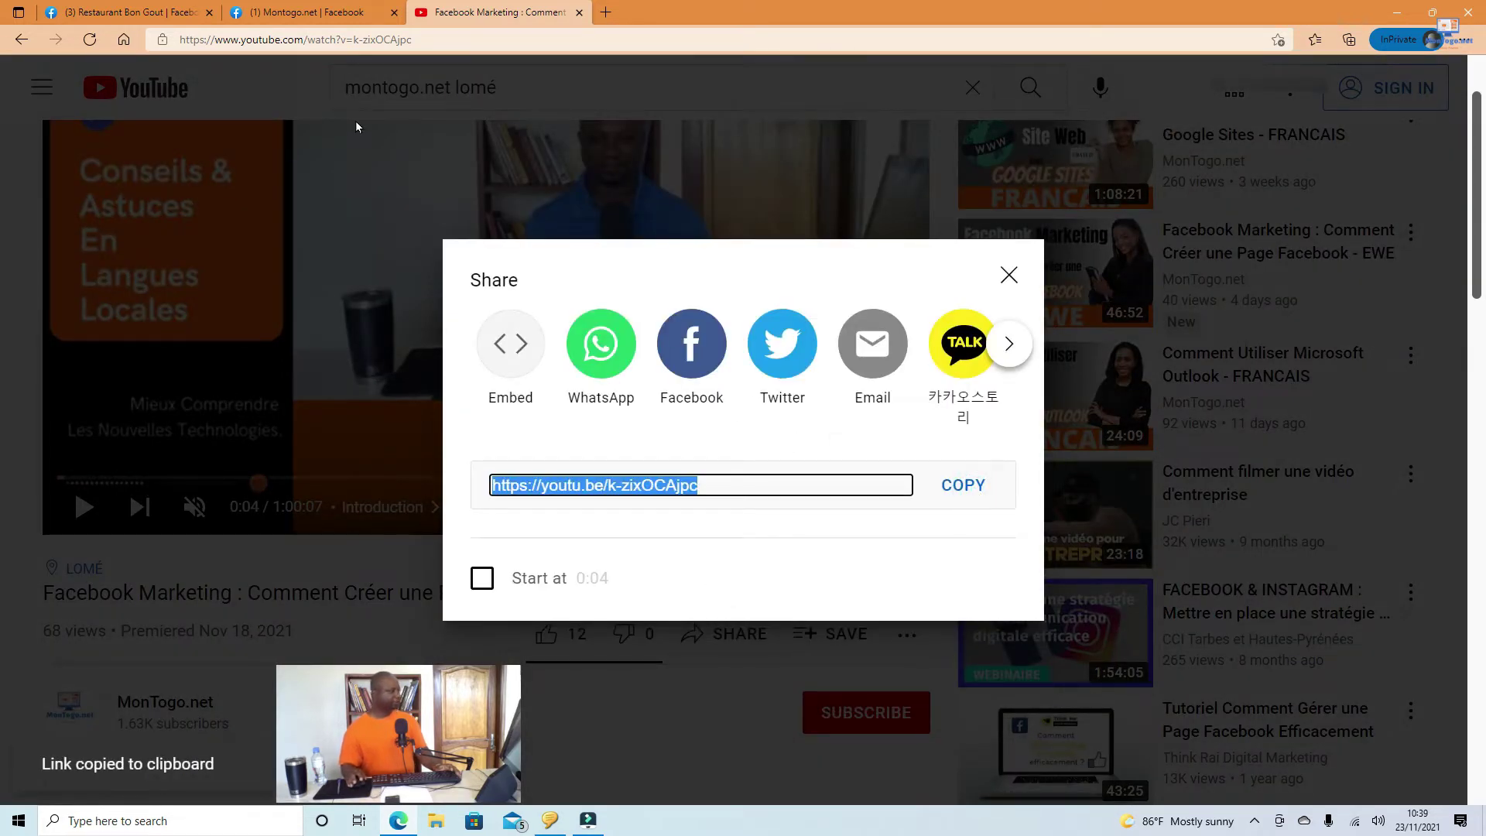
click(298, 13)
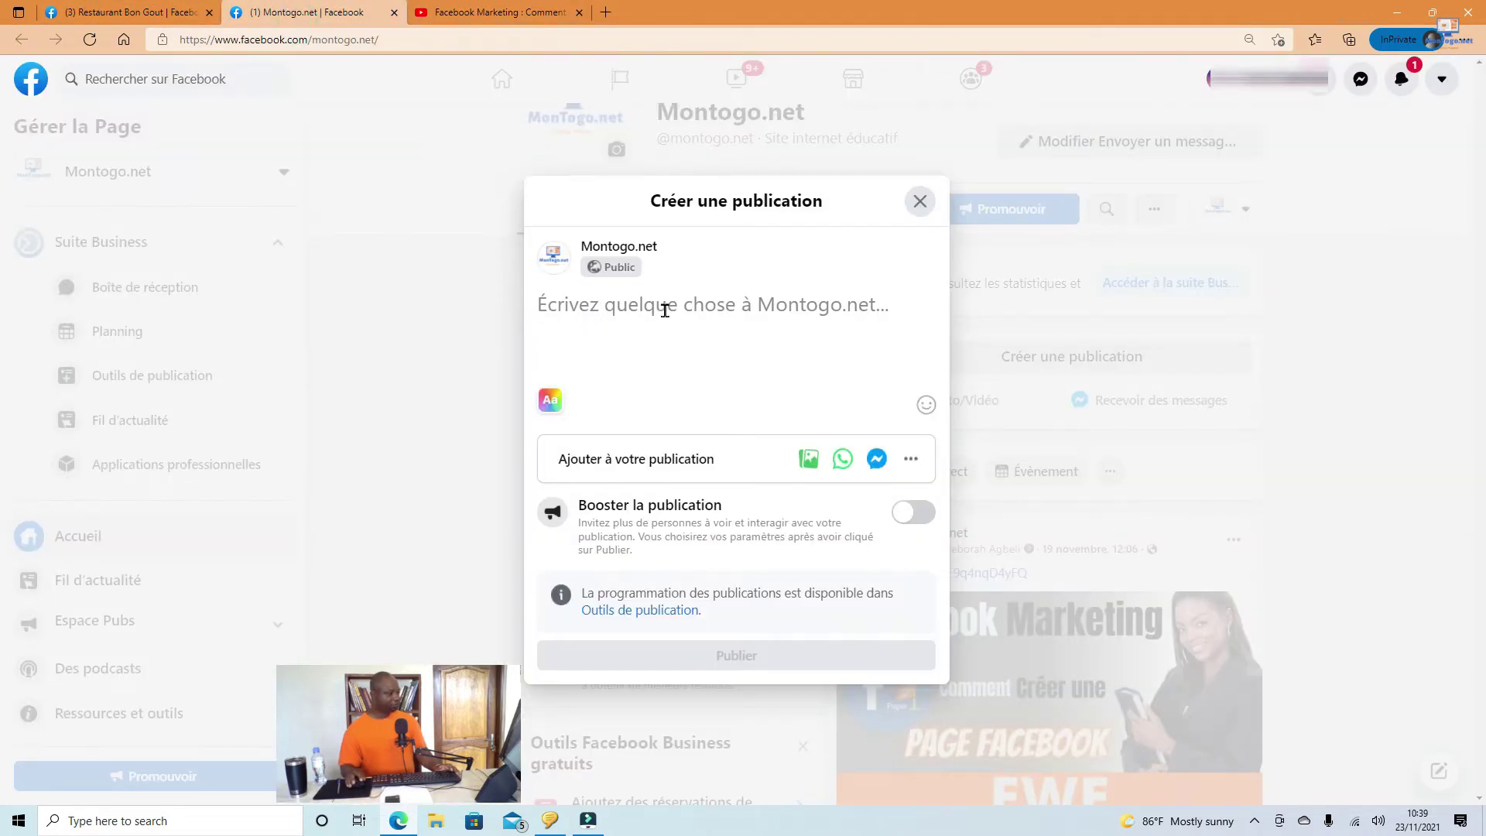
Step: Replace the empty composer with a fresh Montogo.net post and focus its text area
click(919, 202)
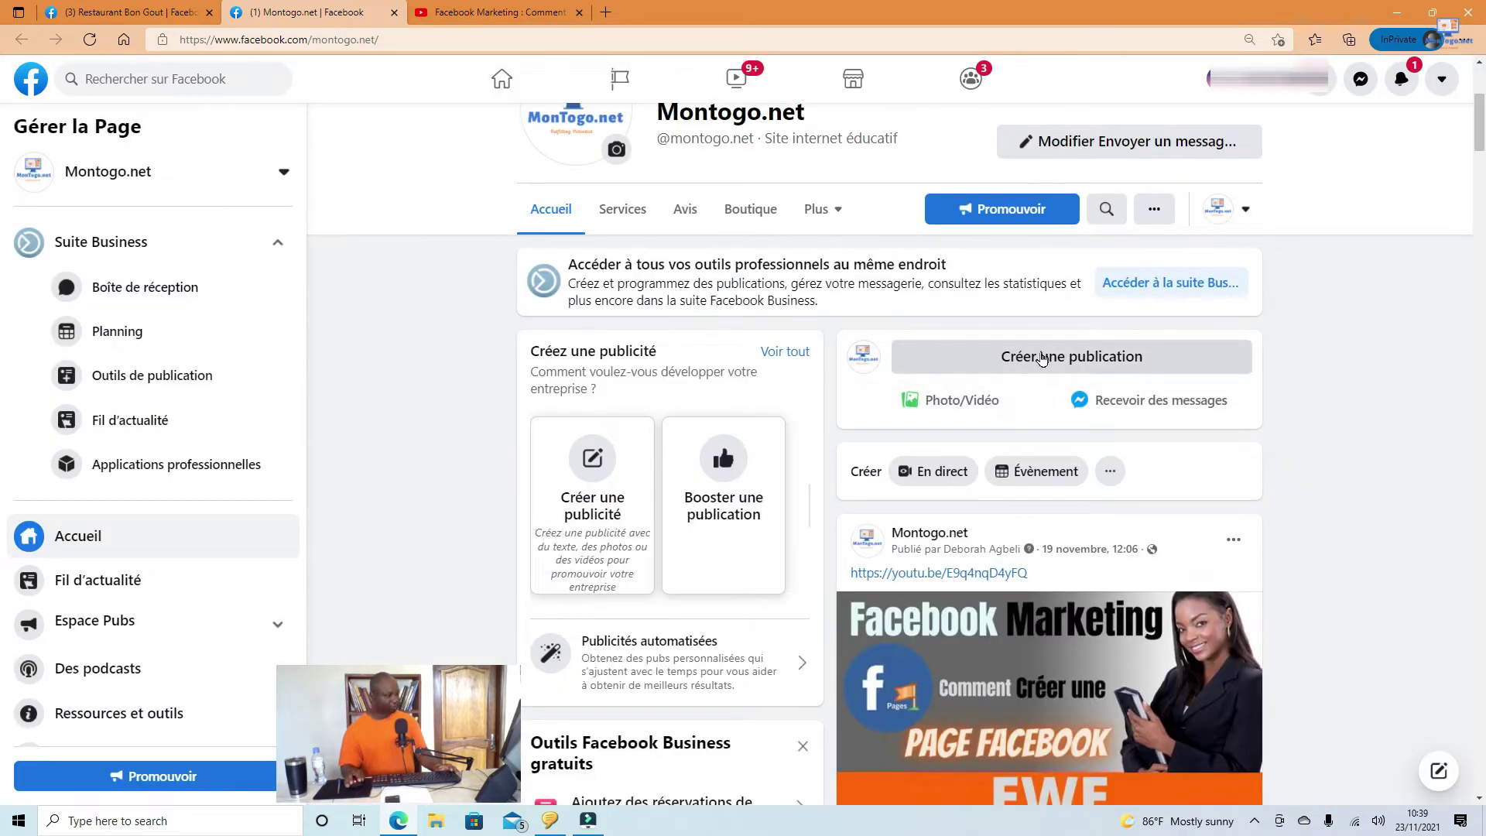
click(1049, 366)
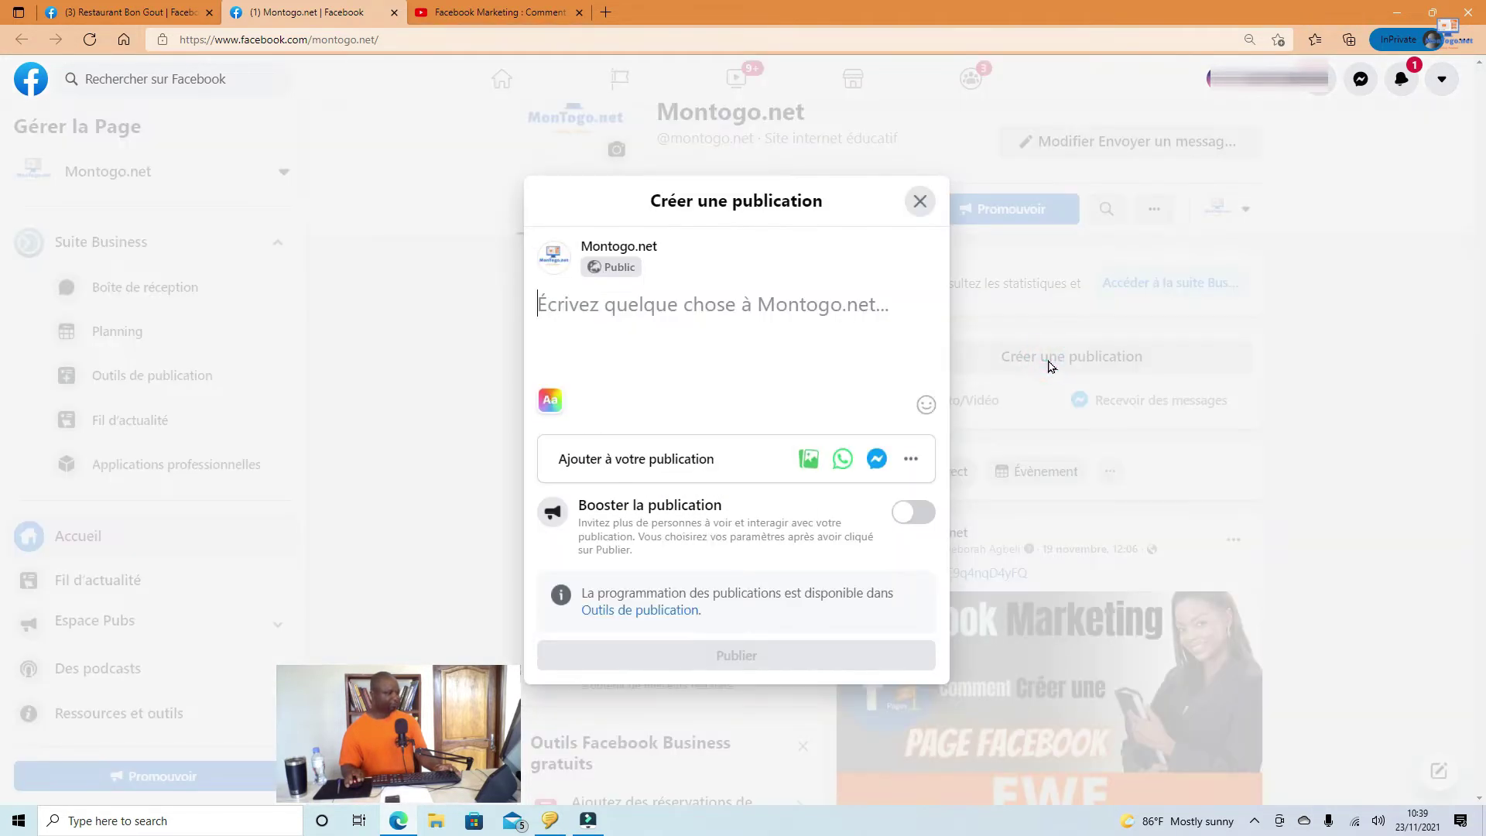
click(584, 318)
right_click(586, 322)
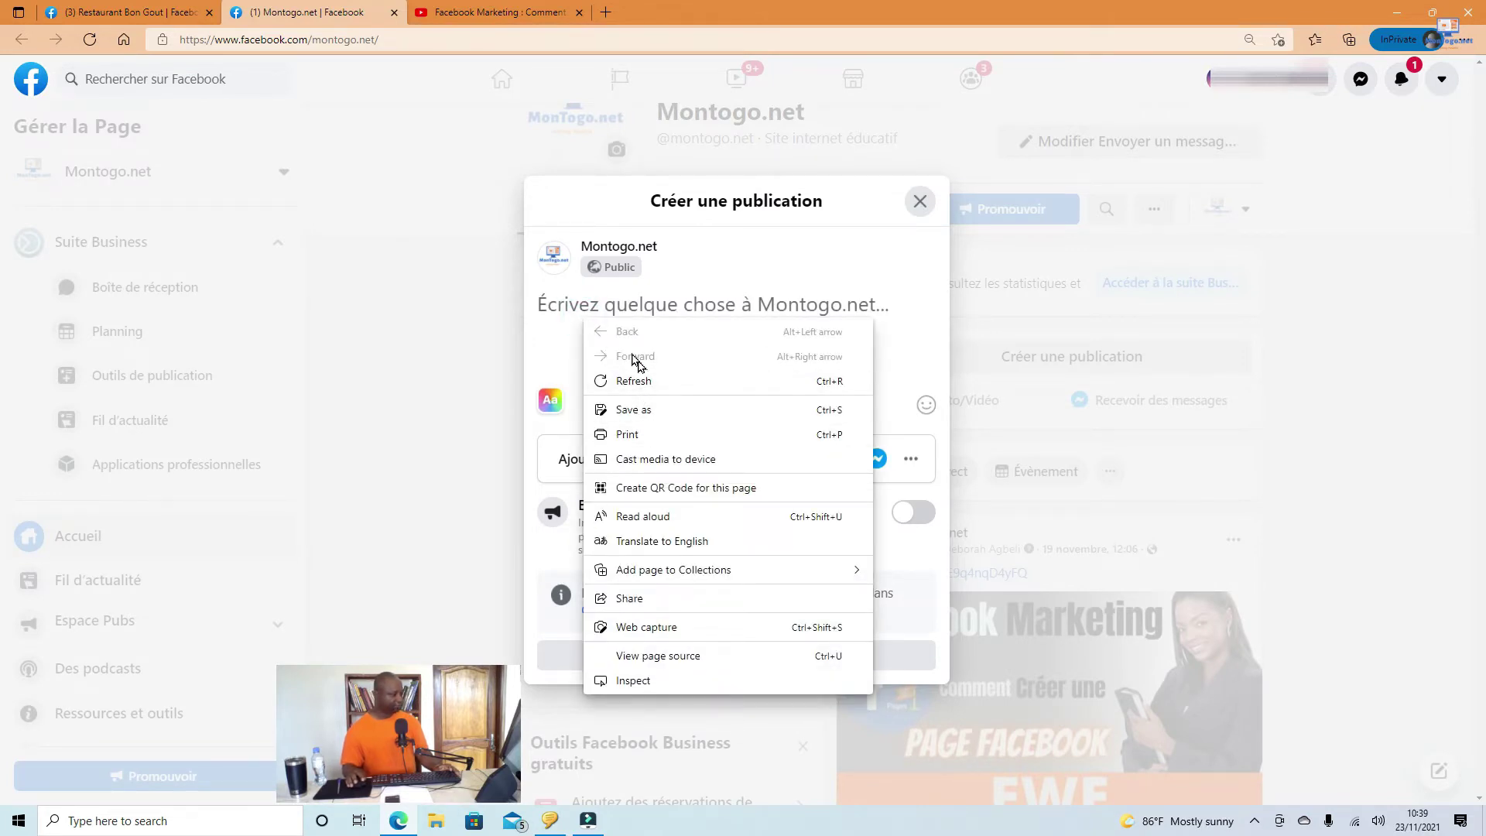
click(562, 329)
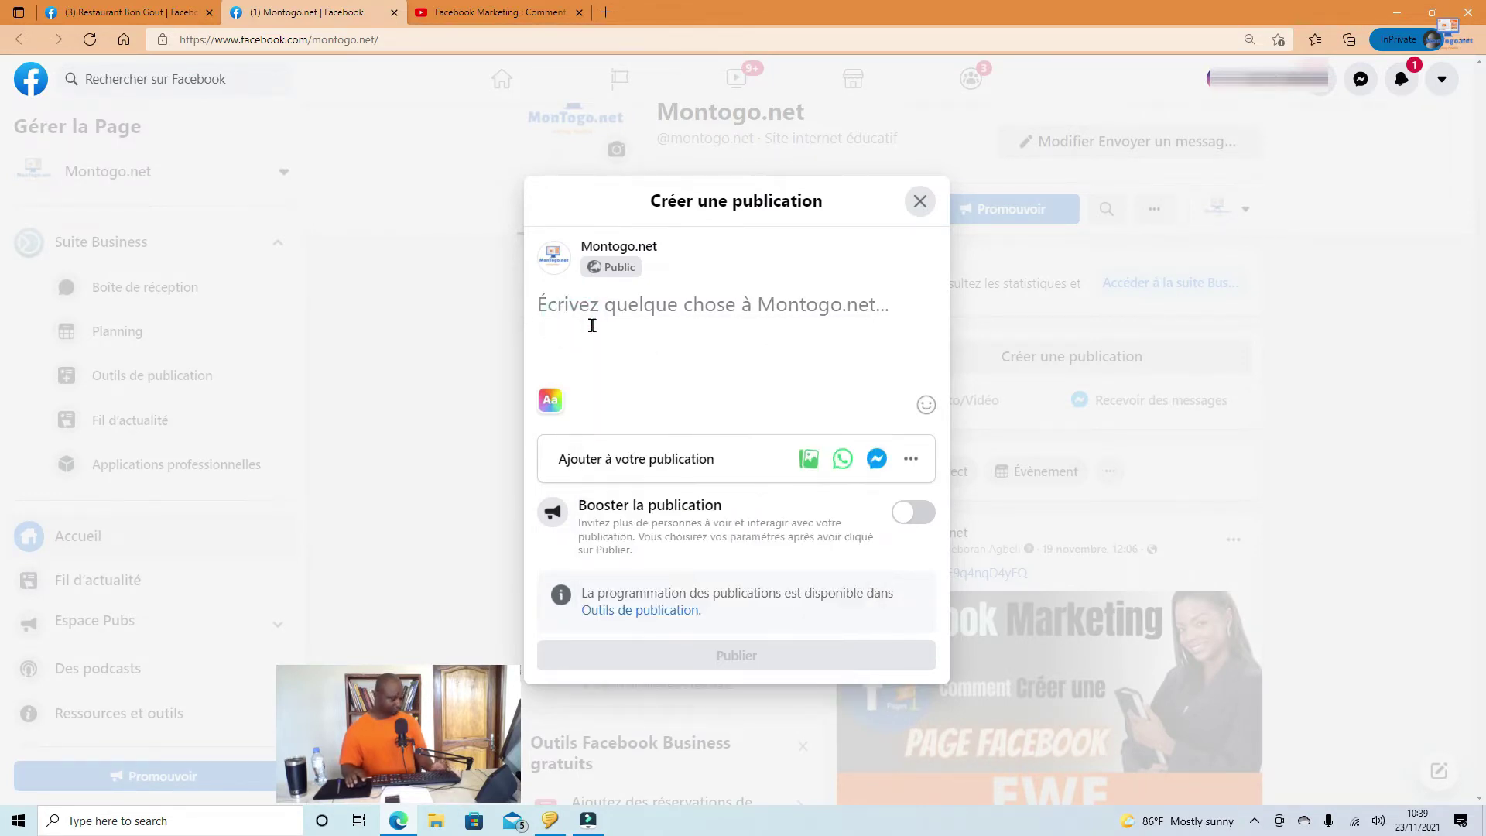
text(https://youtu.be/k-zixOCAjpc)
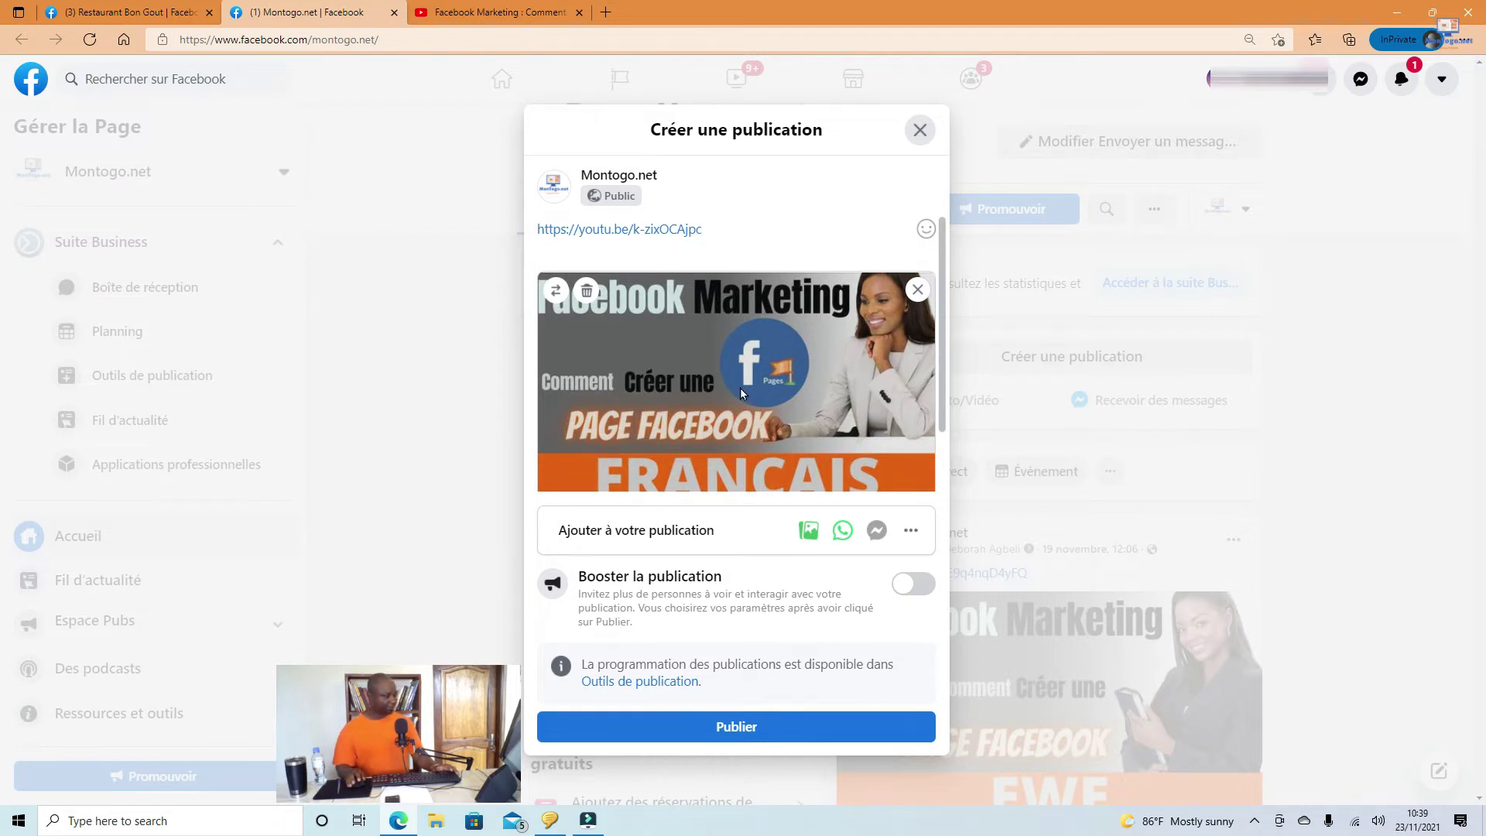
key(ctrl+a)
key(BackSpace)
scroll(741, 393, down, 1)
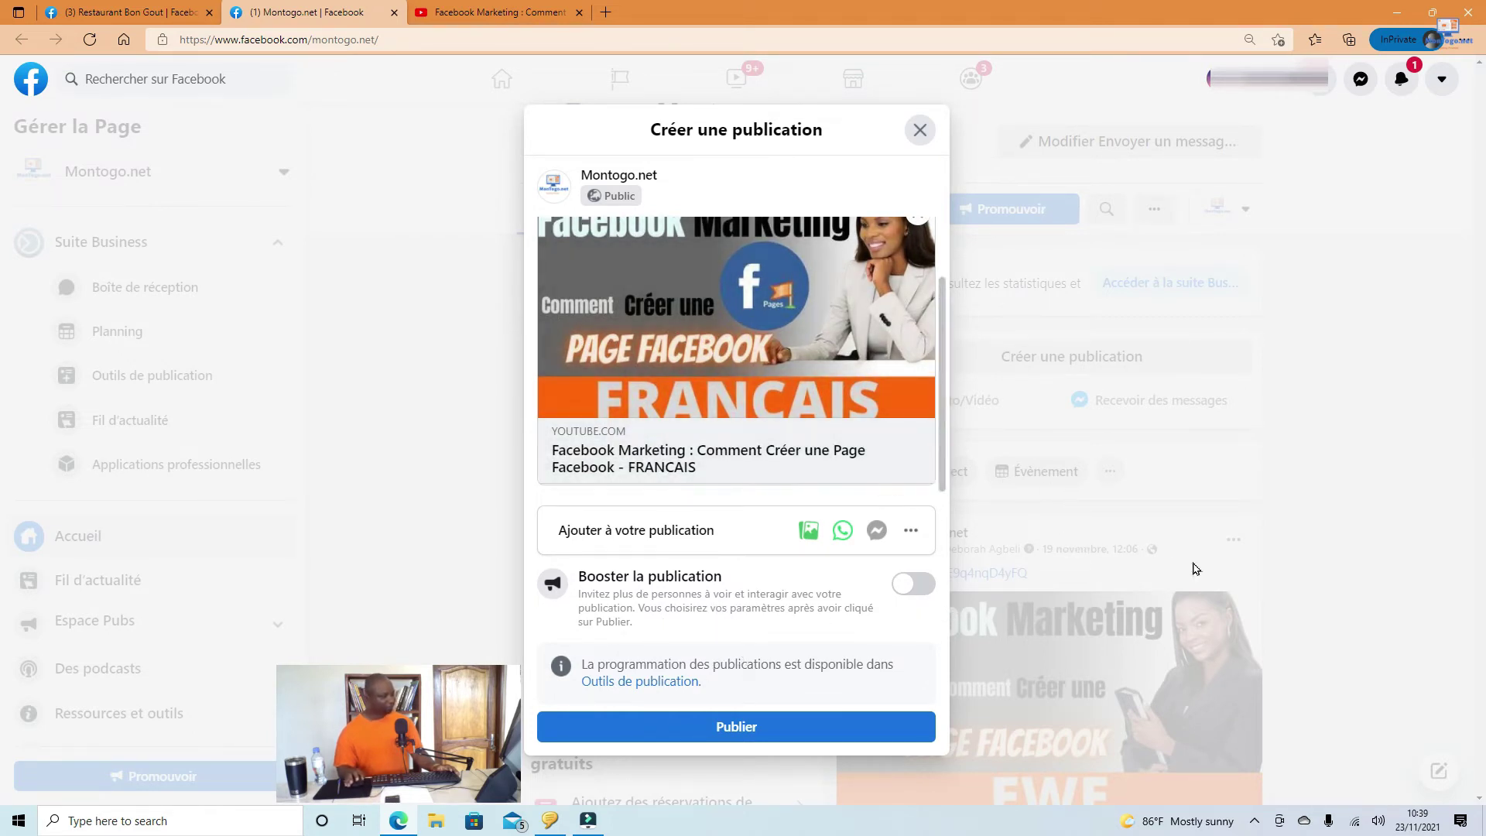
key(ctrl+z)
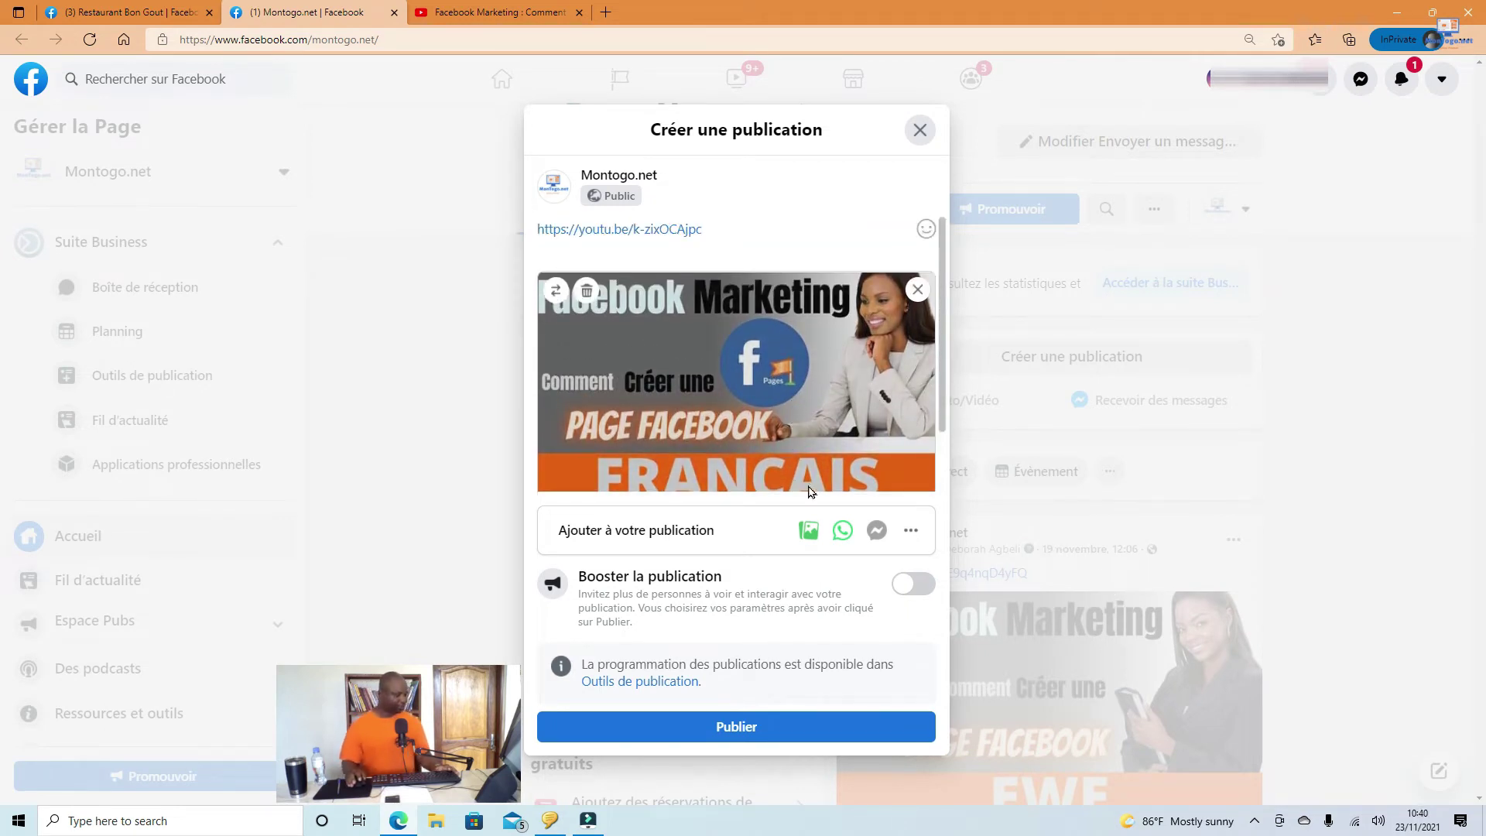
Step: Publish the post containing the YouTube link to the Montogo.net page
click(738, 728)
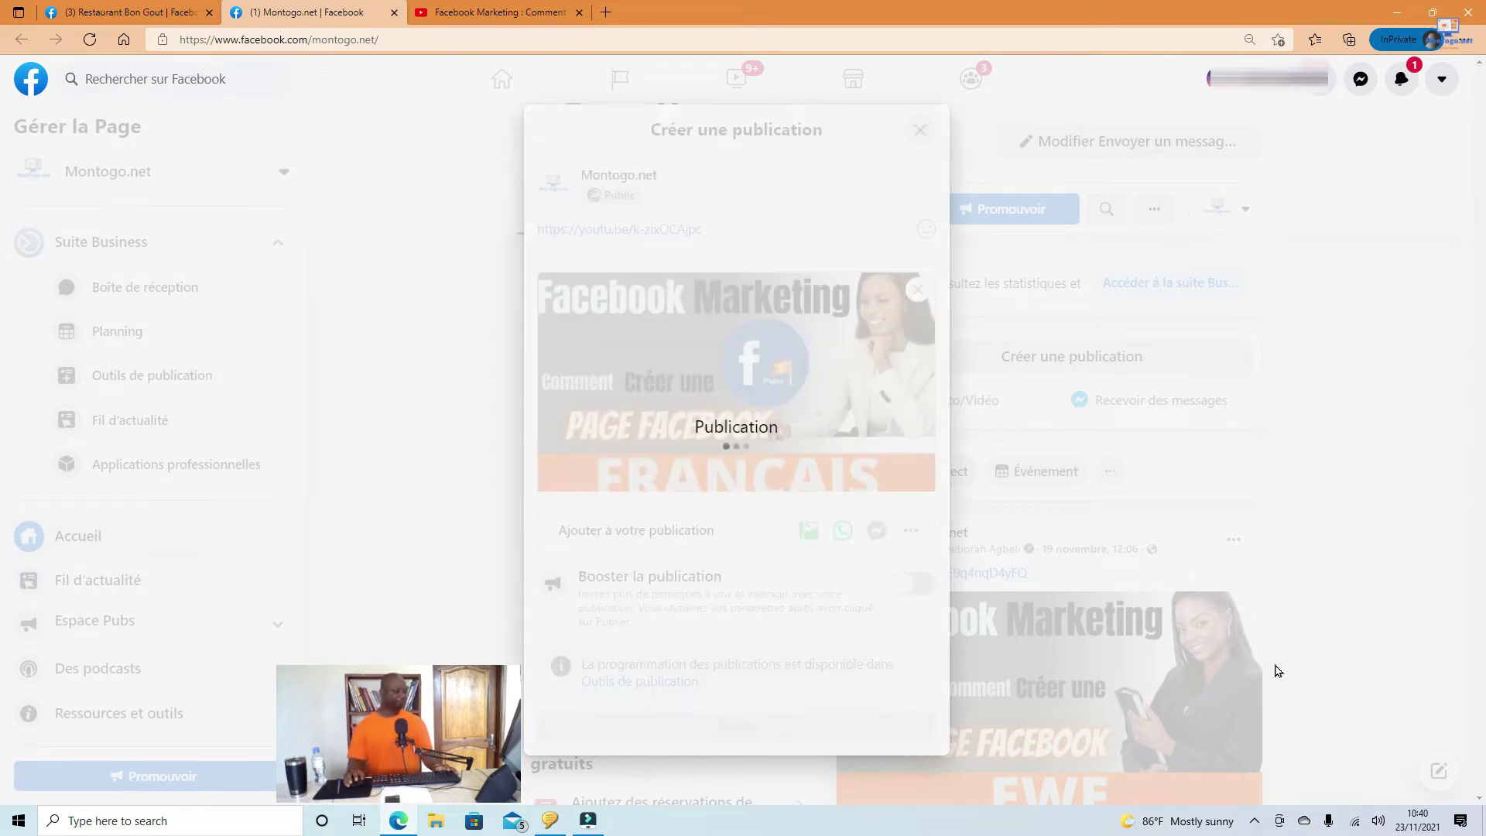
scroll(1293, 667, down, 3)
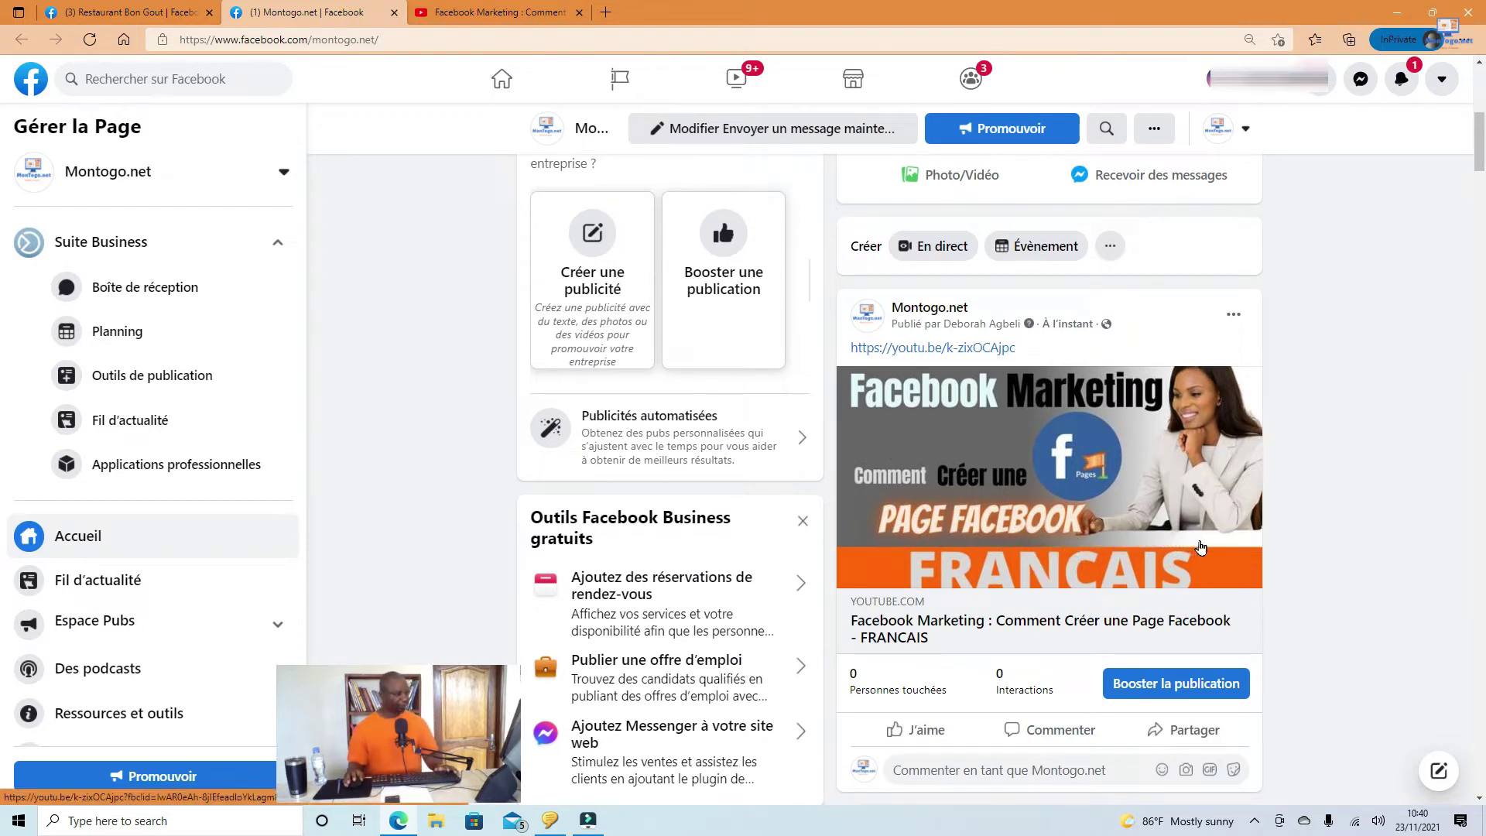
scroll(1201, 548, up, 7)
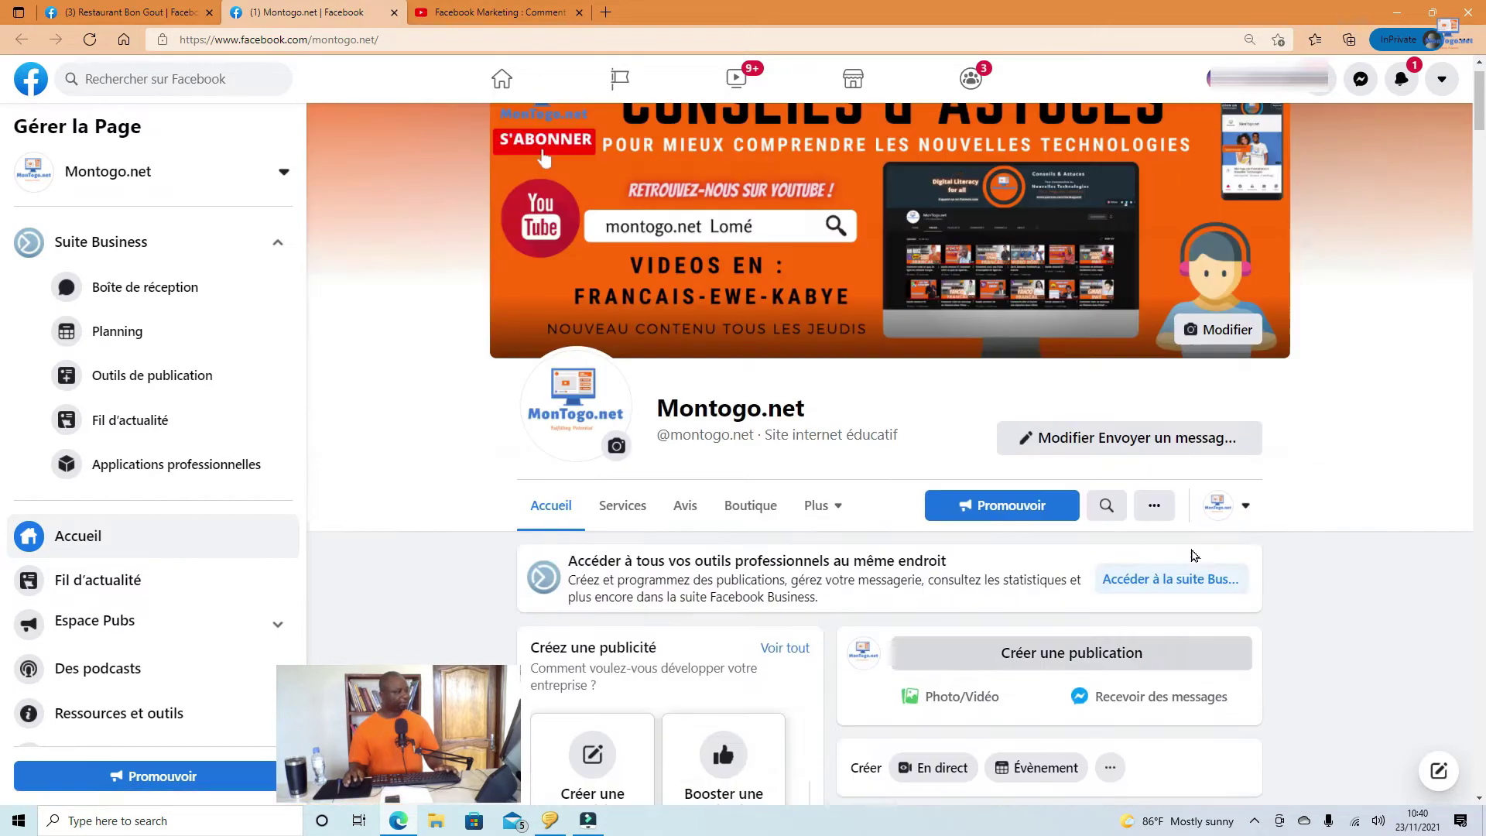
scroll(1217, 455, down, 5)
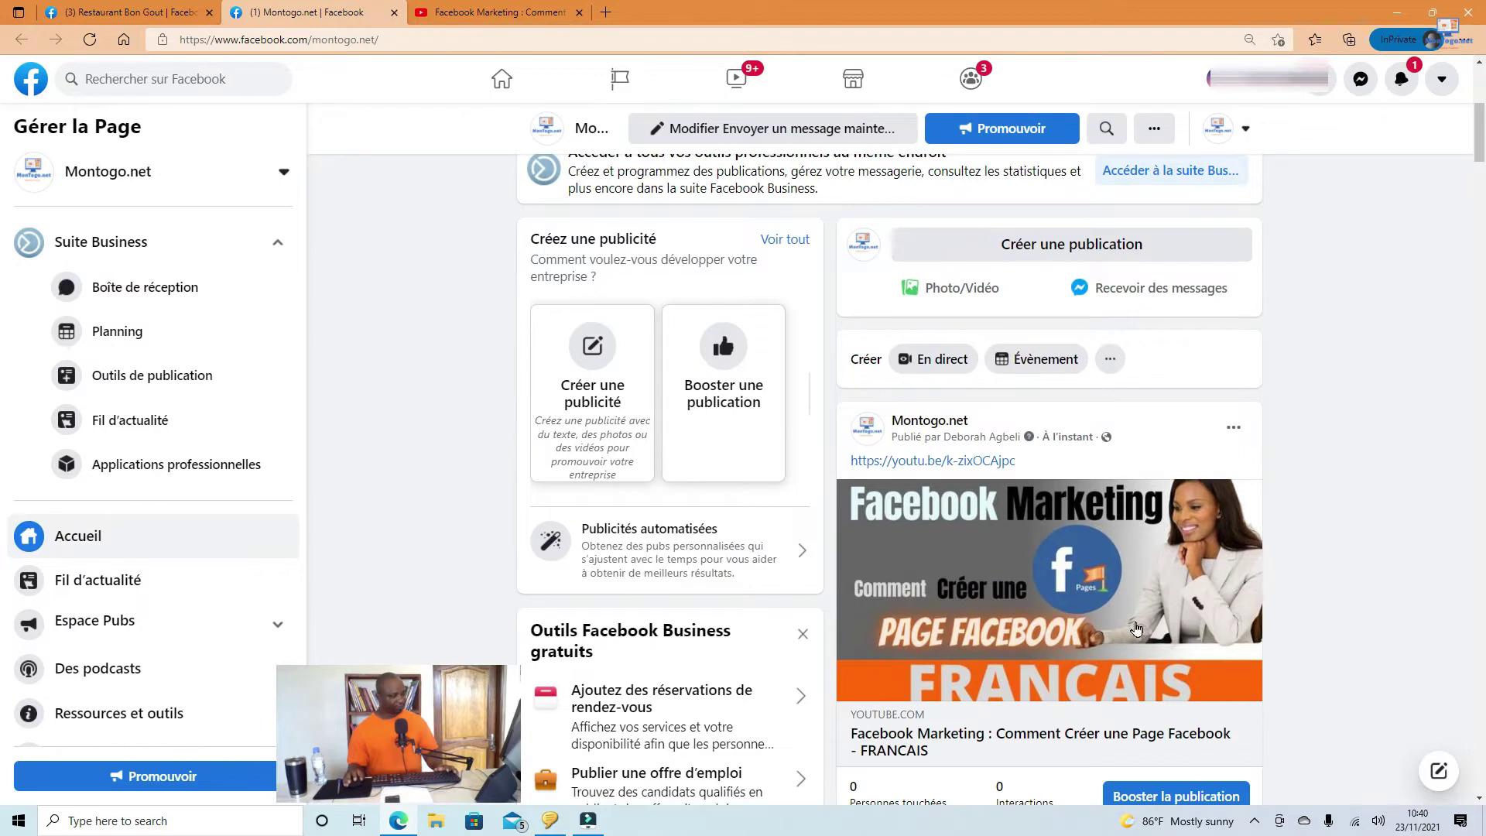
Step: Scroll to the new Facebook Marketing video post and choose 'Booster la publication'
scroll(1135, 641, down, 1)
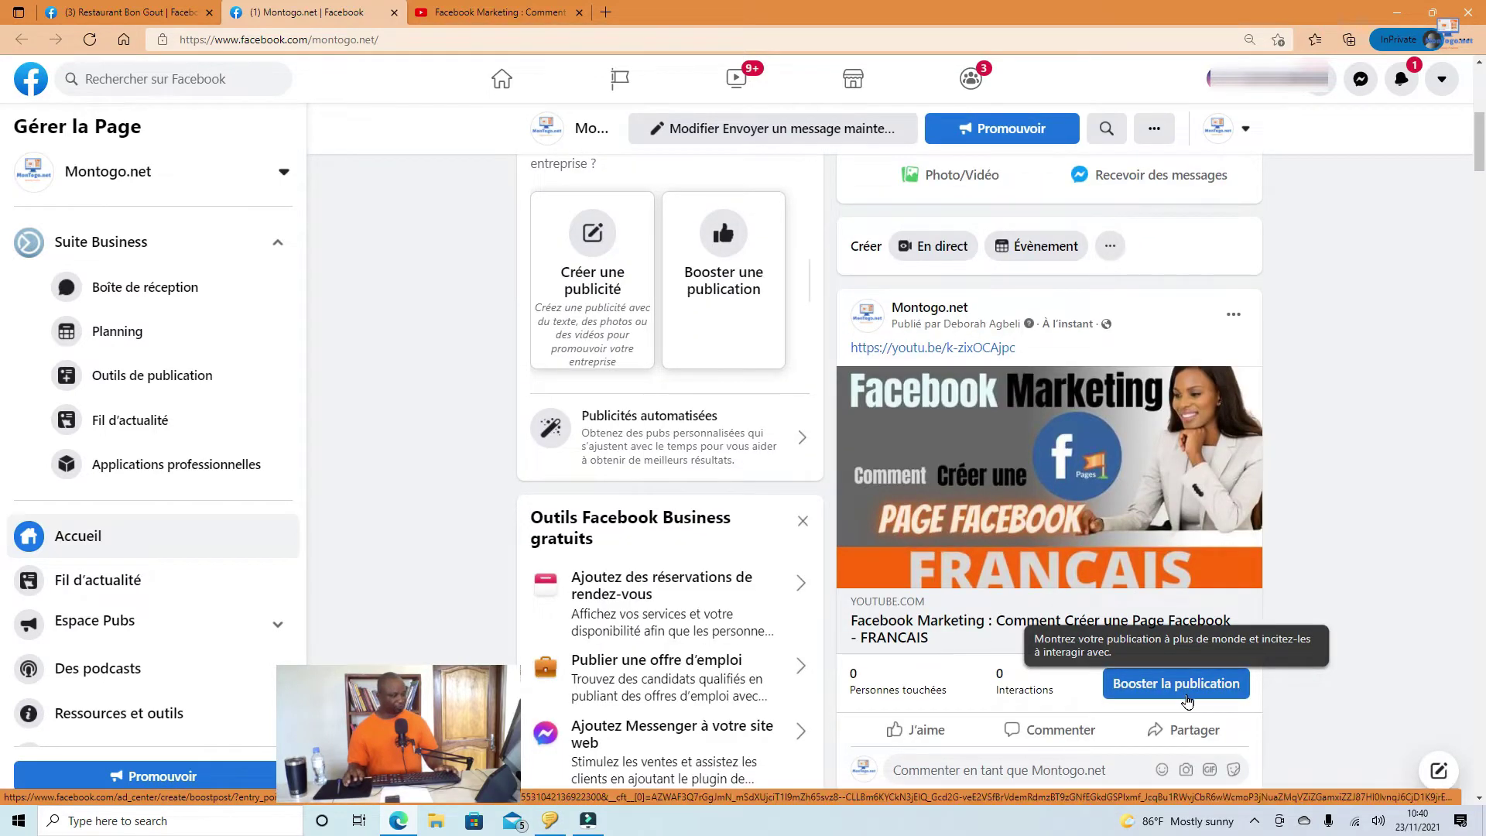
scroll(1308, 685, down, 1)
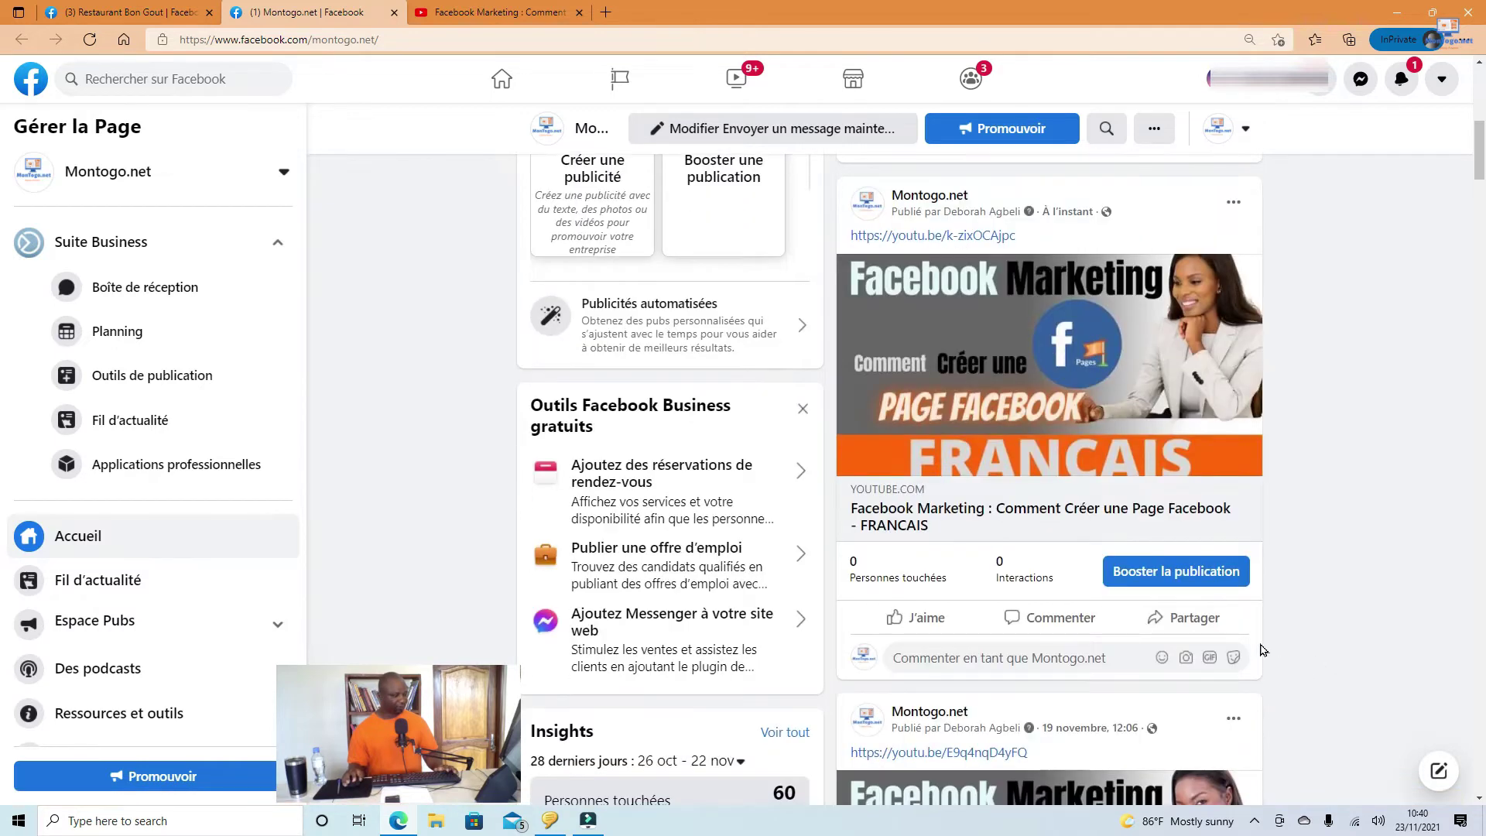
scroll(1308, 619, down, 1)
scroll(1239, 596, up, 1)
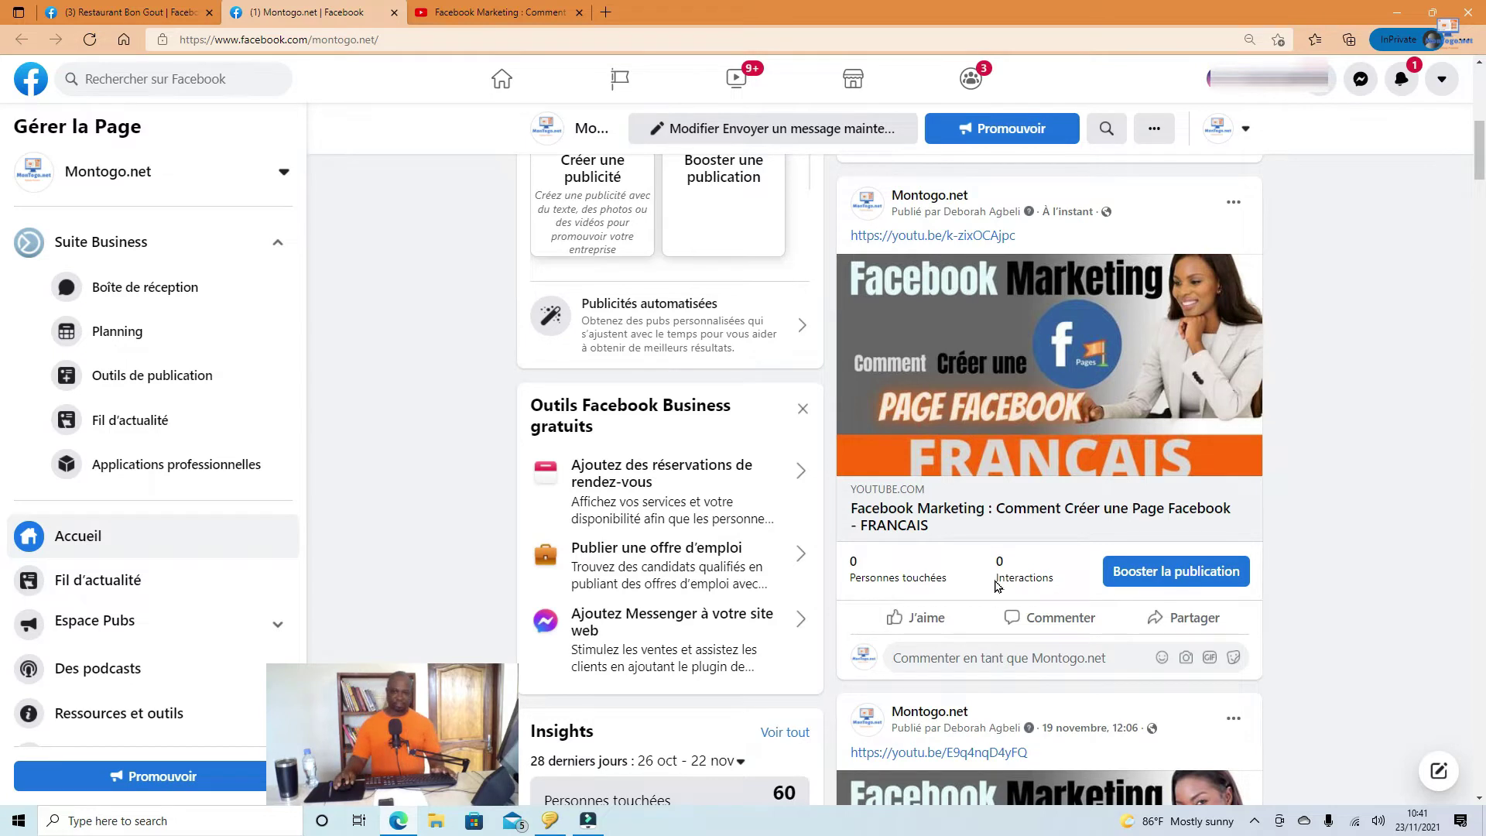
click(1205, 576)
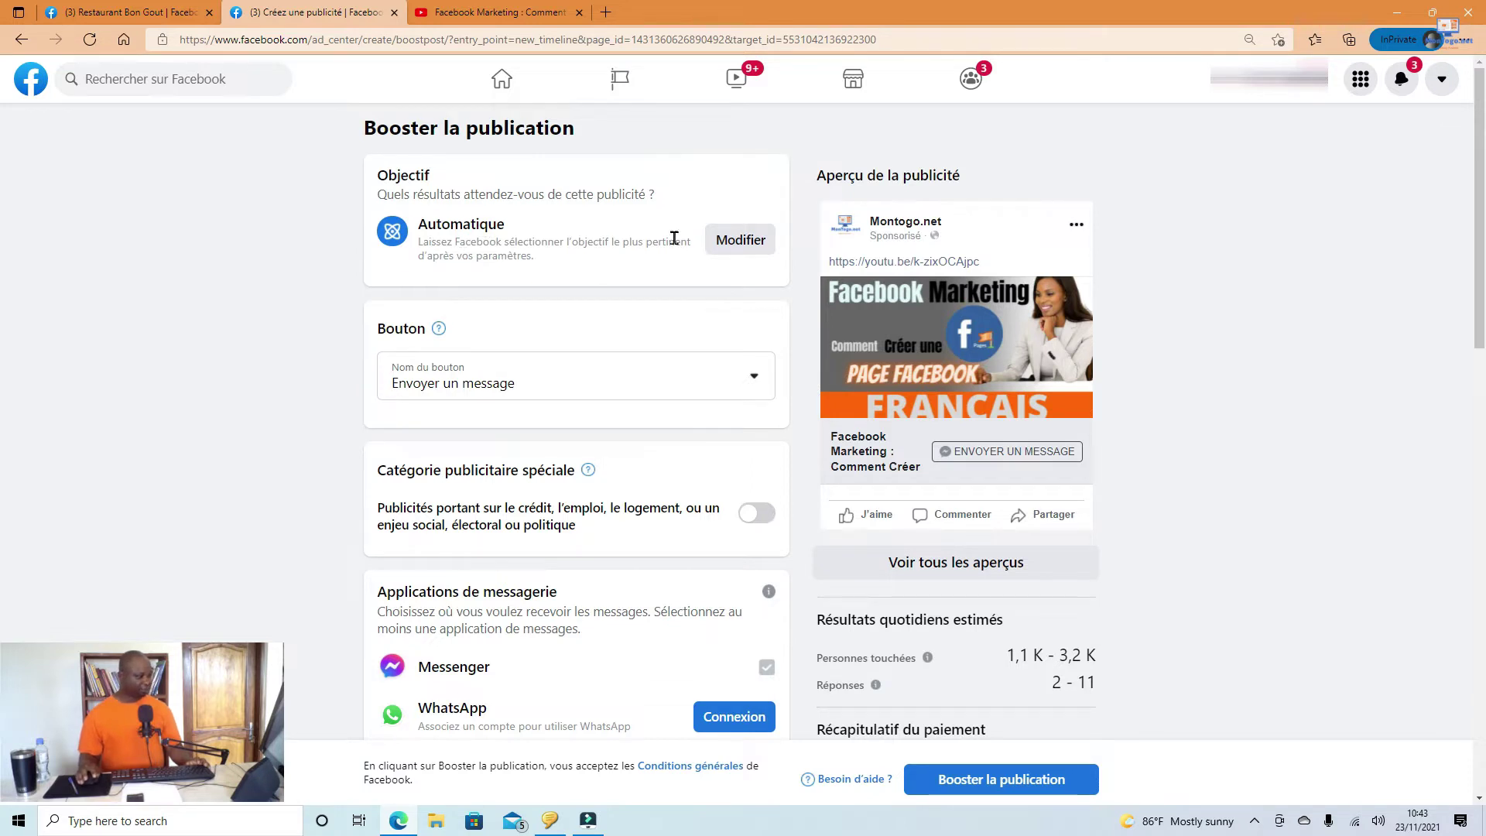
Step: Open the Objectif dialog to change the boost's Automatique objective
click(741, 242)
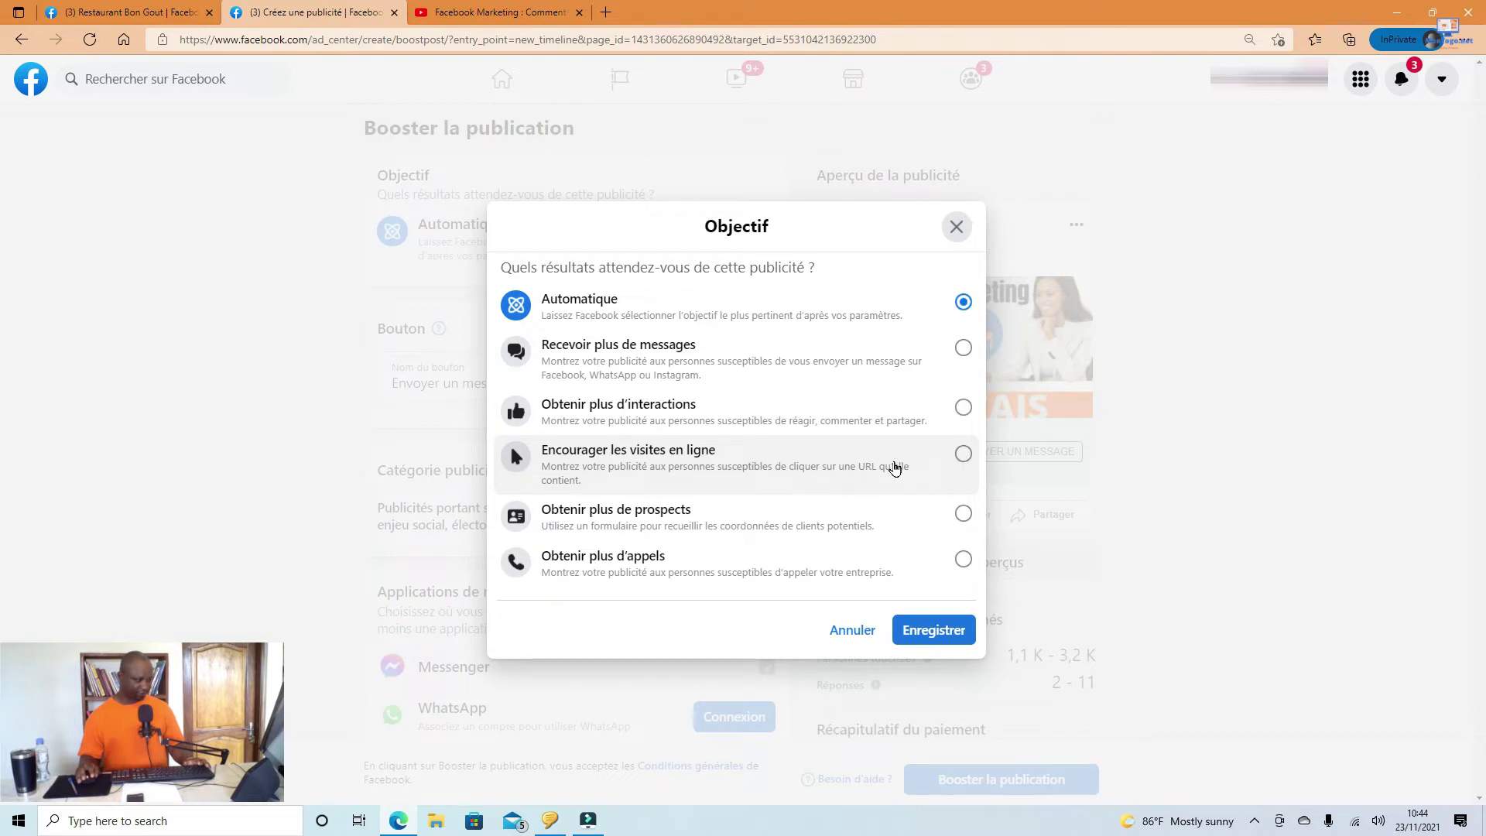
Step: Save the objective Encourager les visites en ligne and set the button name to En savoir plus
click(963, 454)
click(931, 632)
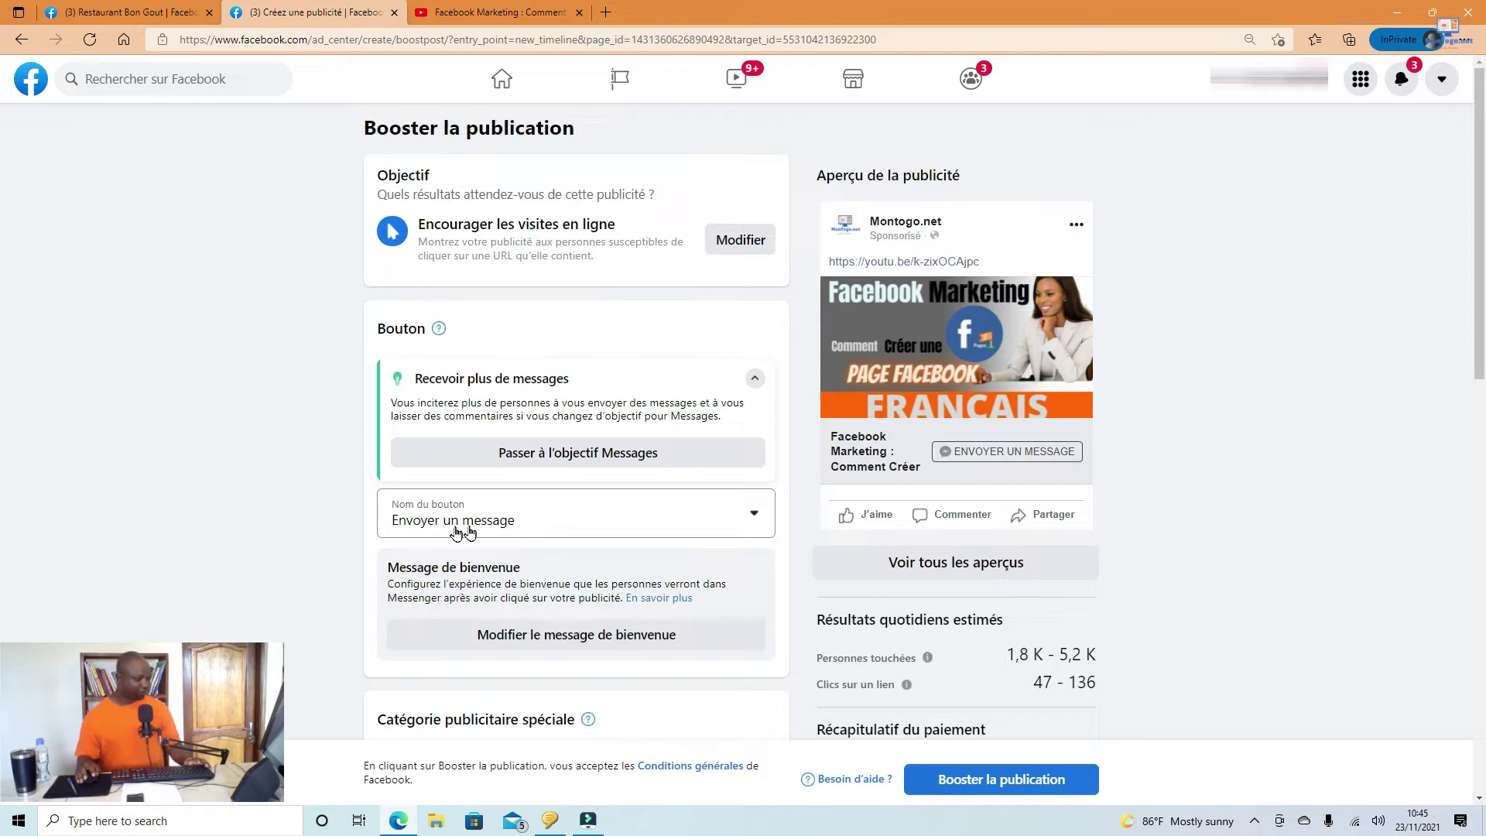
click(500, 534)
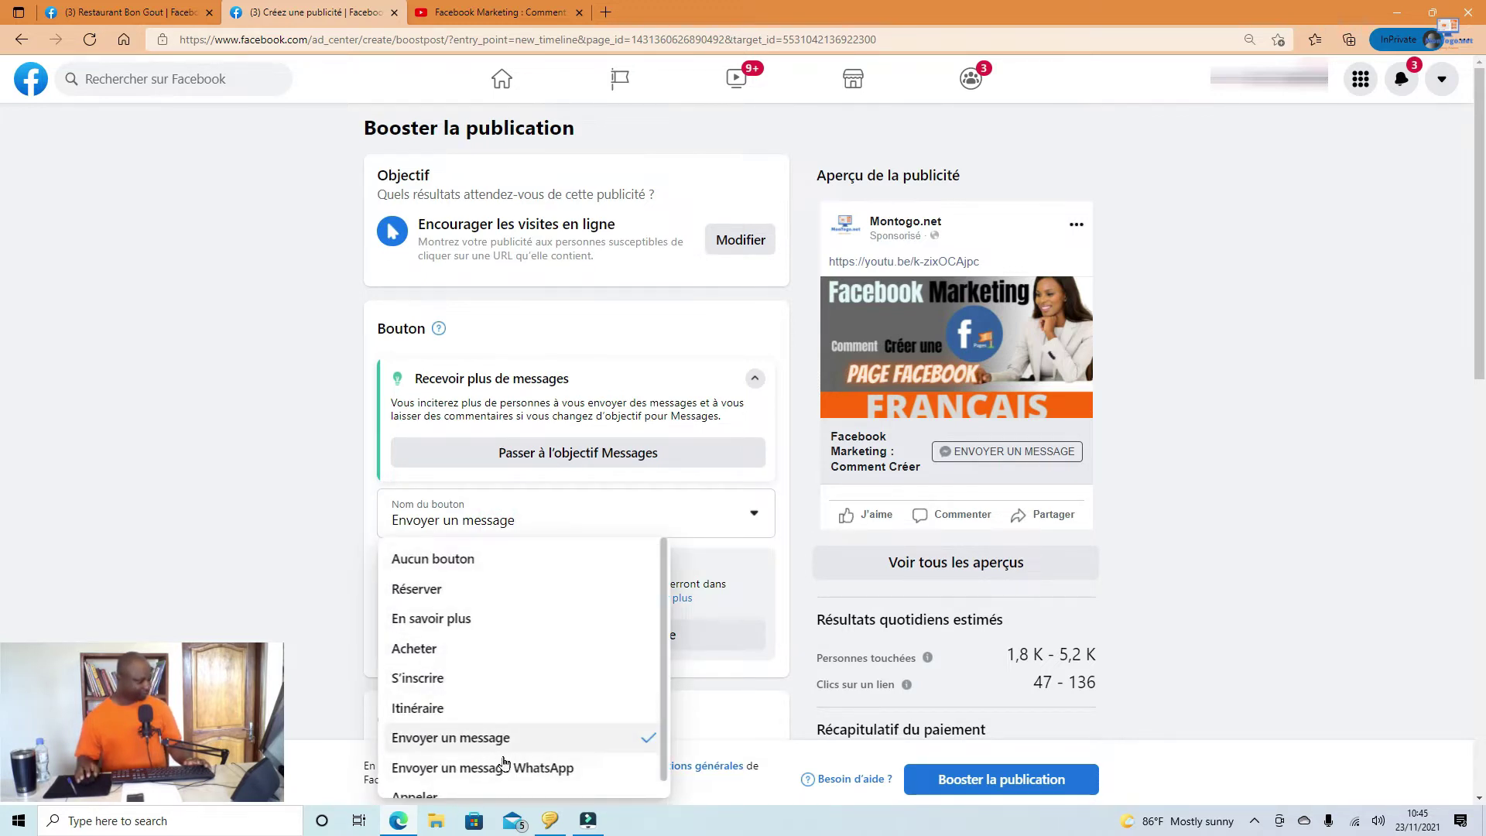
scroll(480, 766, down, 1)
scroll(492, 765, up, 1)
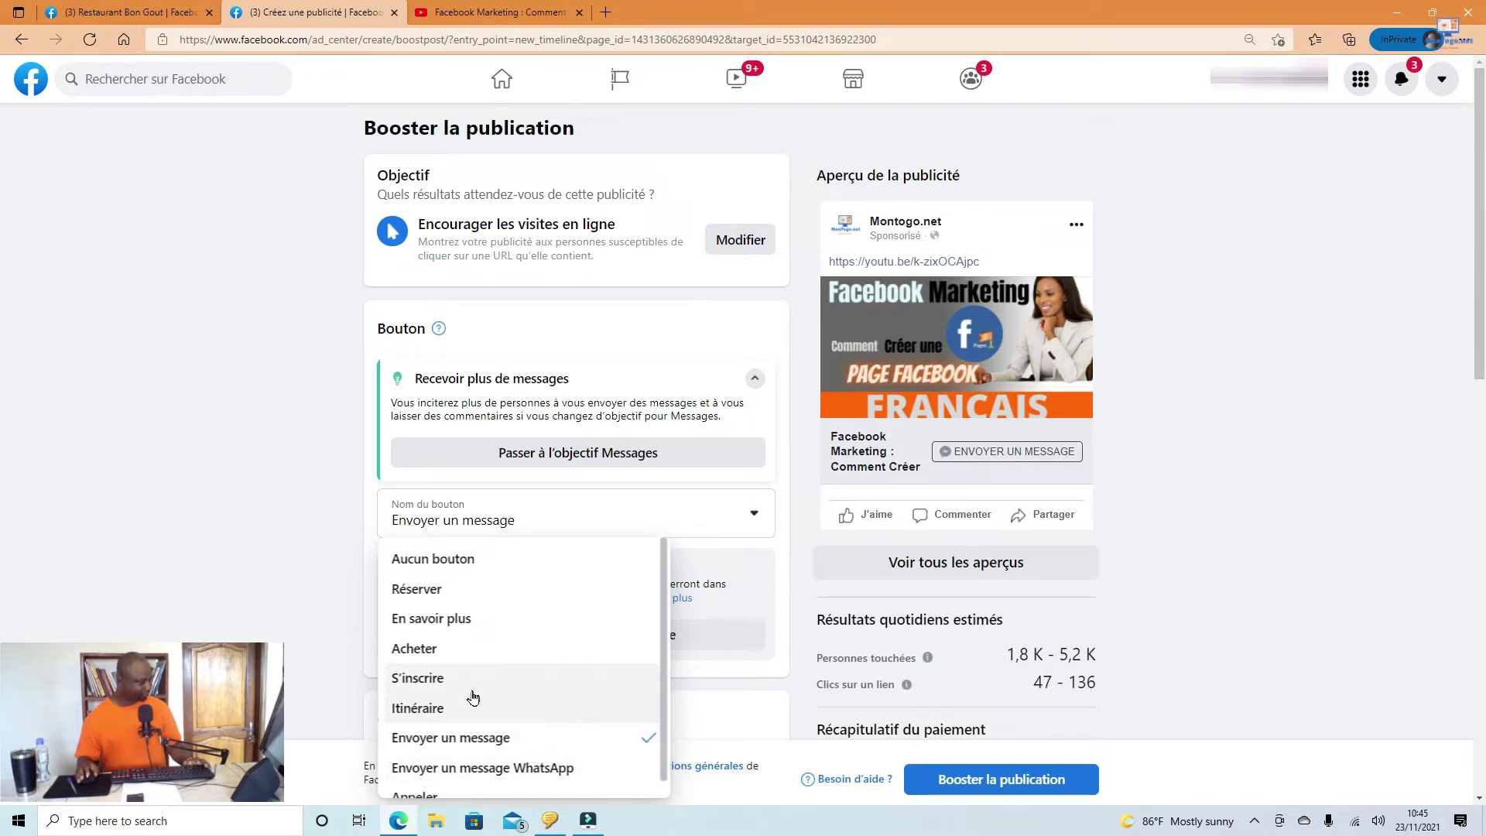
click(440, 627)
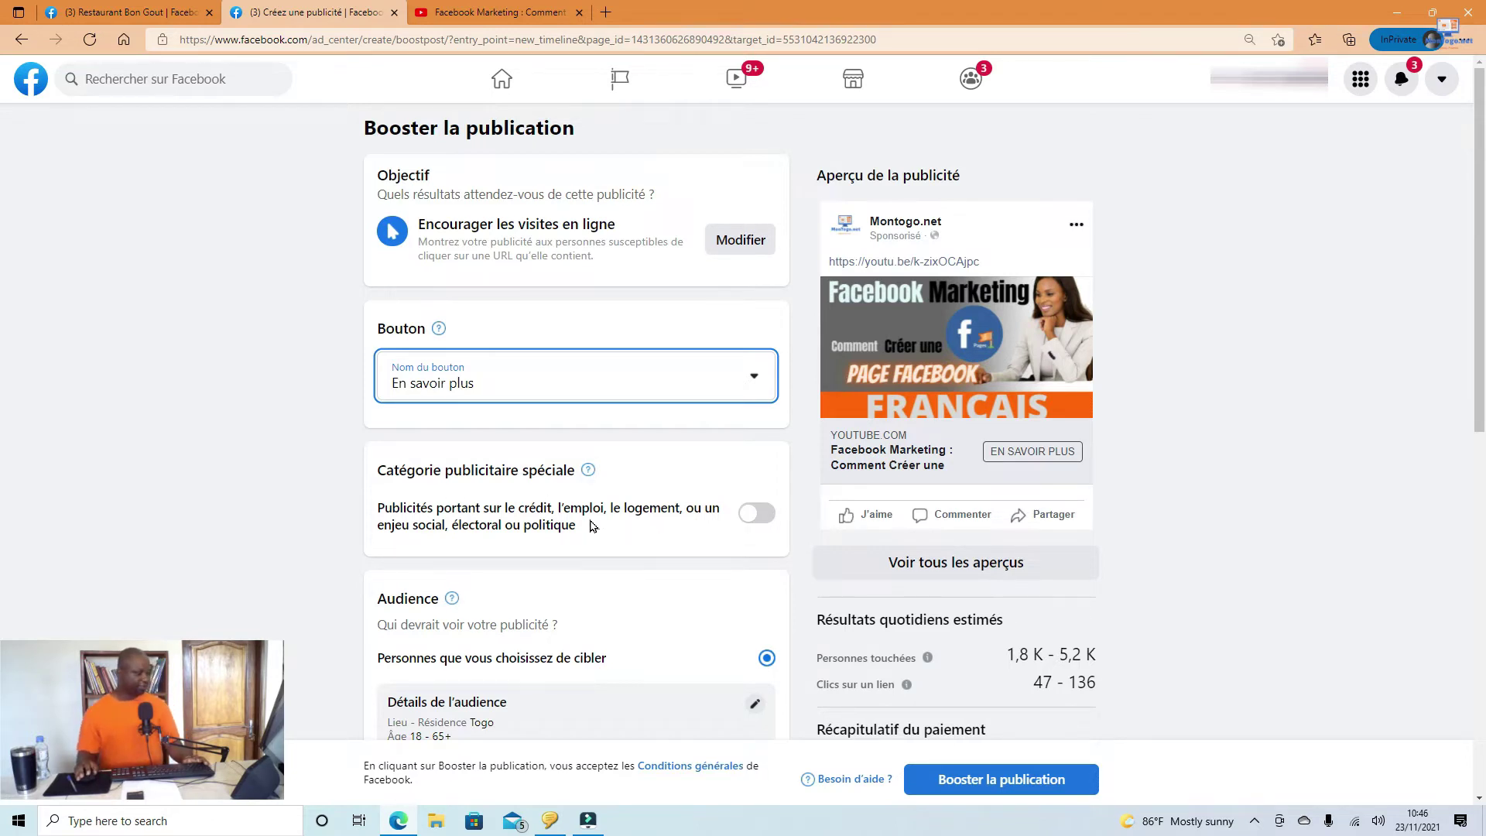
scroll(592, 527, down, 2)
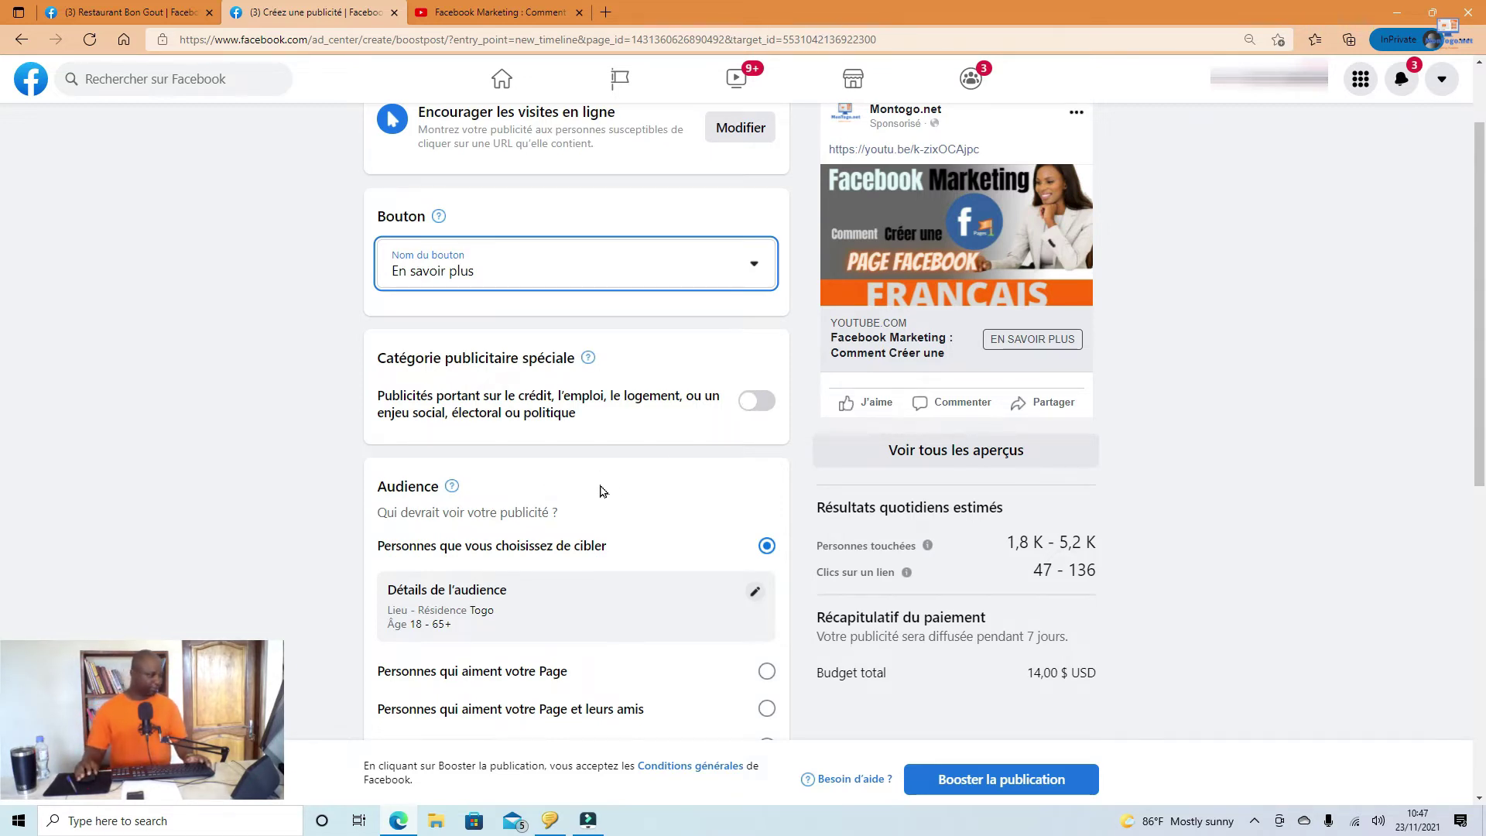
scroll(596, 483, down, 2)
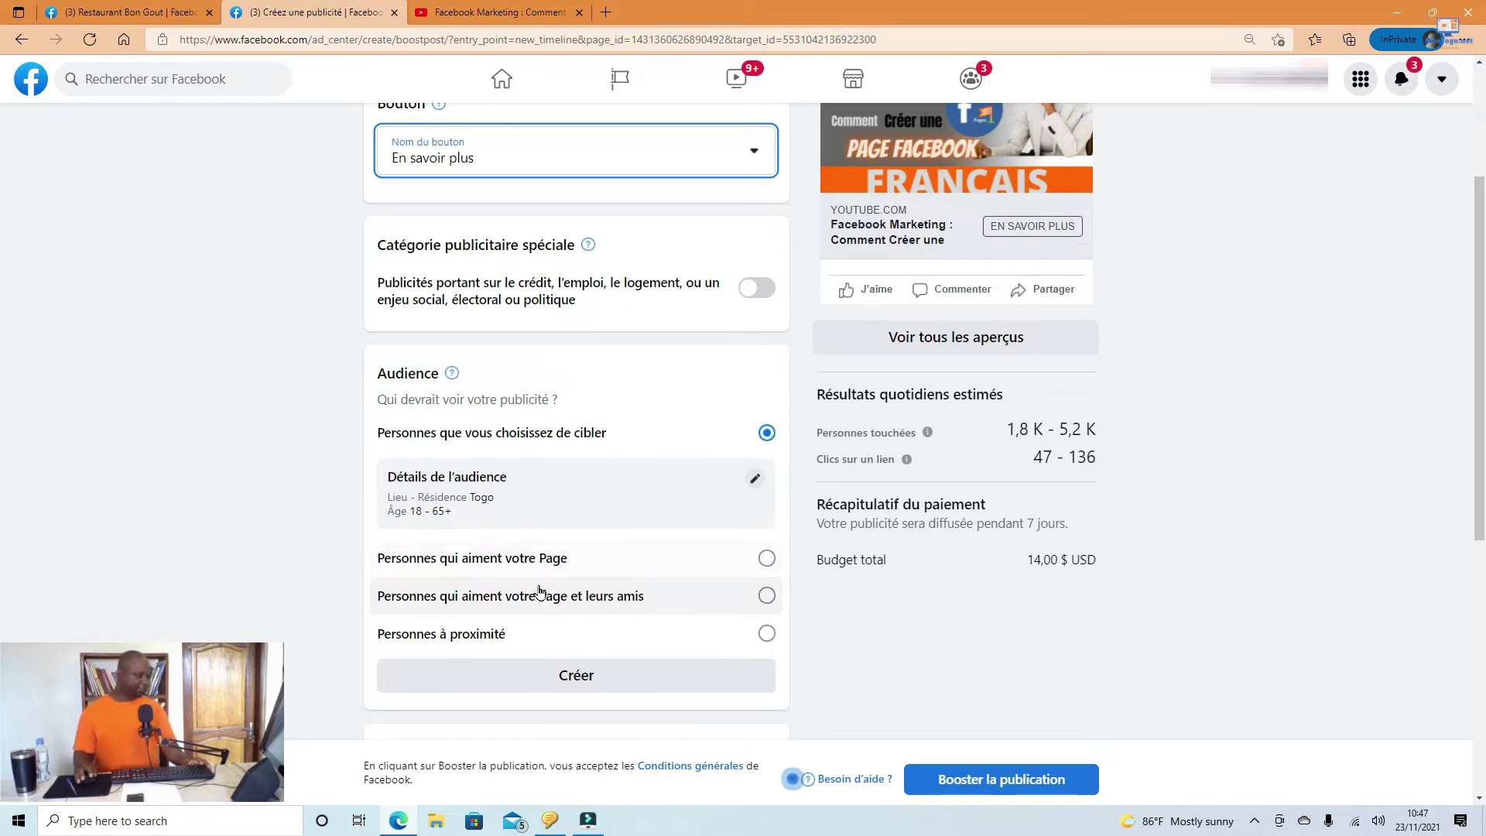
Step: Edit the audience: lower the minimum age to 13 and remove the 'Togo + 25 km' location
click(754, 479)
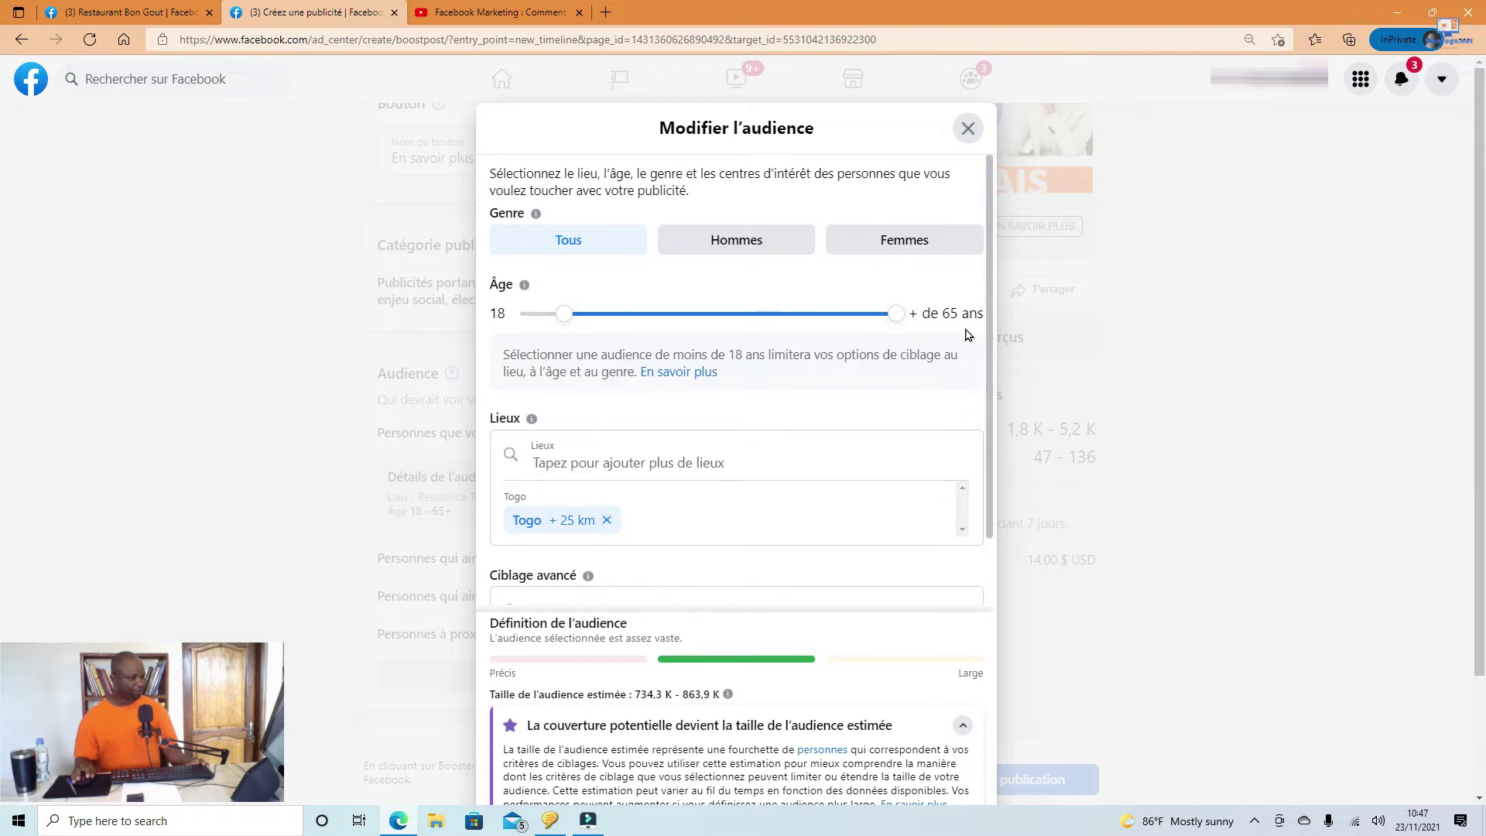
drag(566, 324, 525, 314)
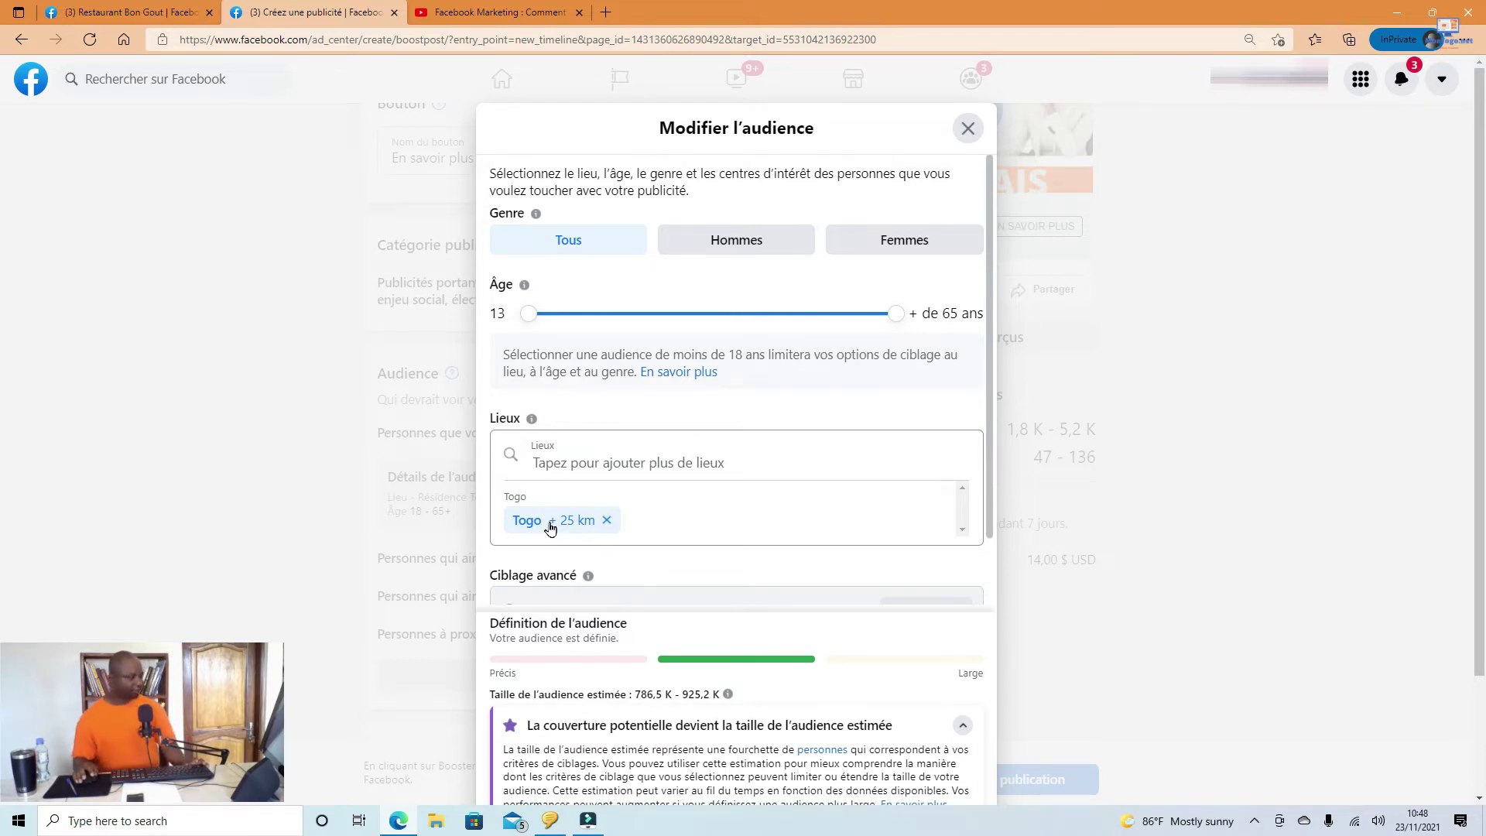
click(607, 521)
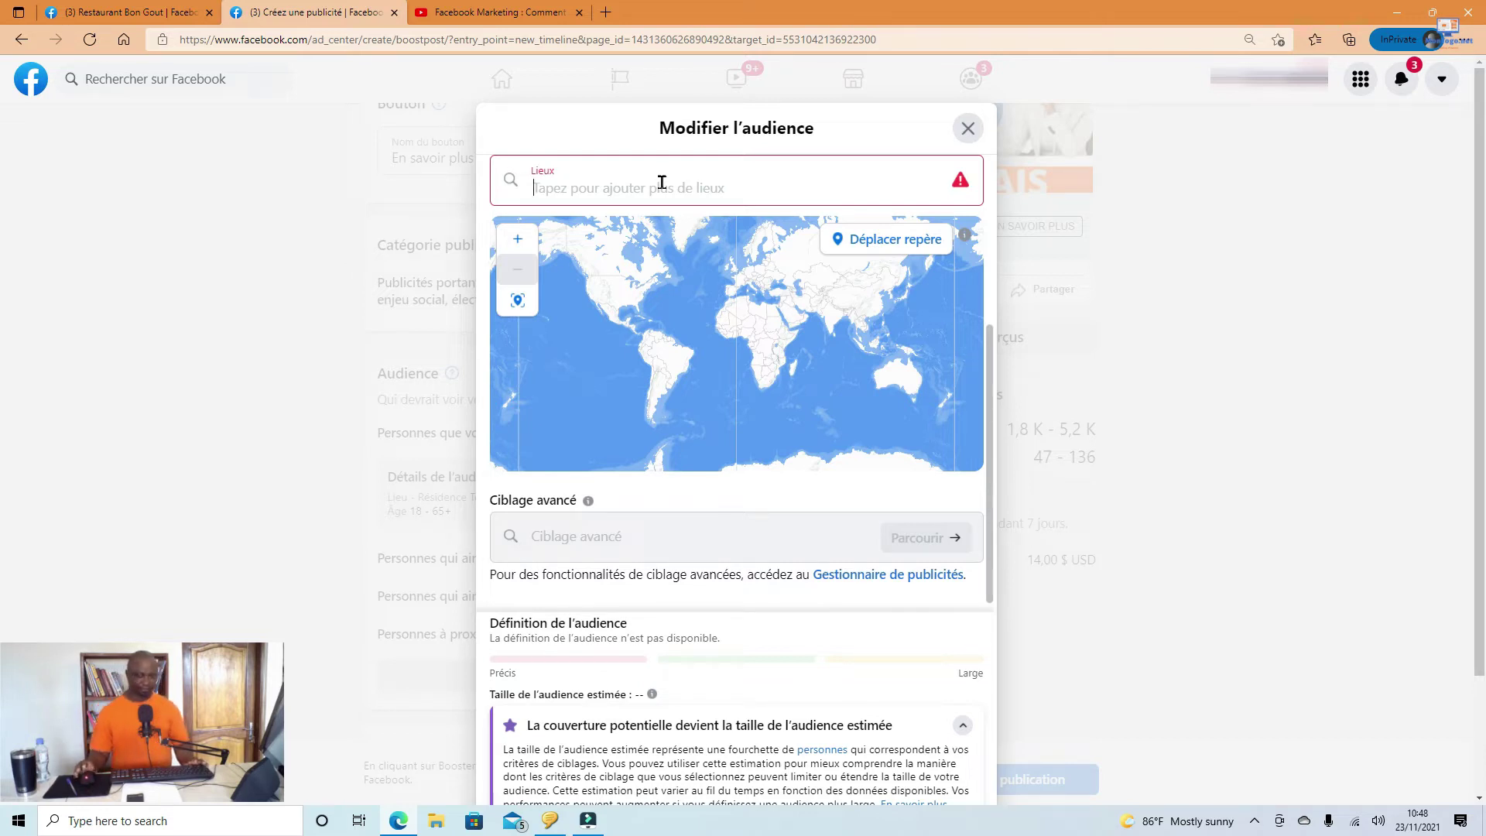
Step: Add Lomé, Maritime Region, Togo with a 40 km radius as a target location
text(Lome)
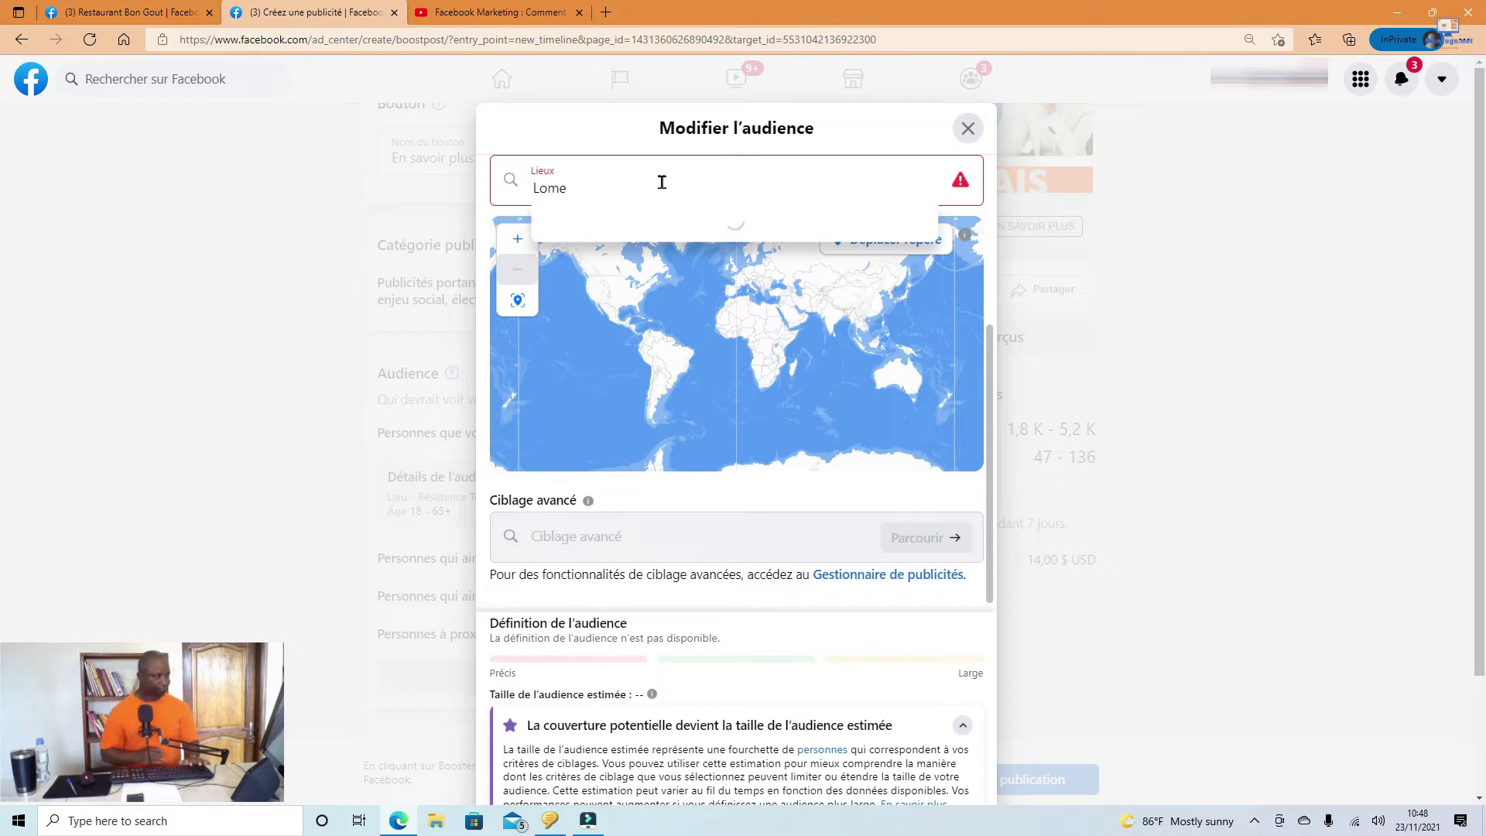
text(,)
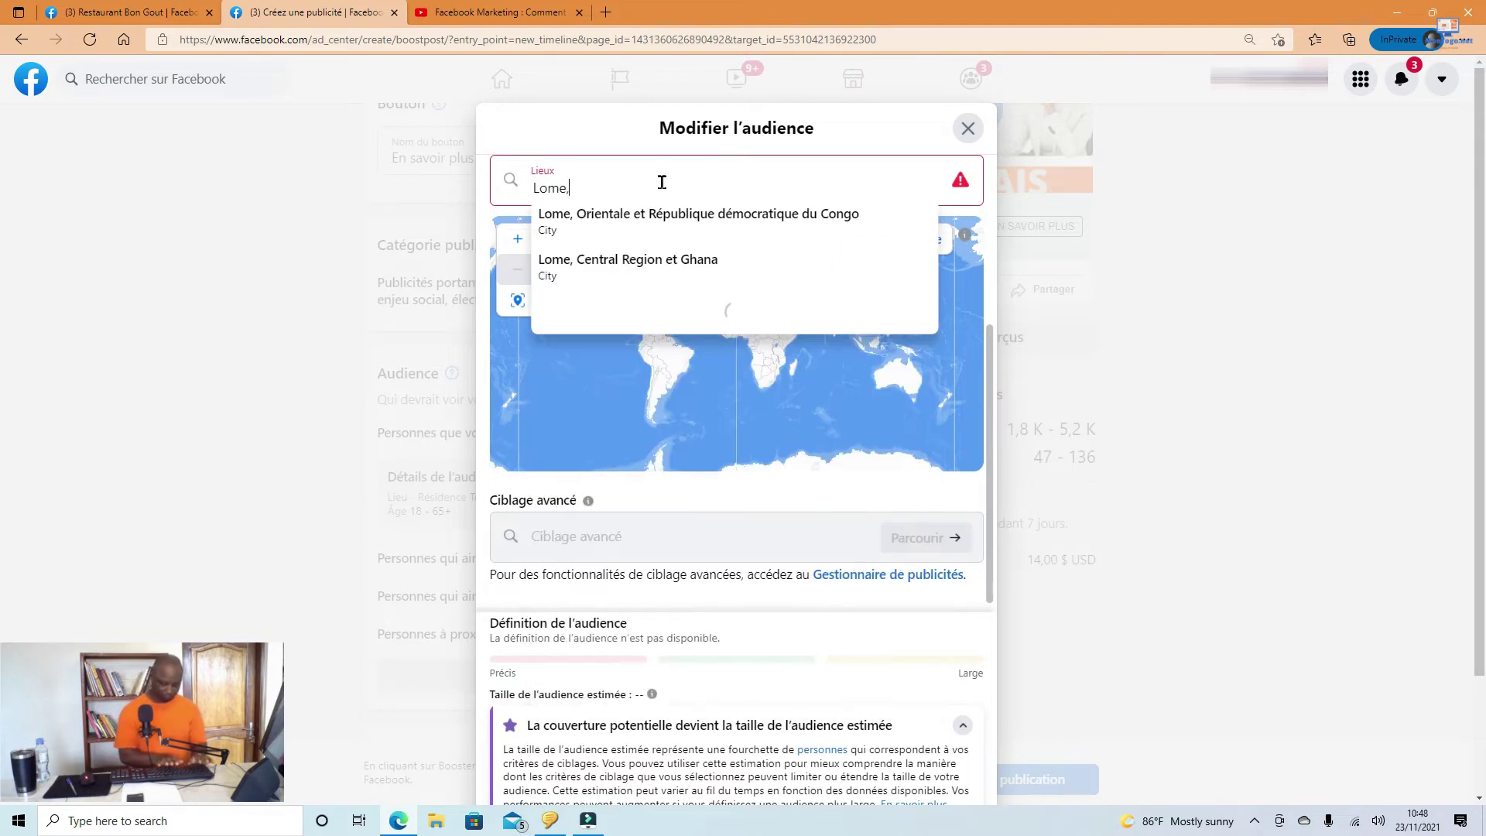
text(Togo)
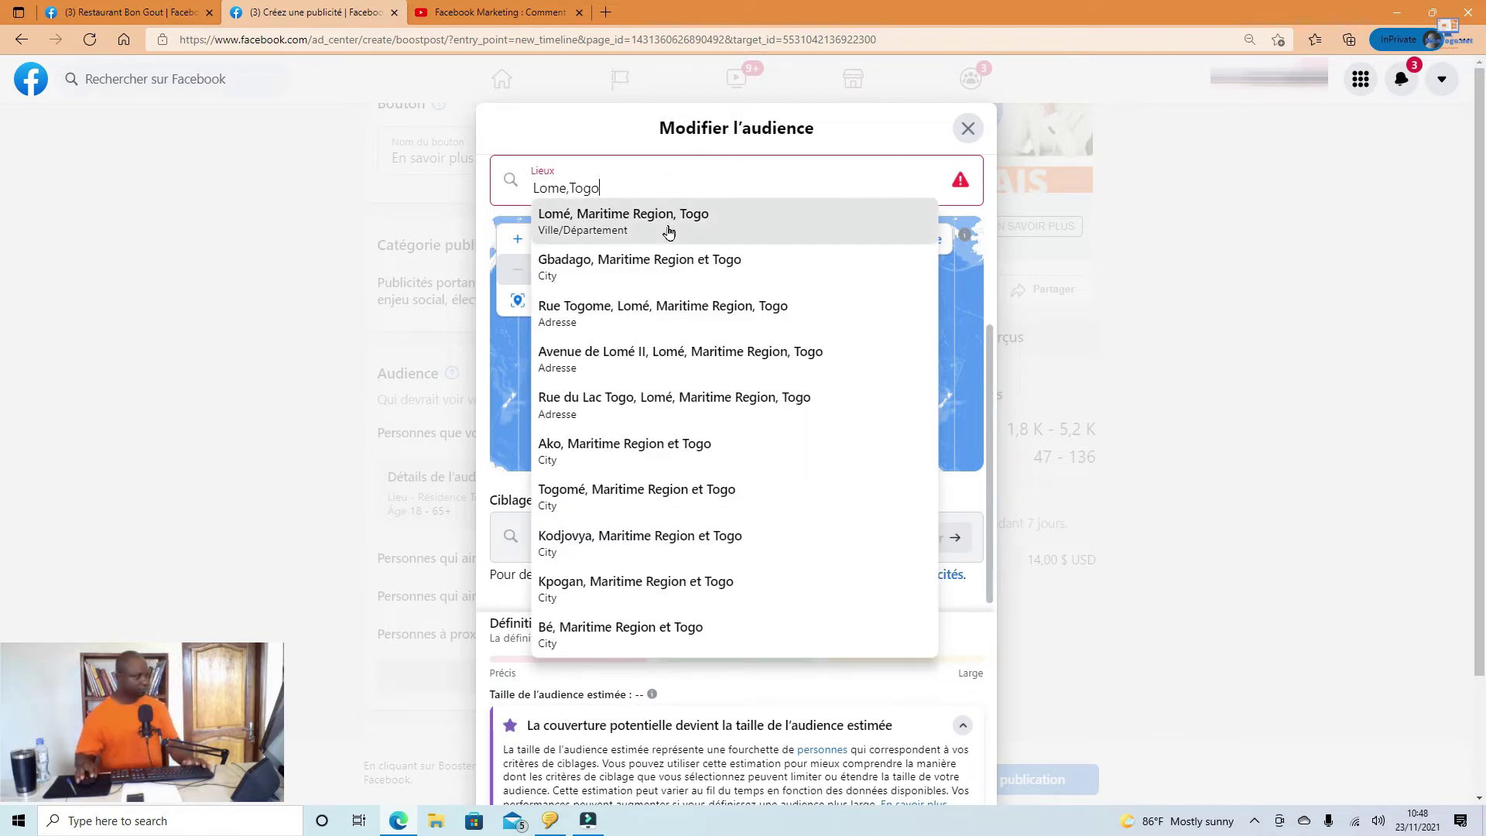
click(667, 229)
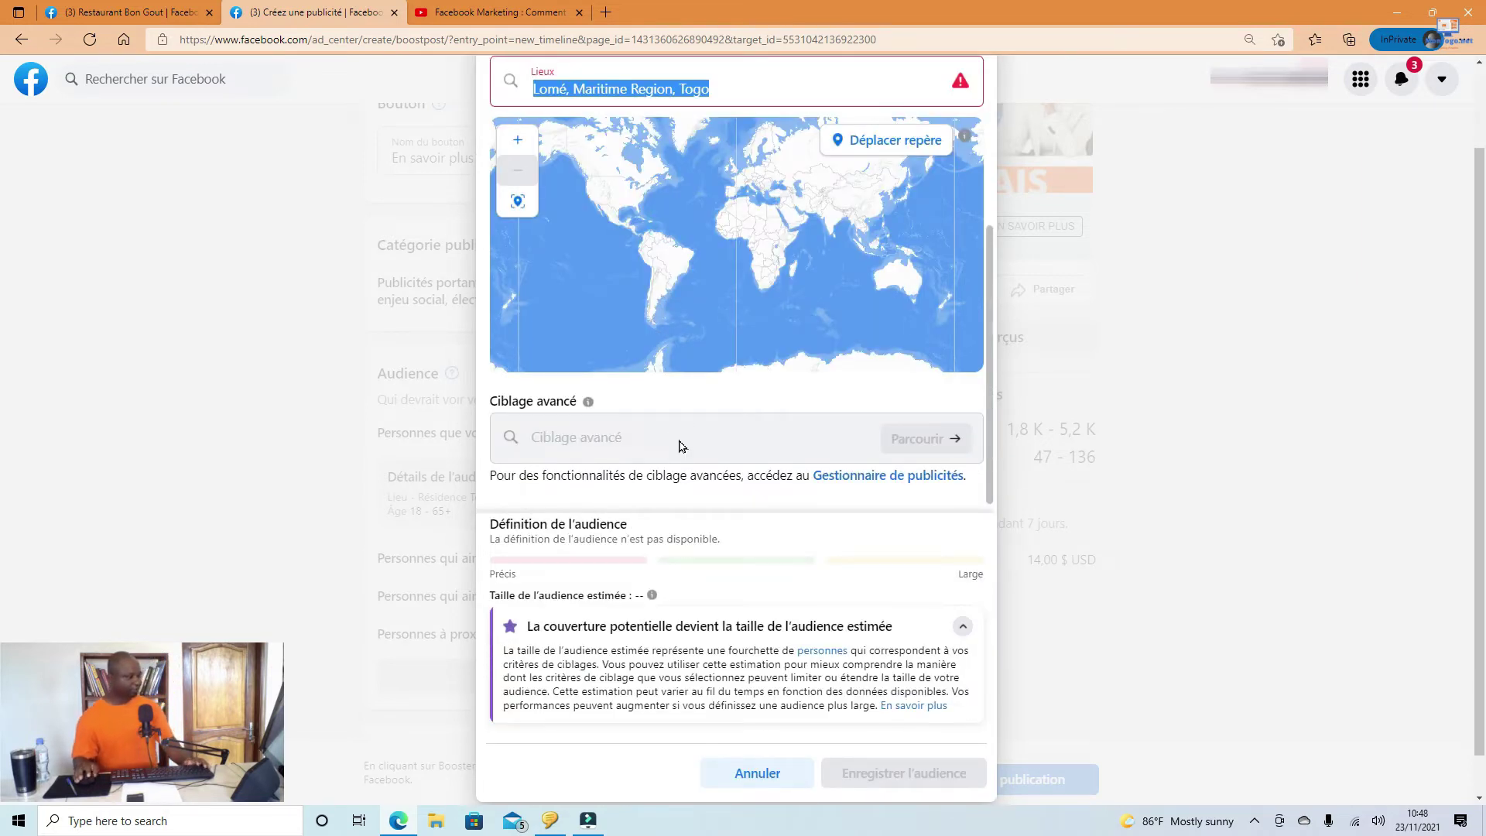
click(808, 85)
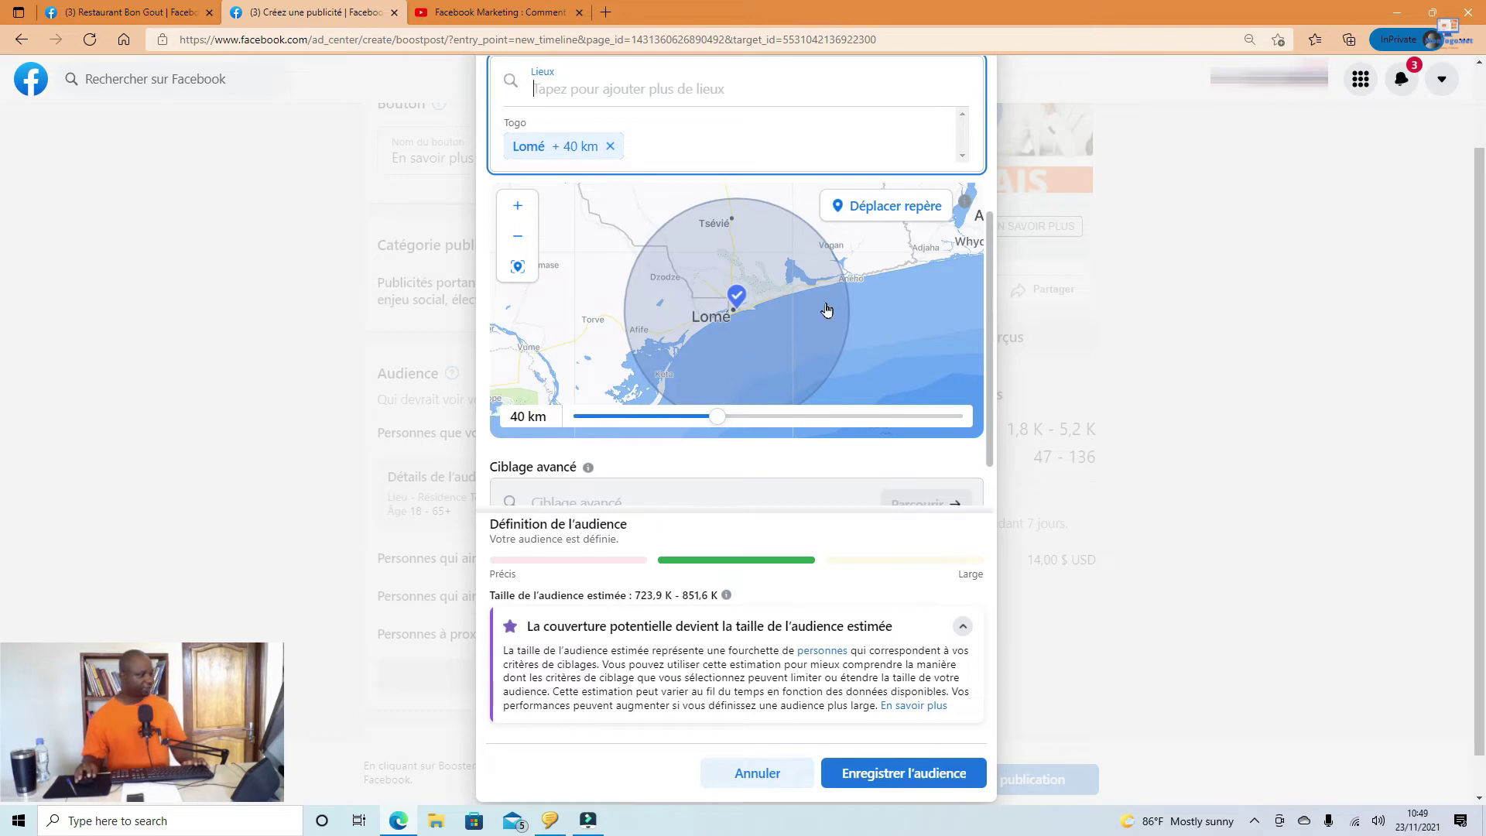
click(662, 142)
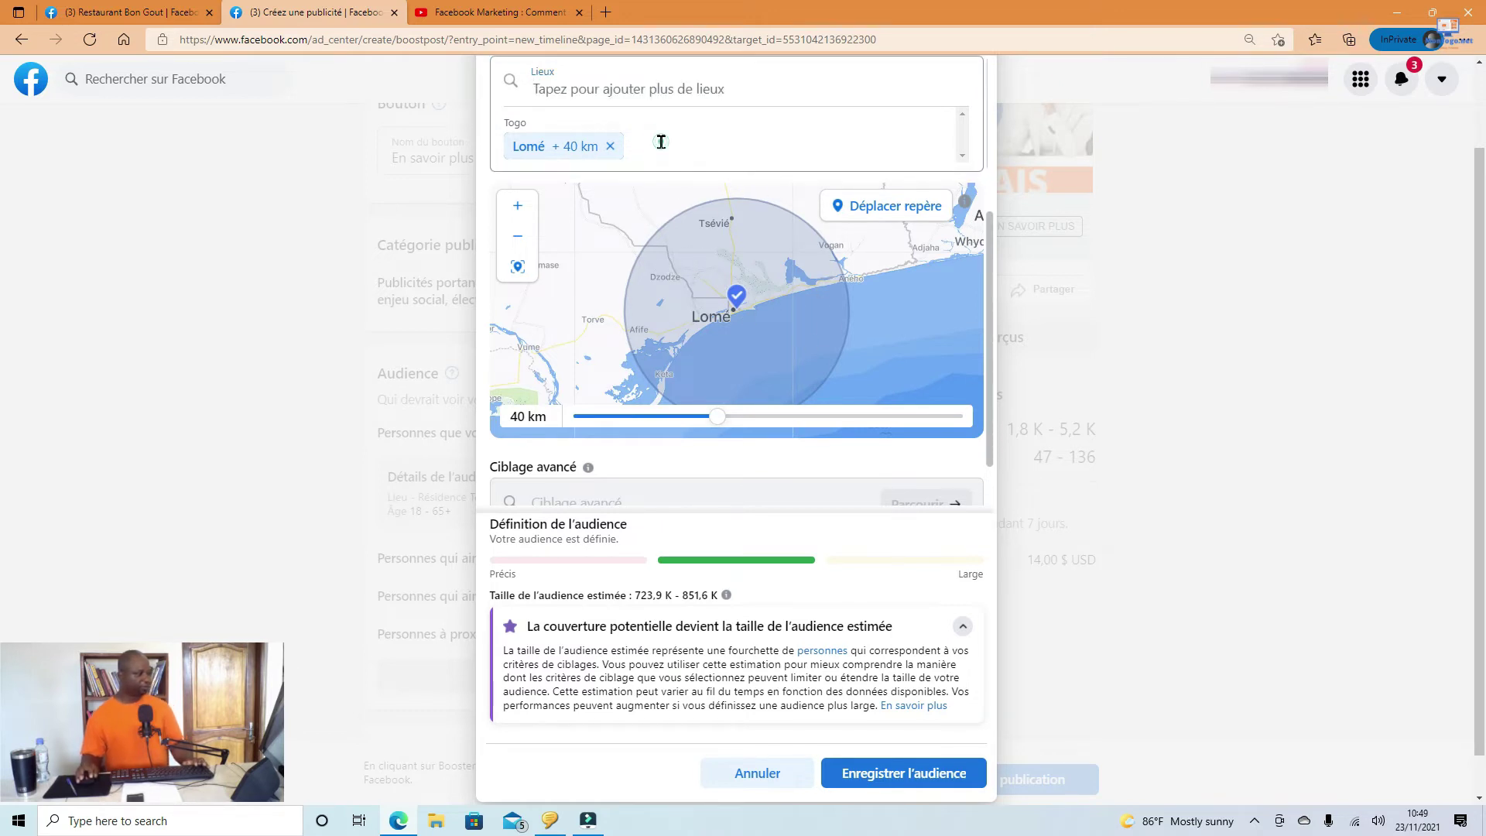
click(623, 84)
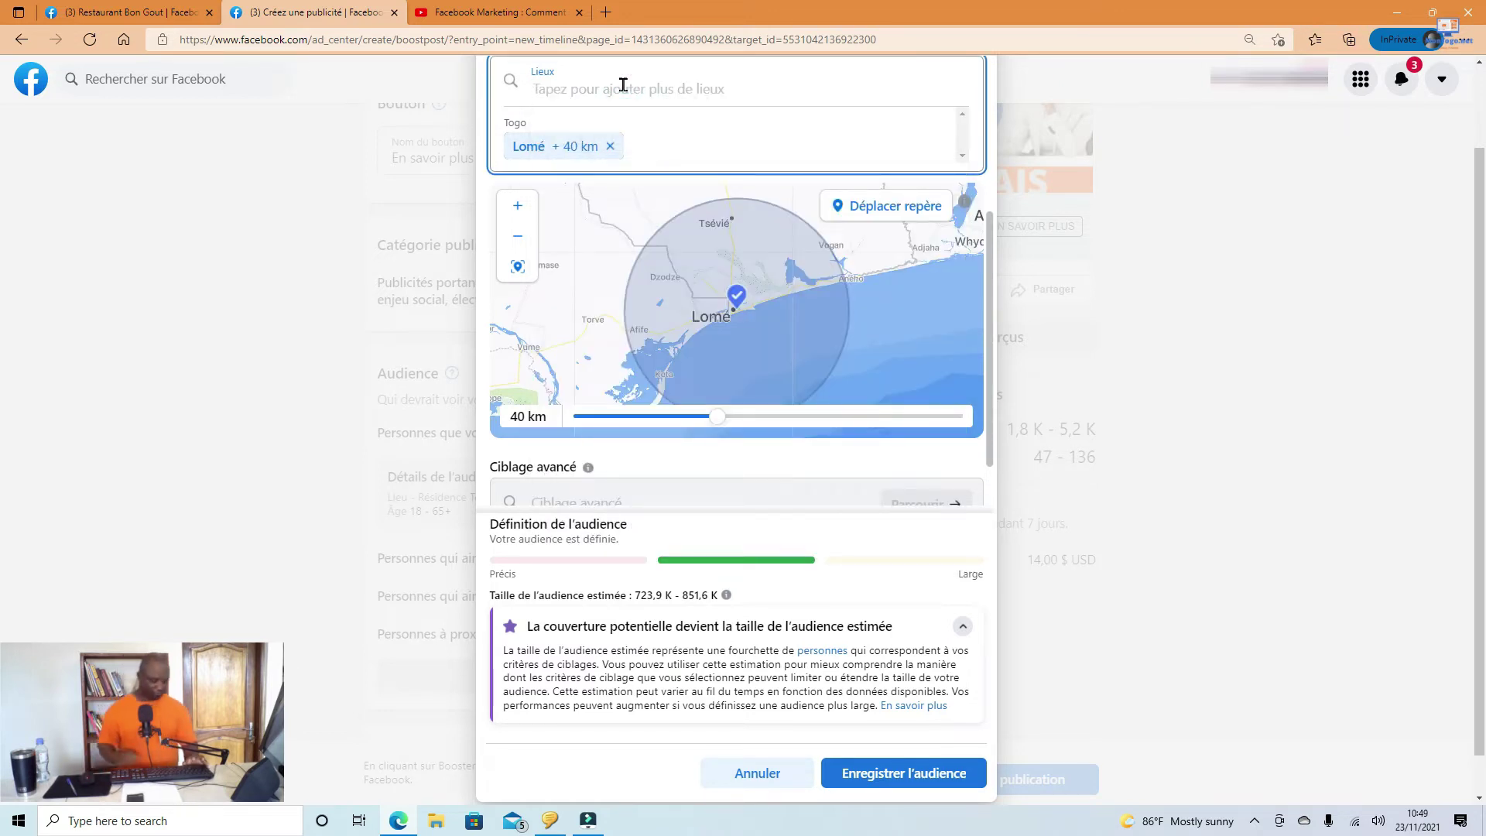
Step: Add Kpalimé (Plateaux Region) and Dapaong (Savanes Region) as further Togo target locations
text(Kpalime)
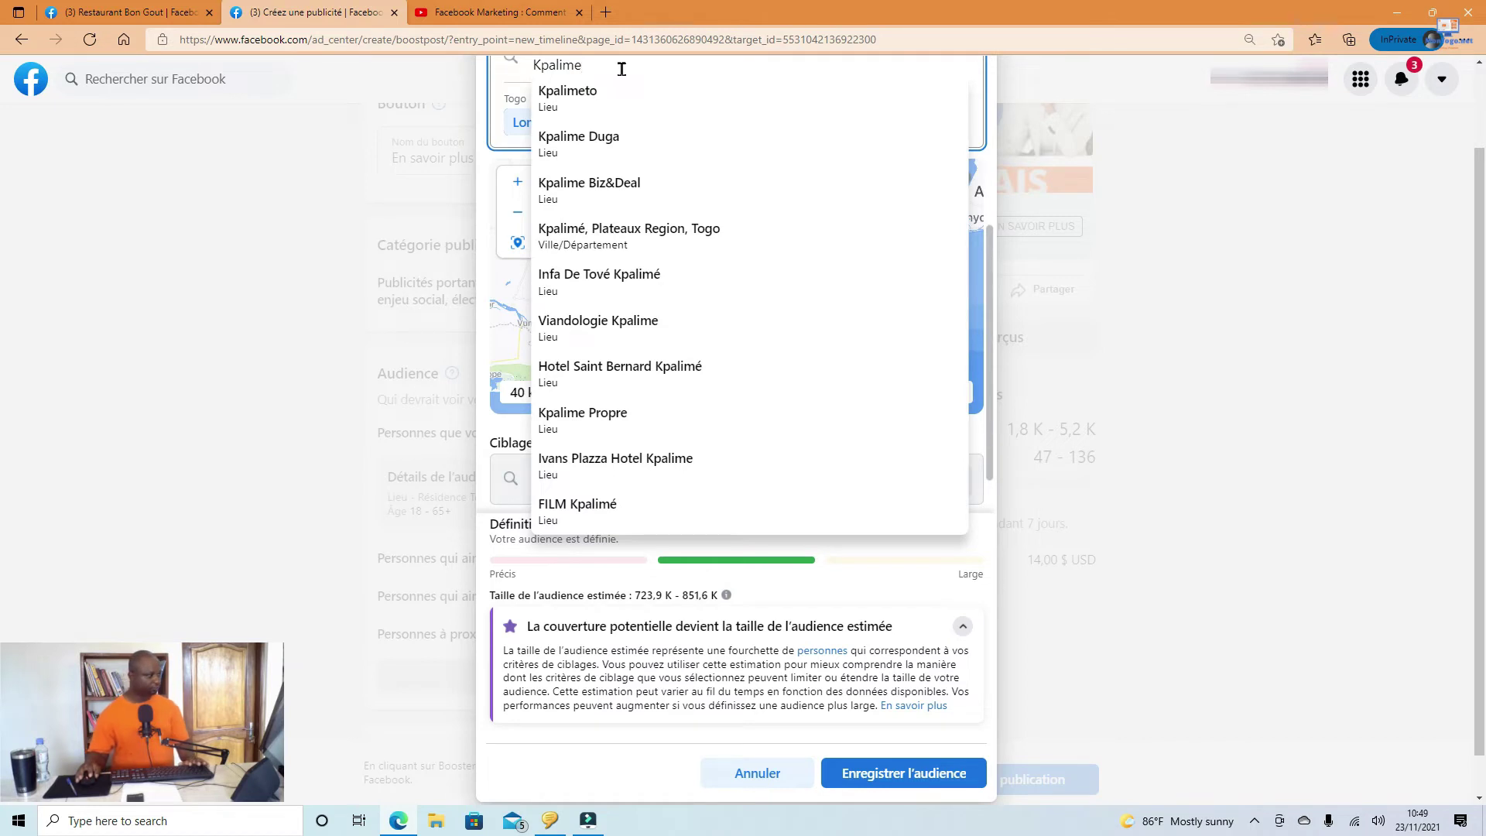
click(620, 223)
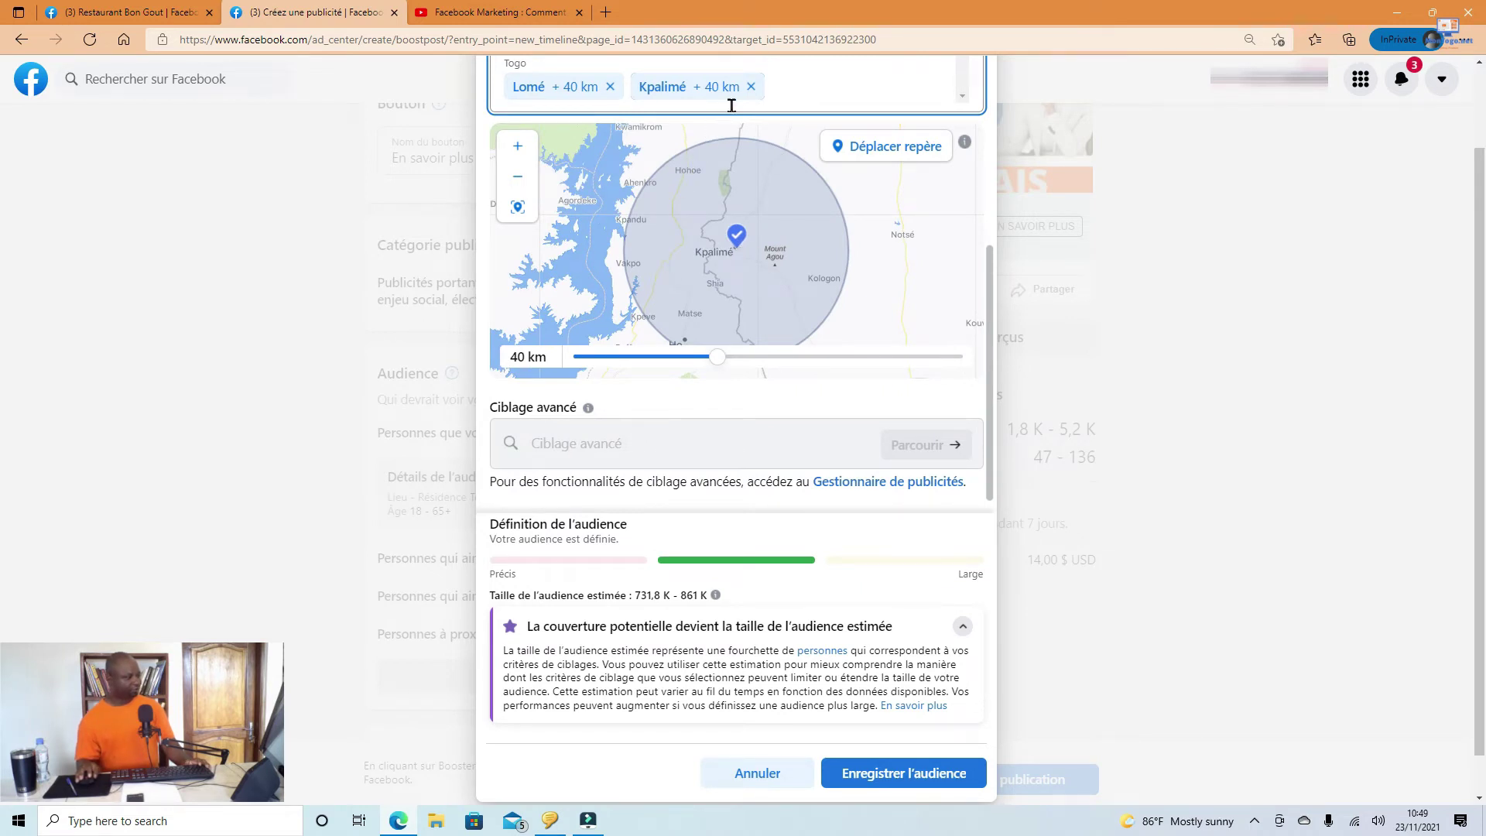
click(807, 90)
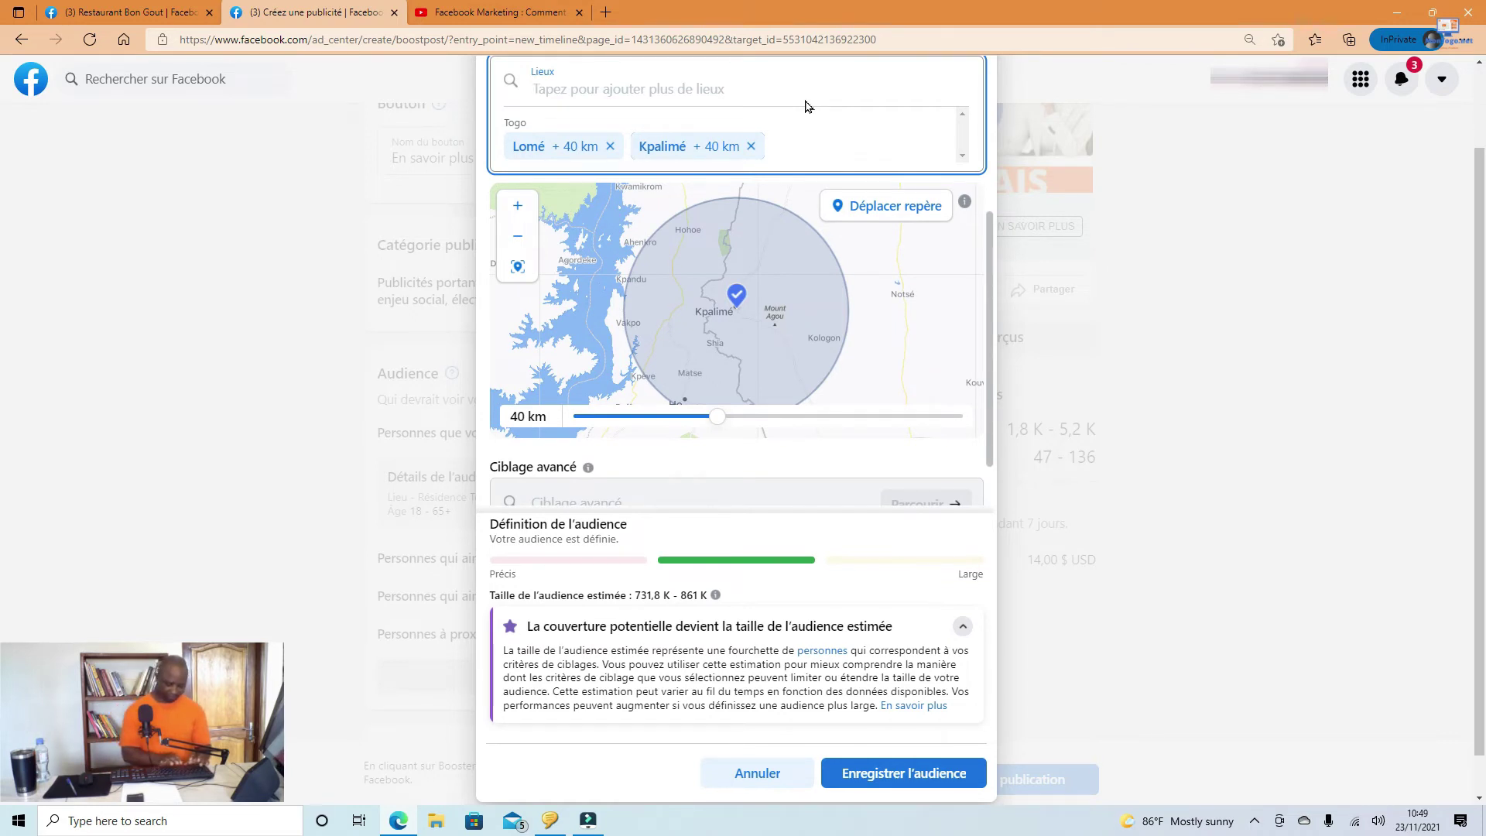
text(Dapa)
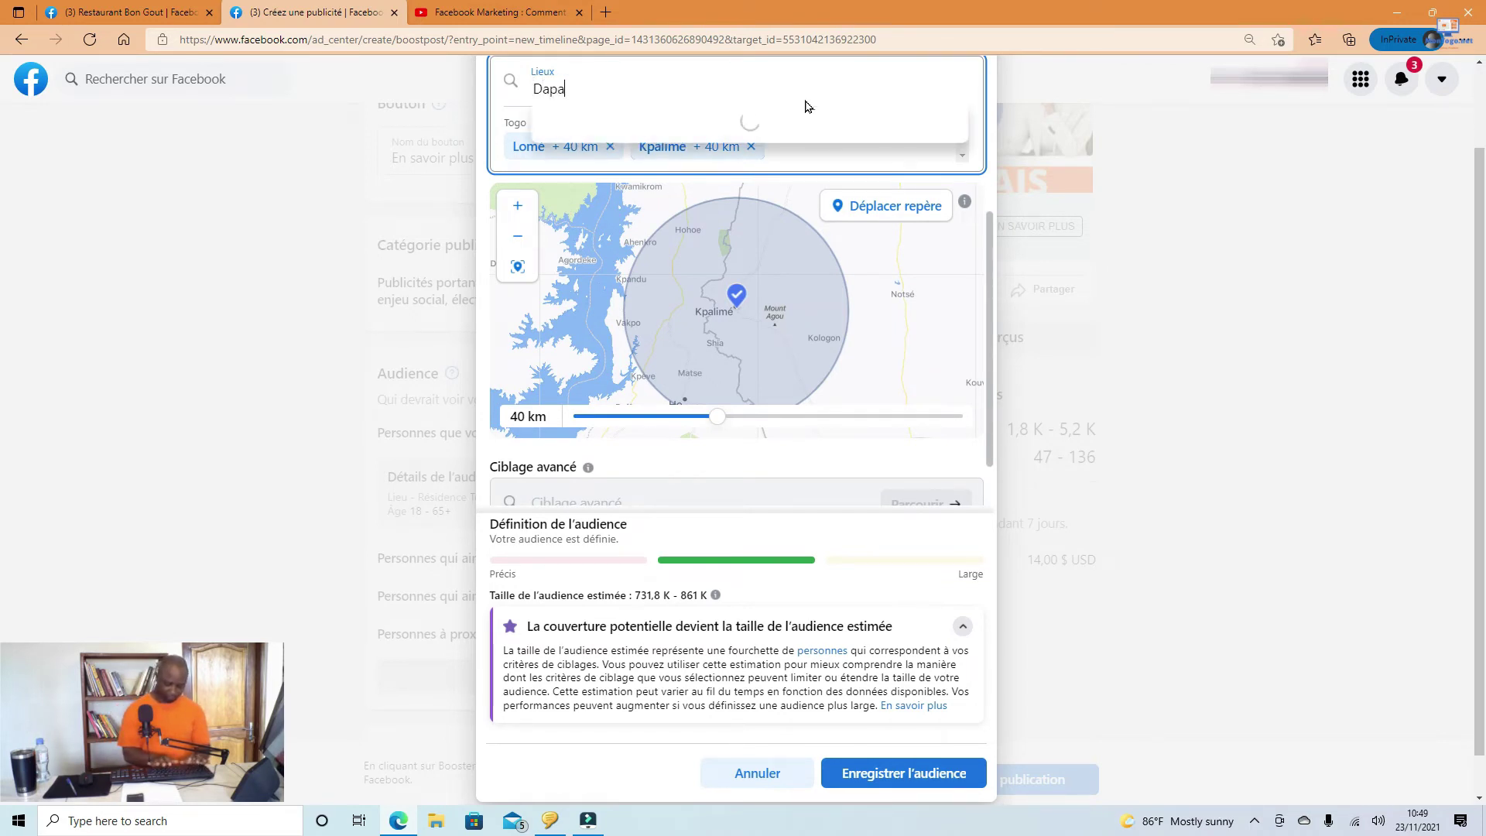
text(ong)
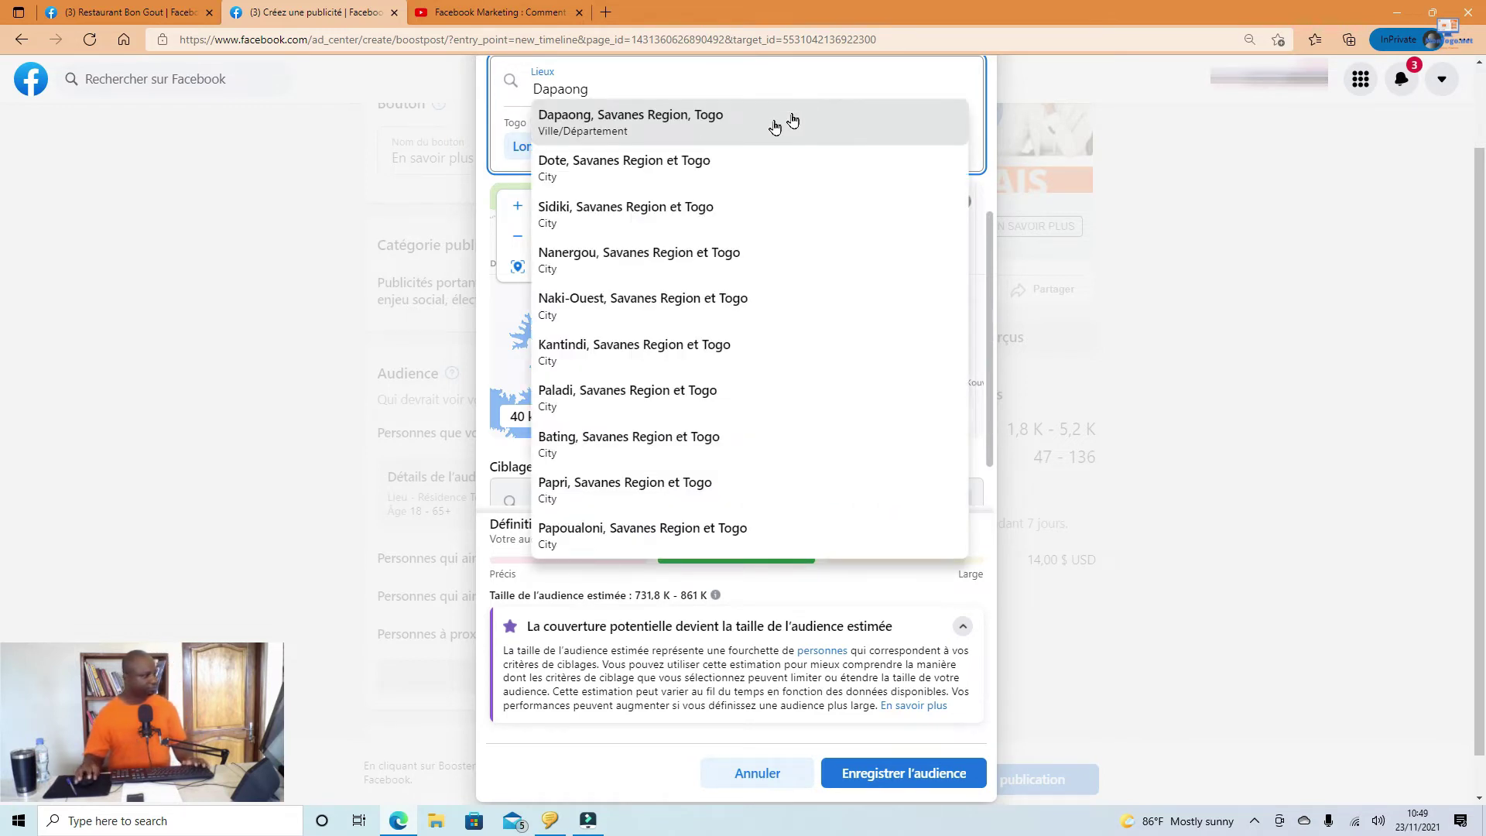
click(681, 120)
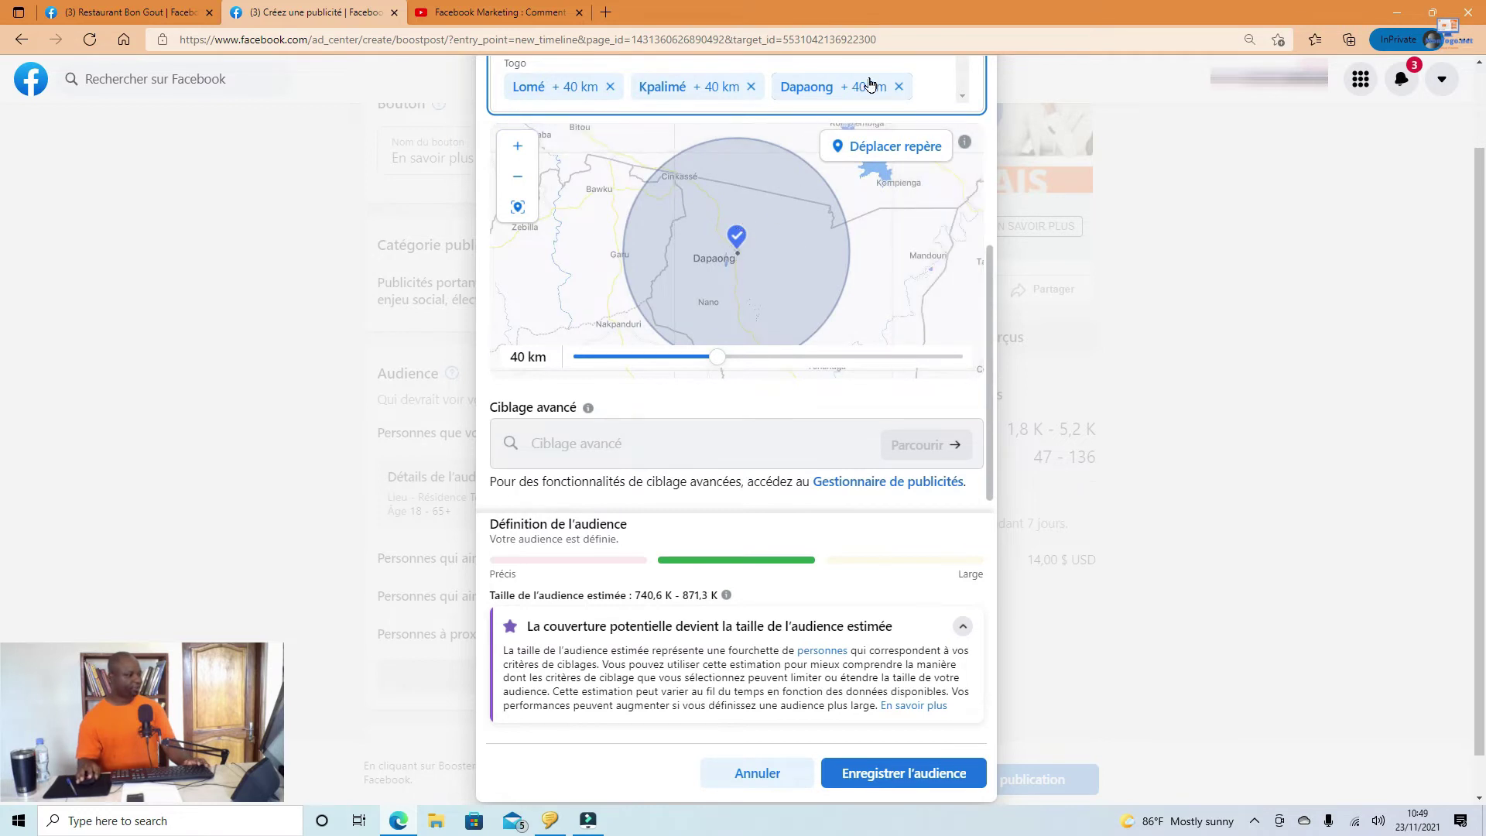
click(941, 75)
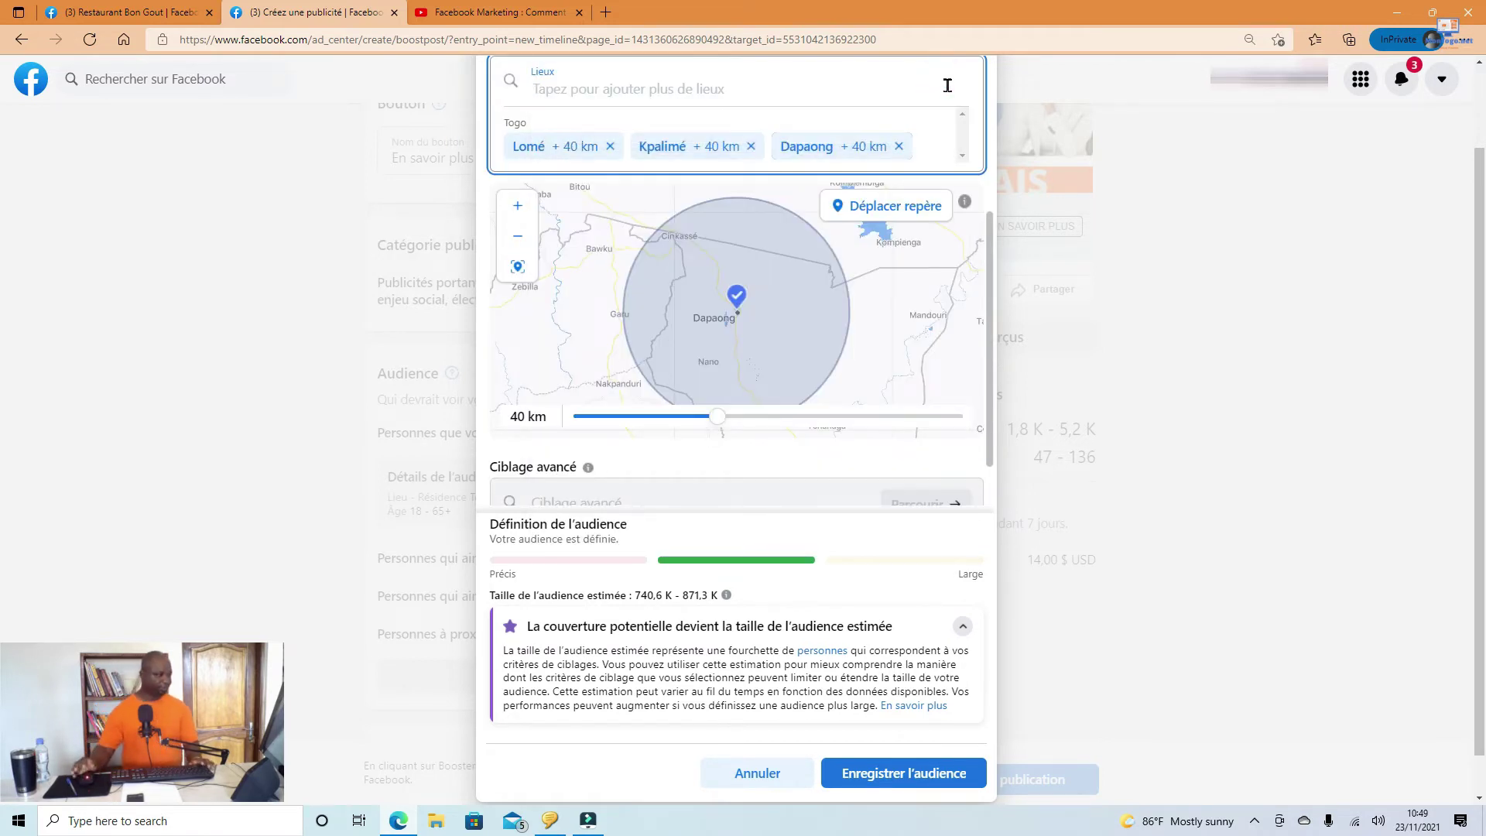
Step: Add Kara (Kara Region), Sokodé (Centrale Region) and Atakpamé (Plateaux Region) as locations
text(Kara)
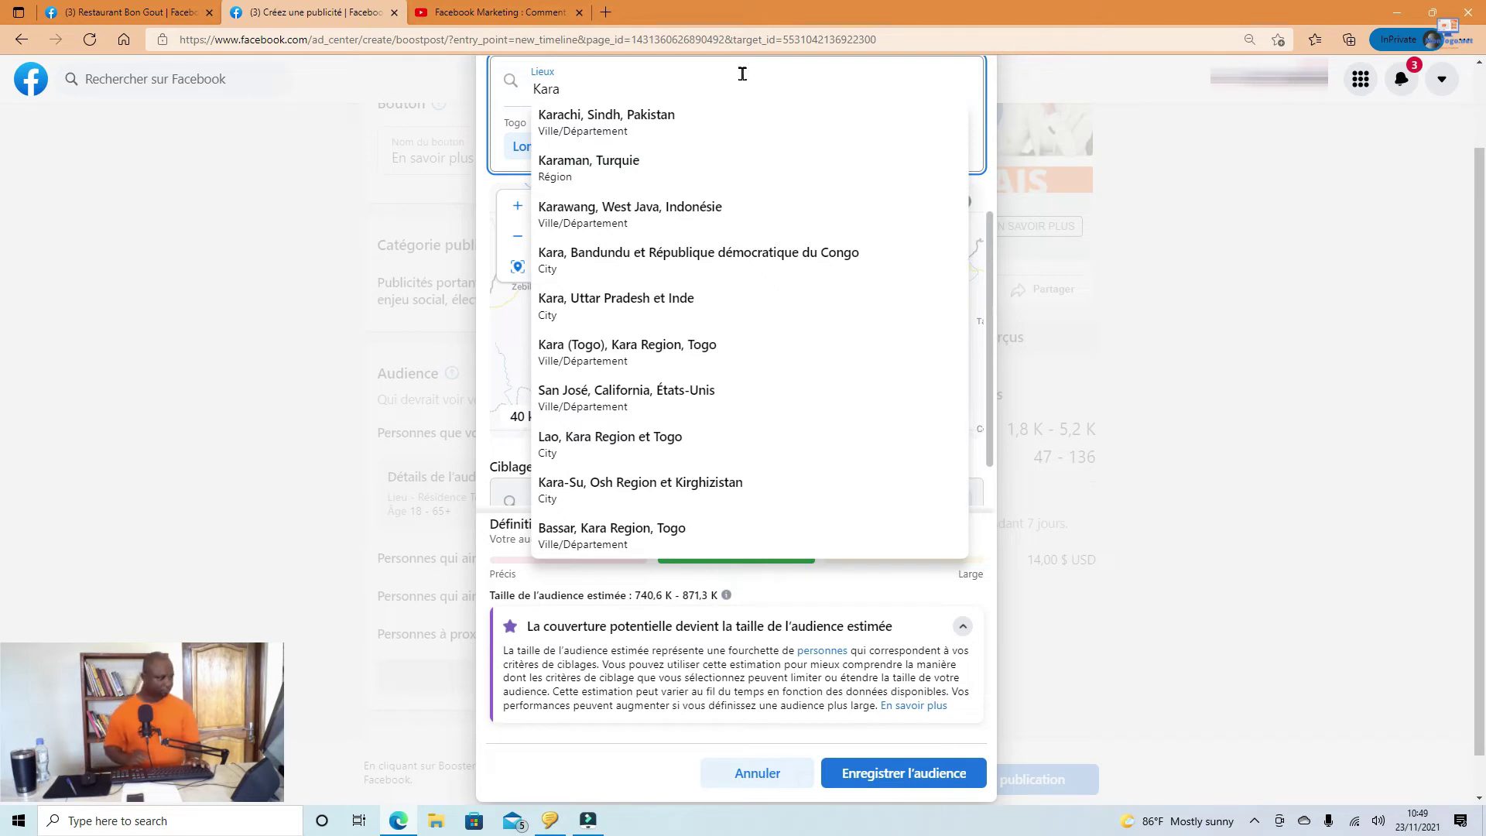
text(,)
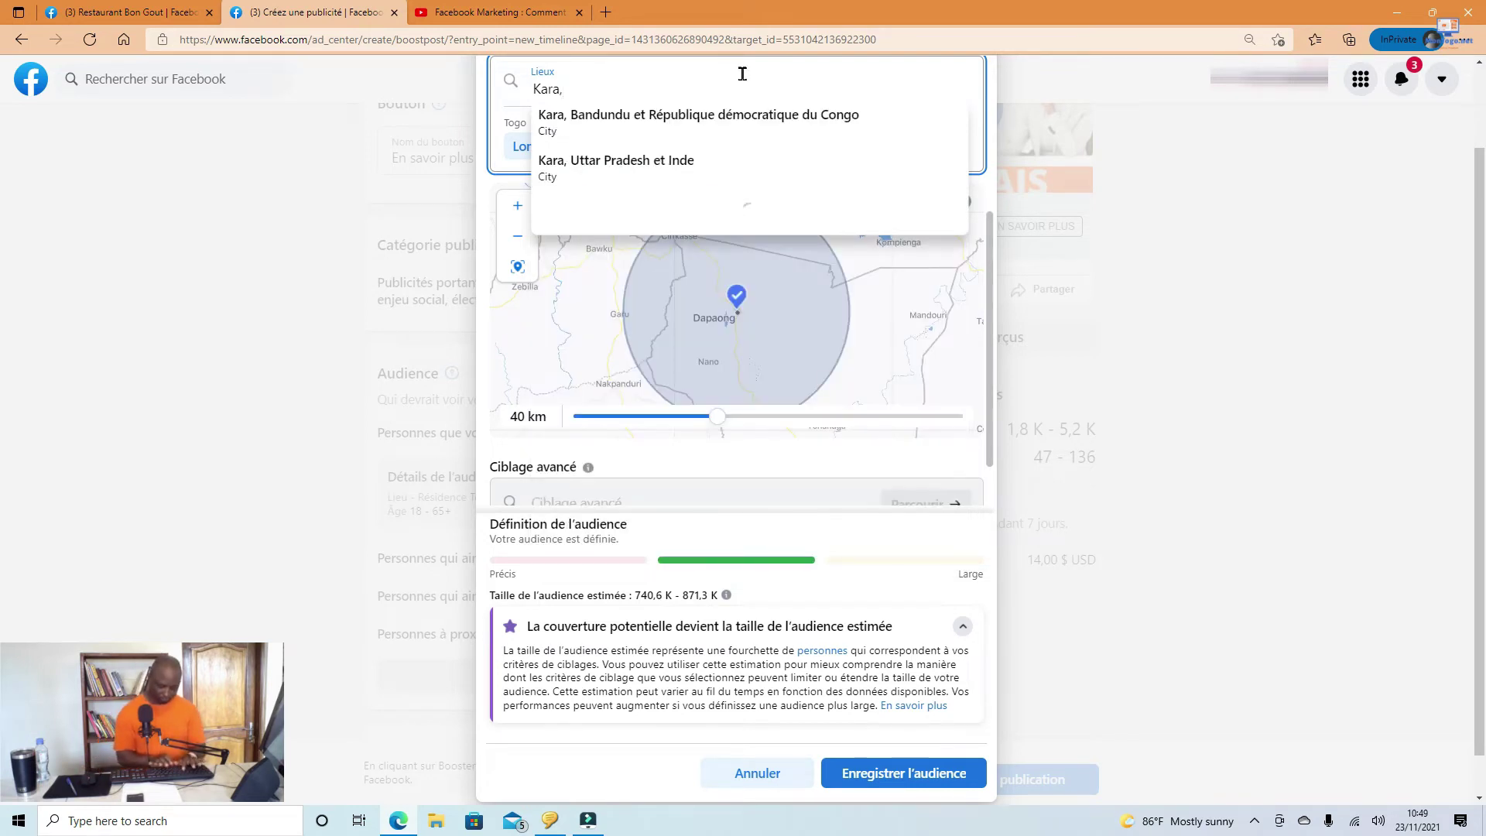
text(togo)
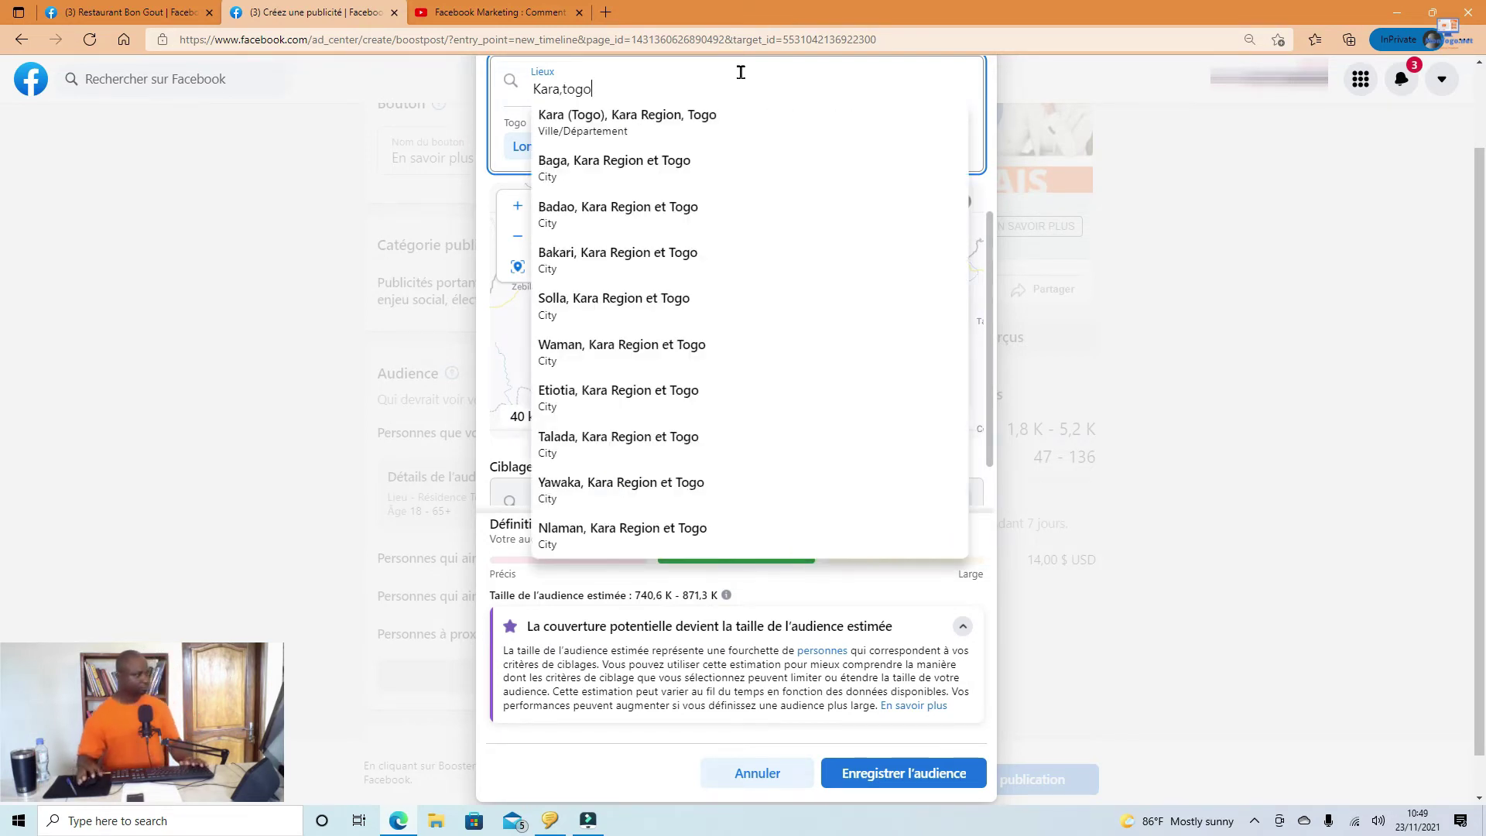
click(700, 115)
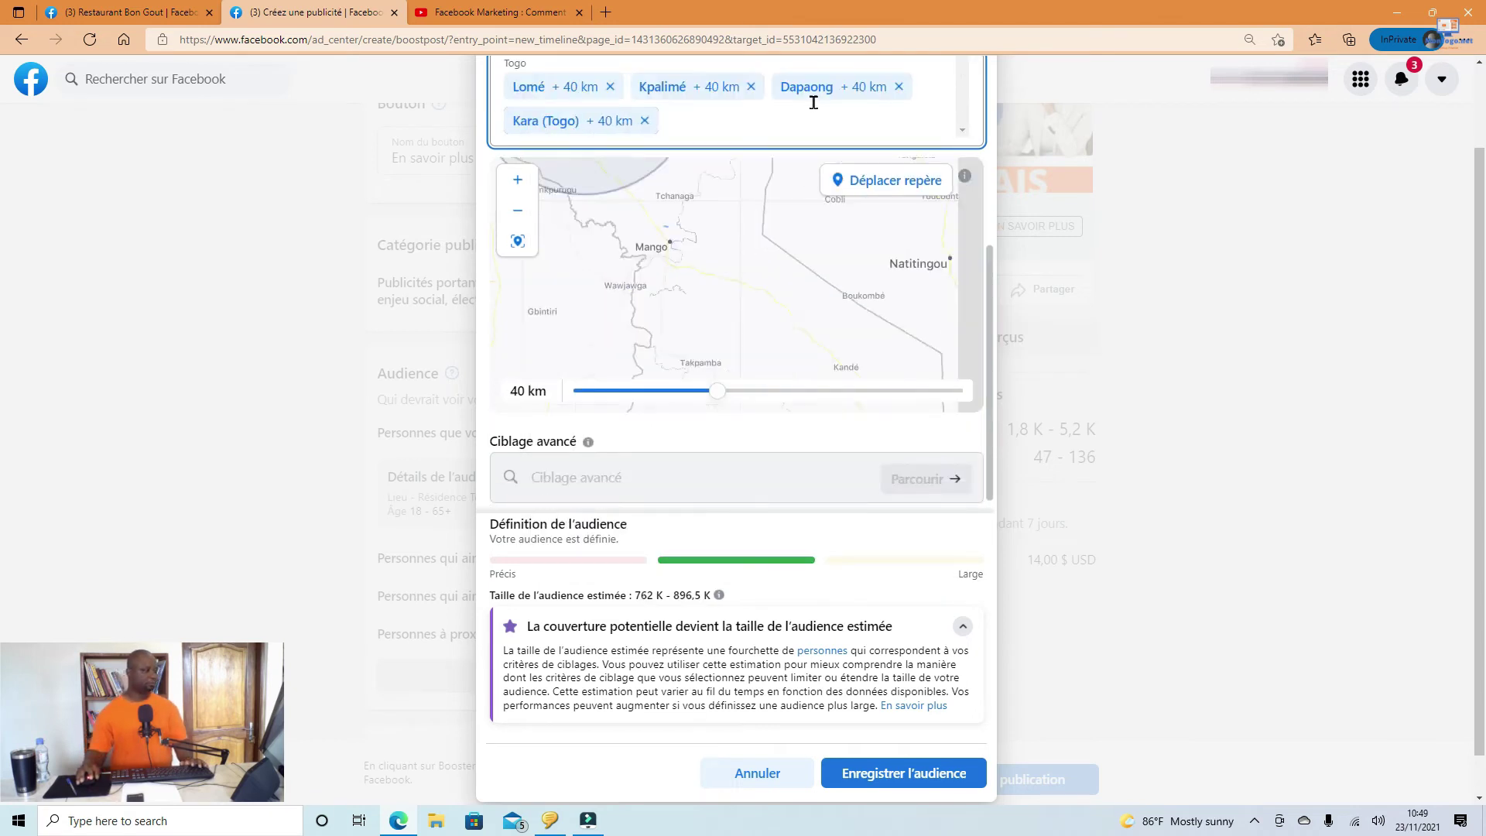
click(732, 126)
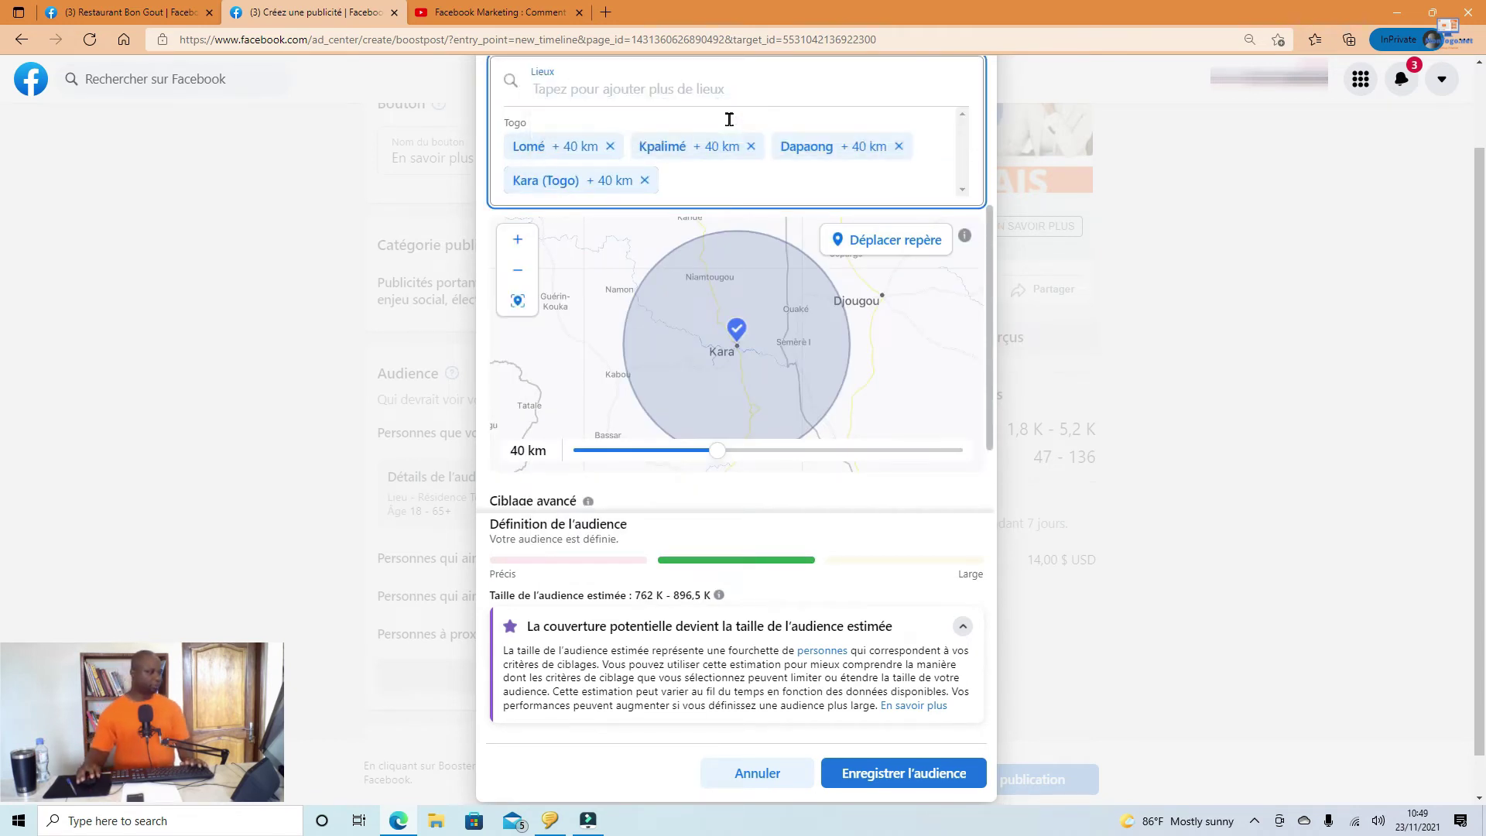
text(Sokode)
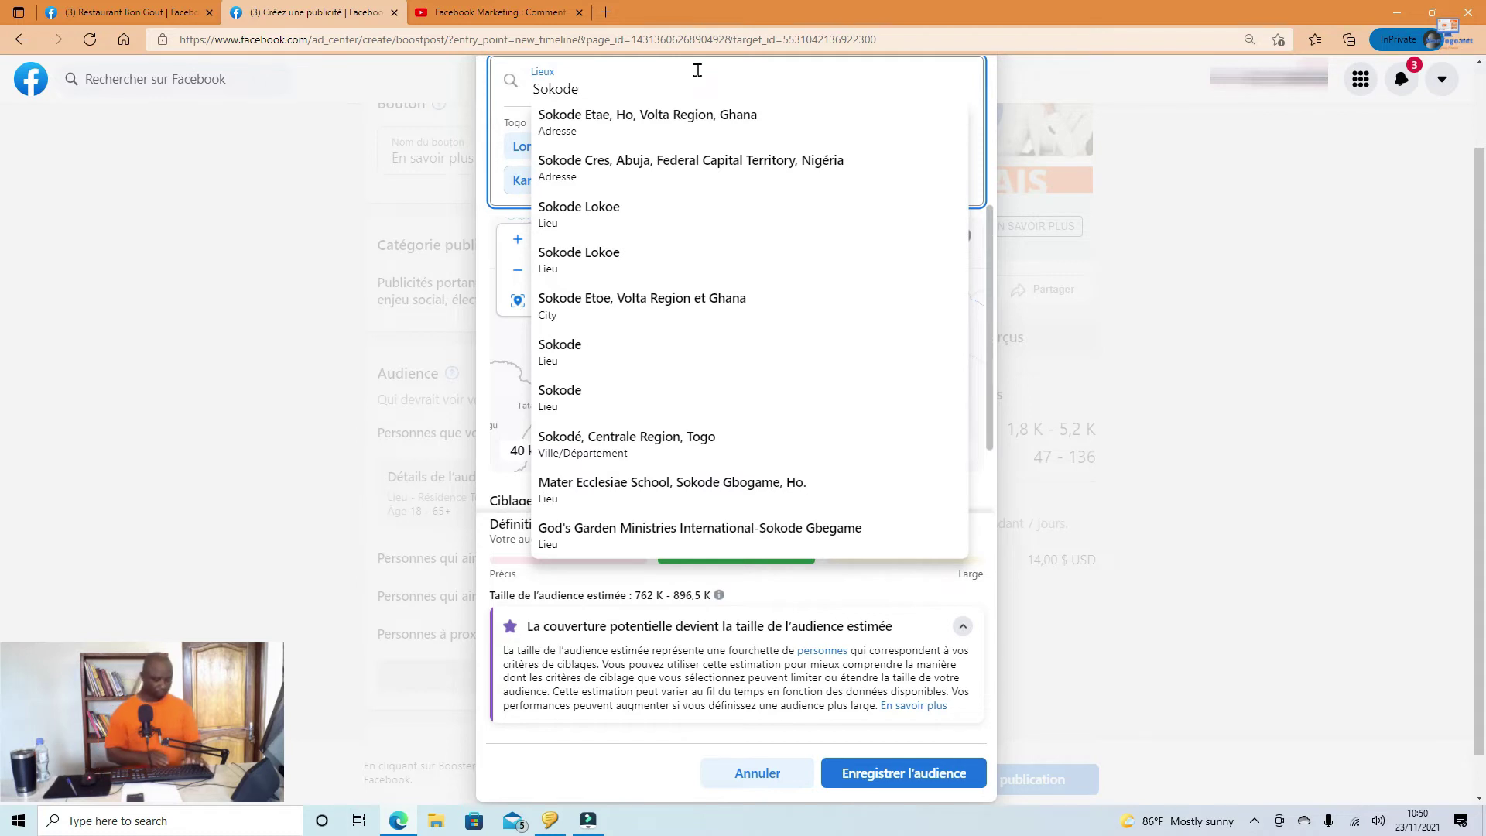
text(,Togo)
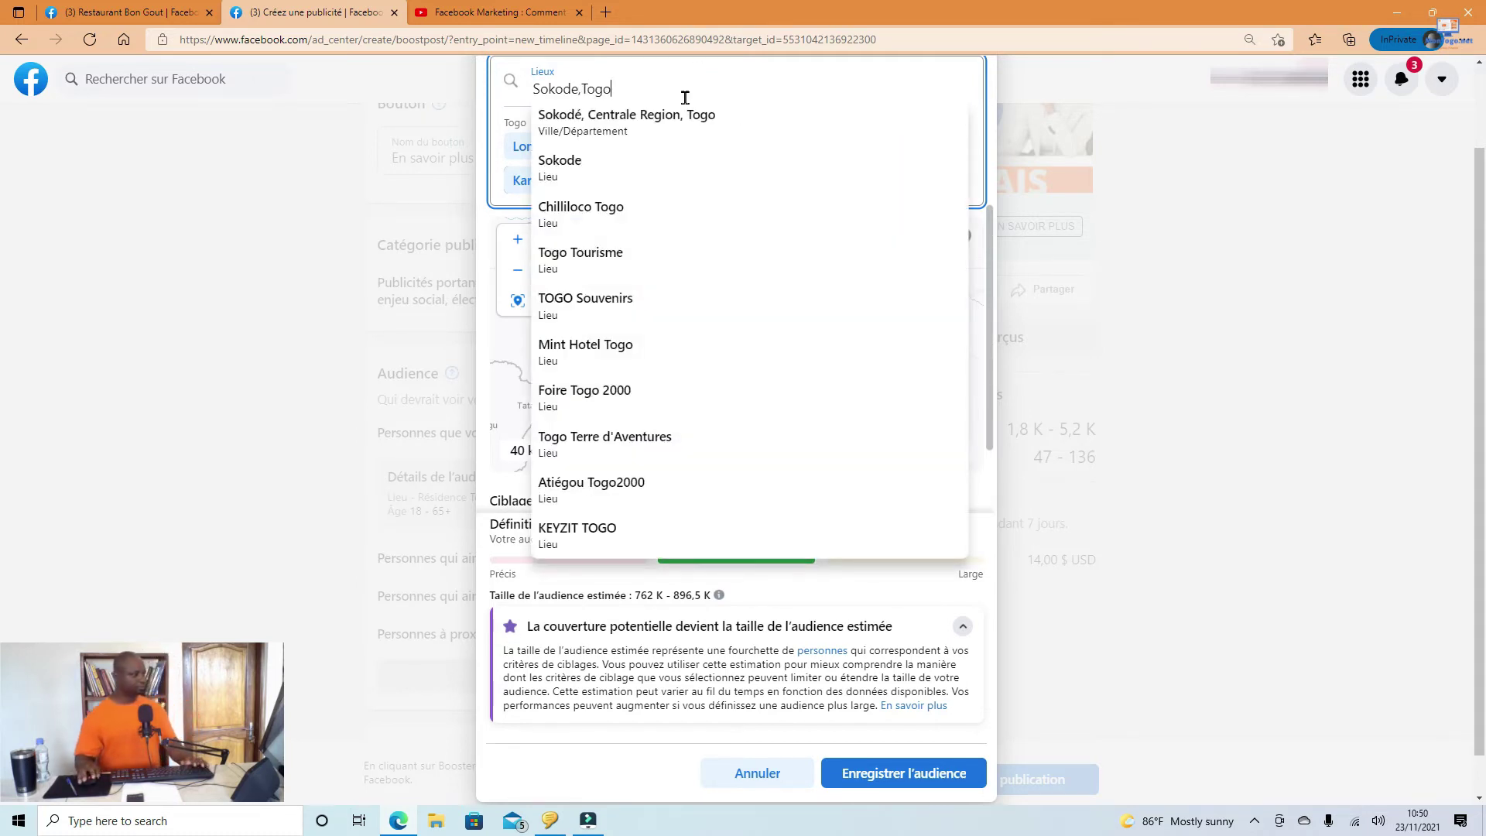
click(660, 116)
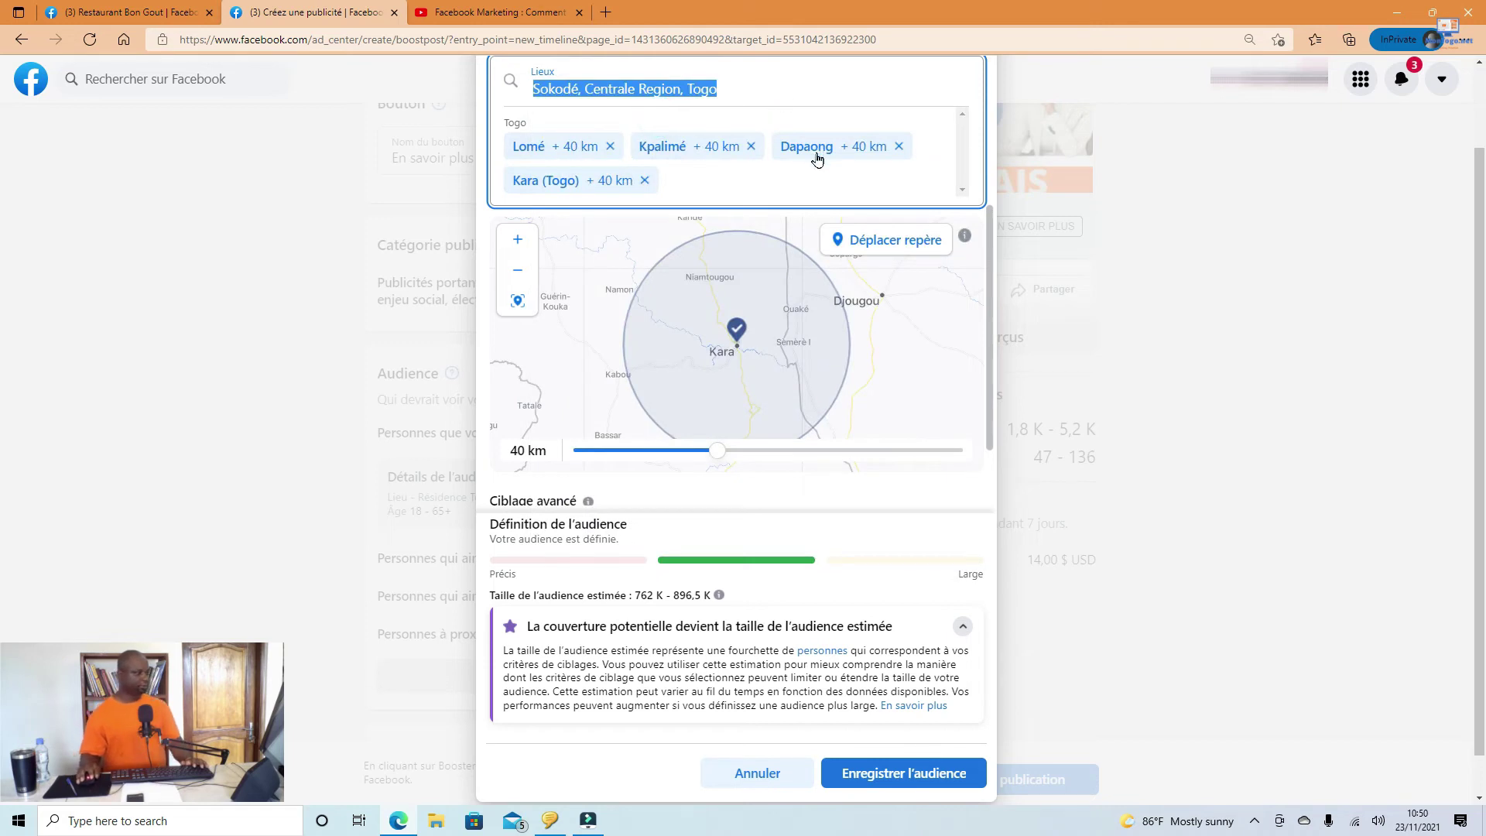
click(743, 186)
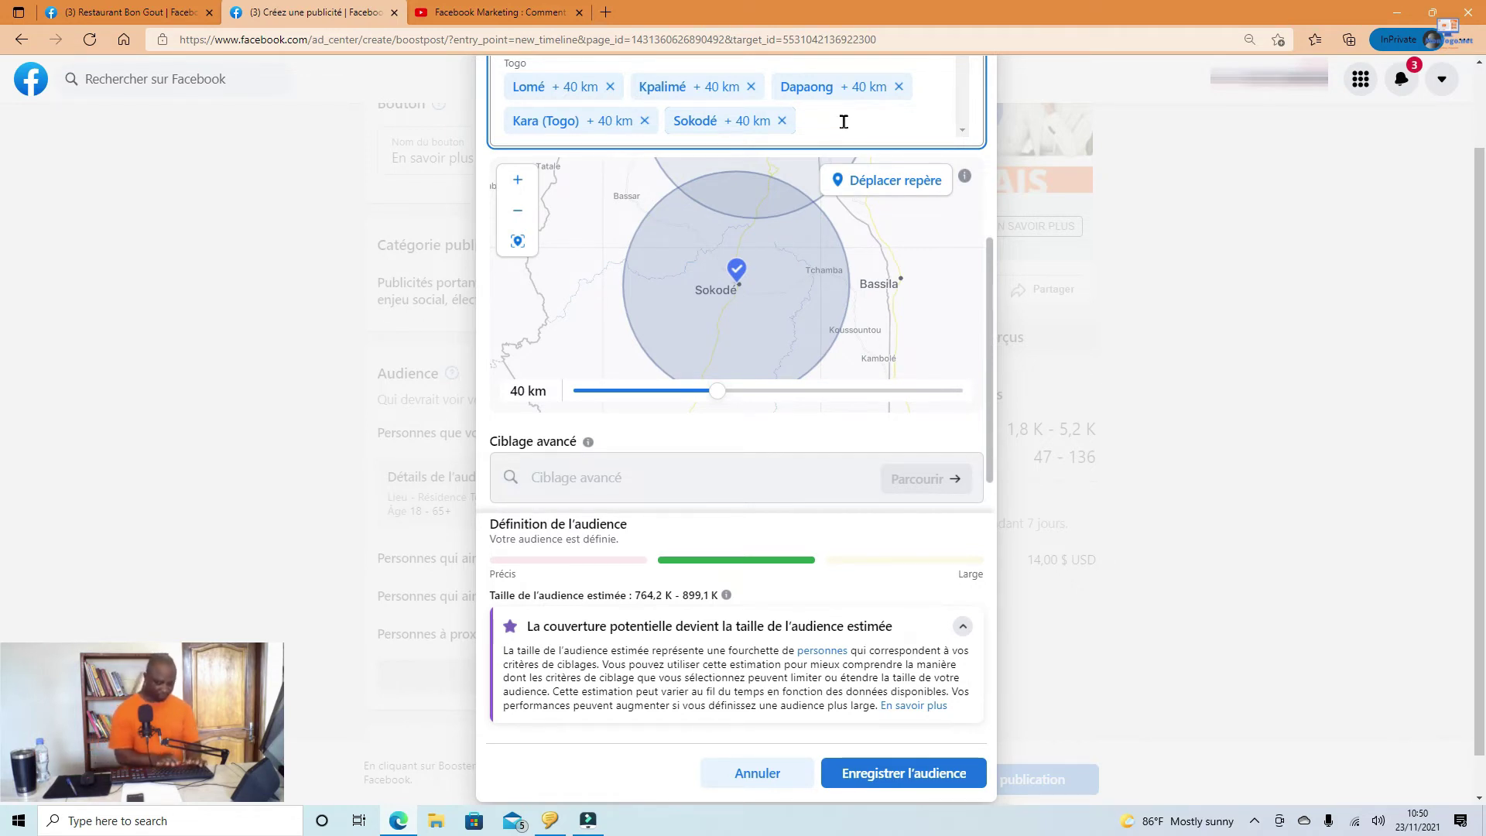
text(Ata)
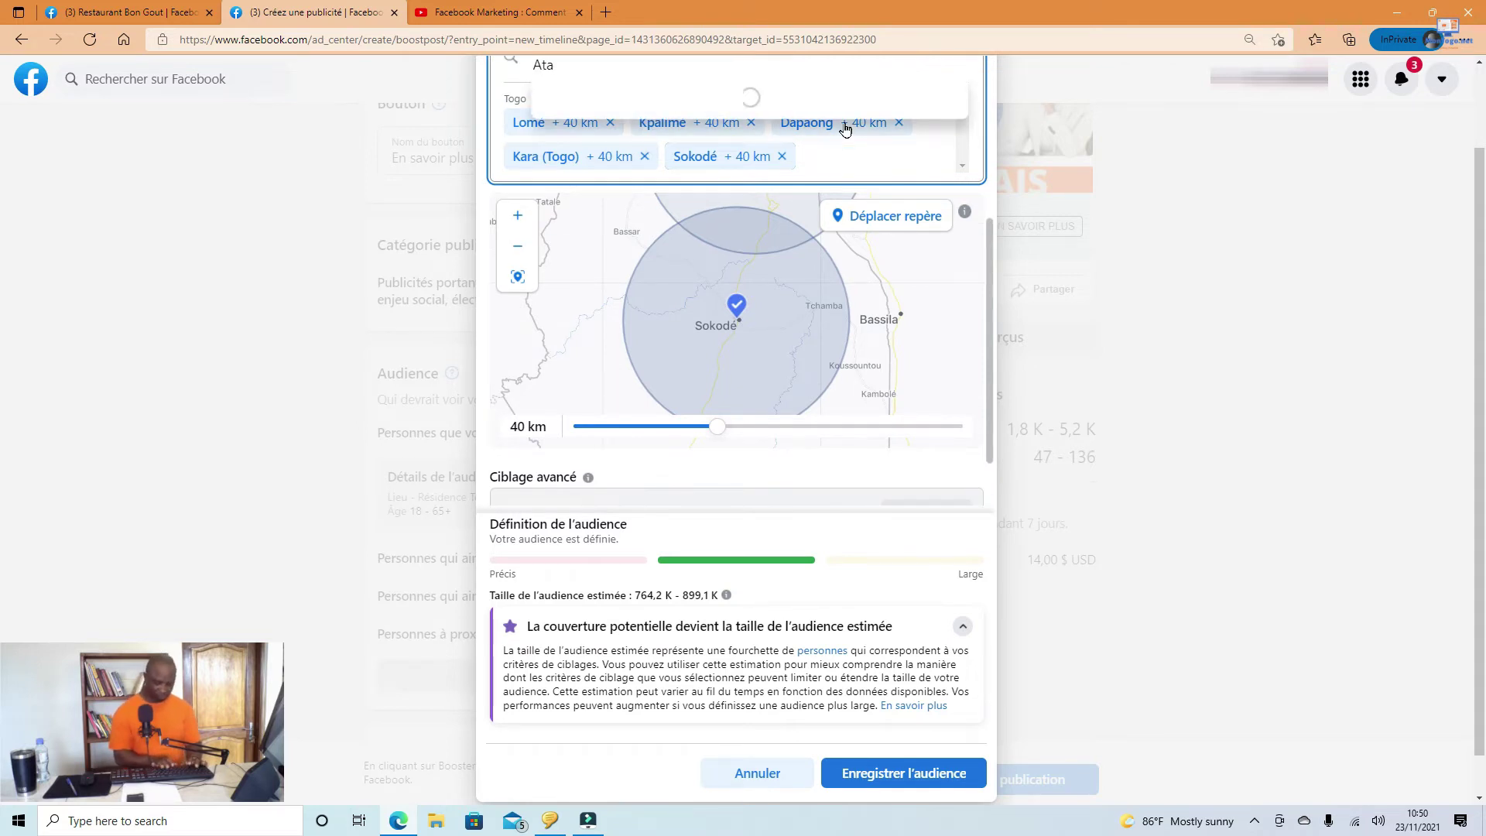
text(kpame)
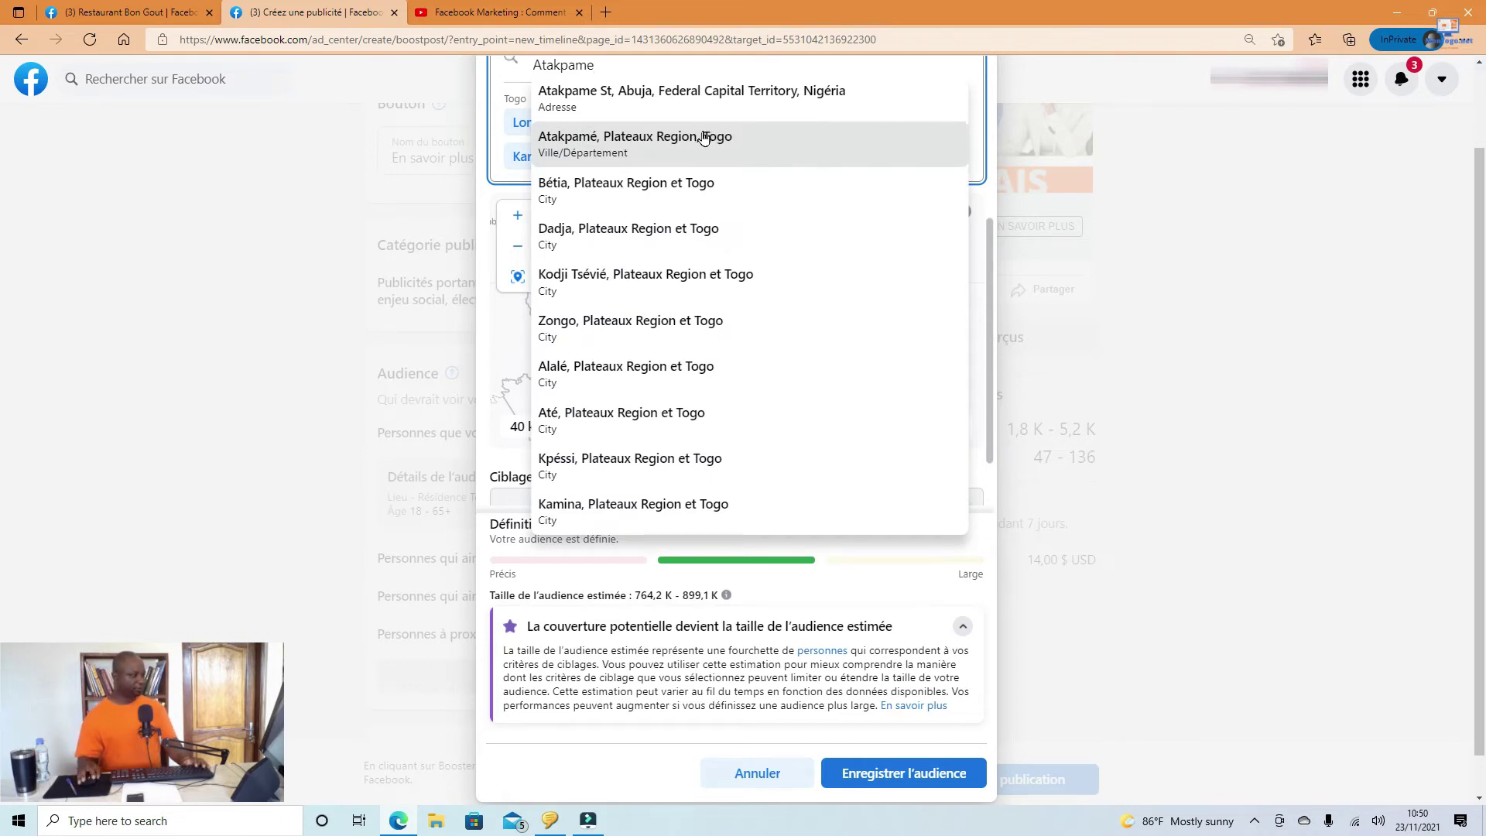
click(703, 137)
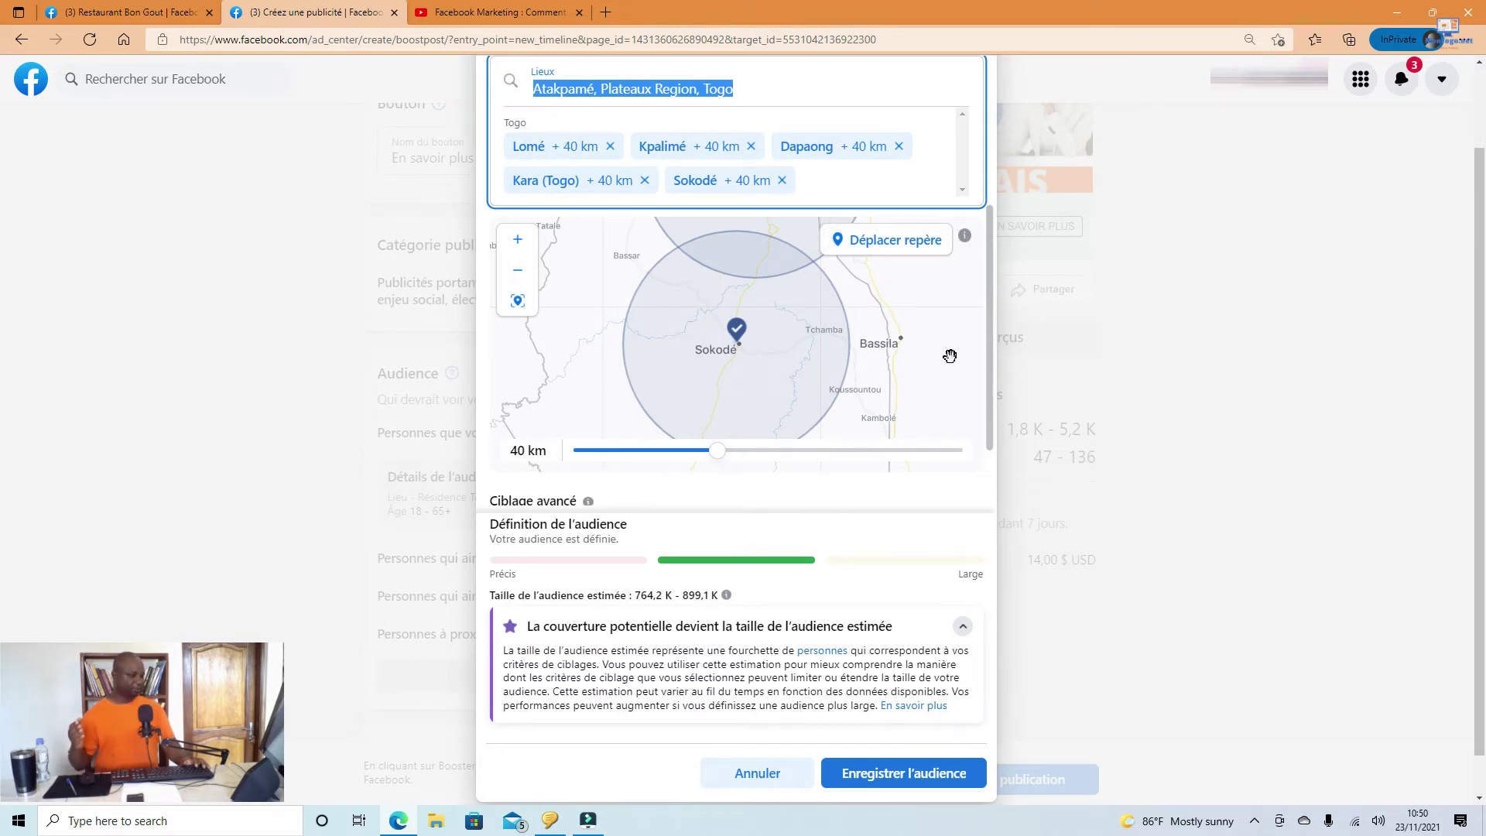
key(Return)
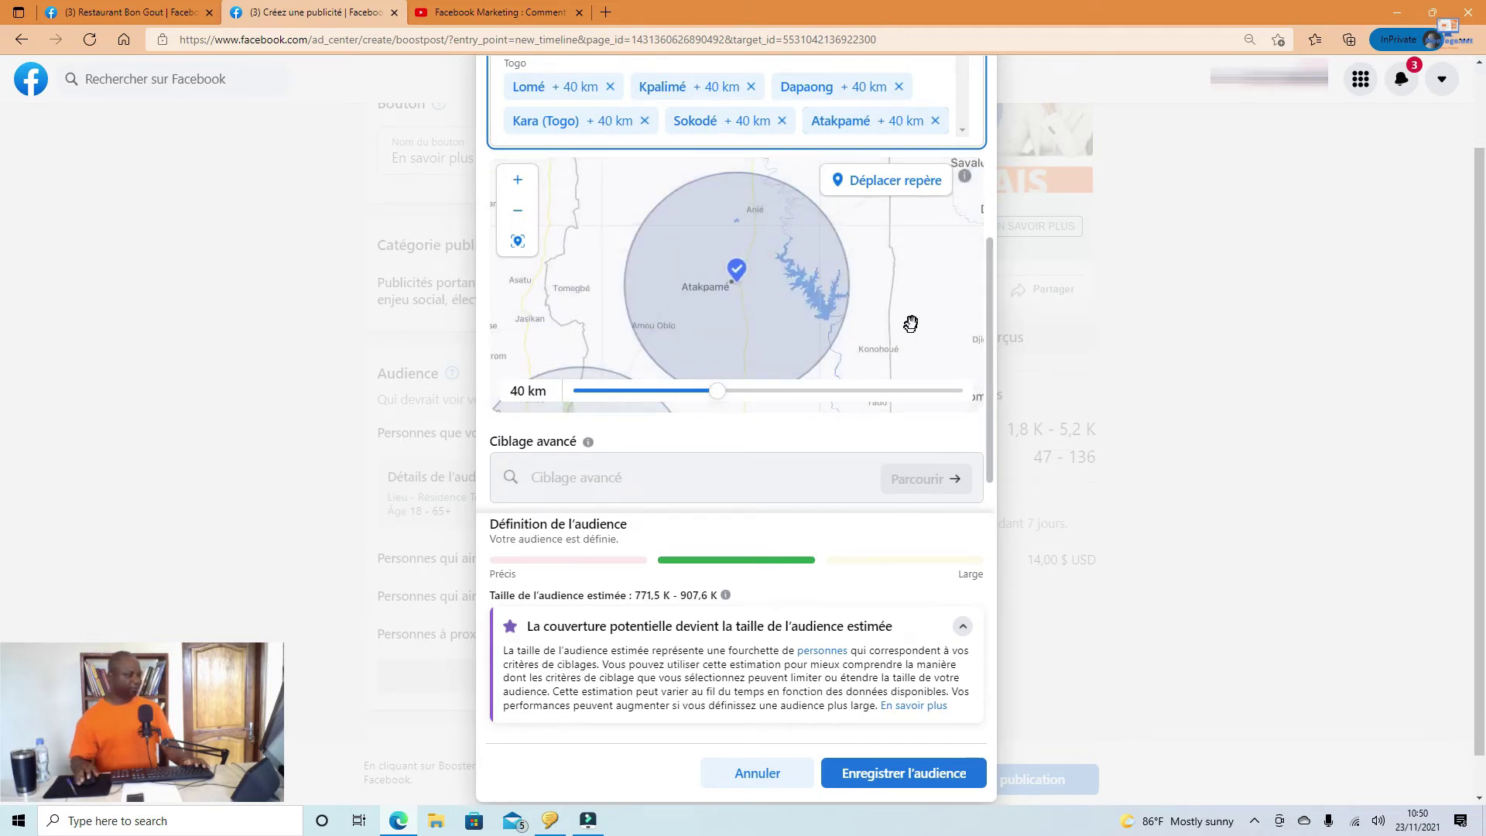
Step: Zoom out and pan the audience map until all six Togo city circles show together
scroll(881, 308, down, 2)
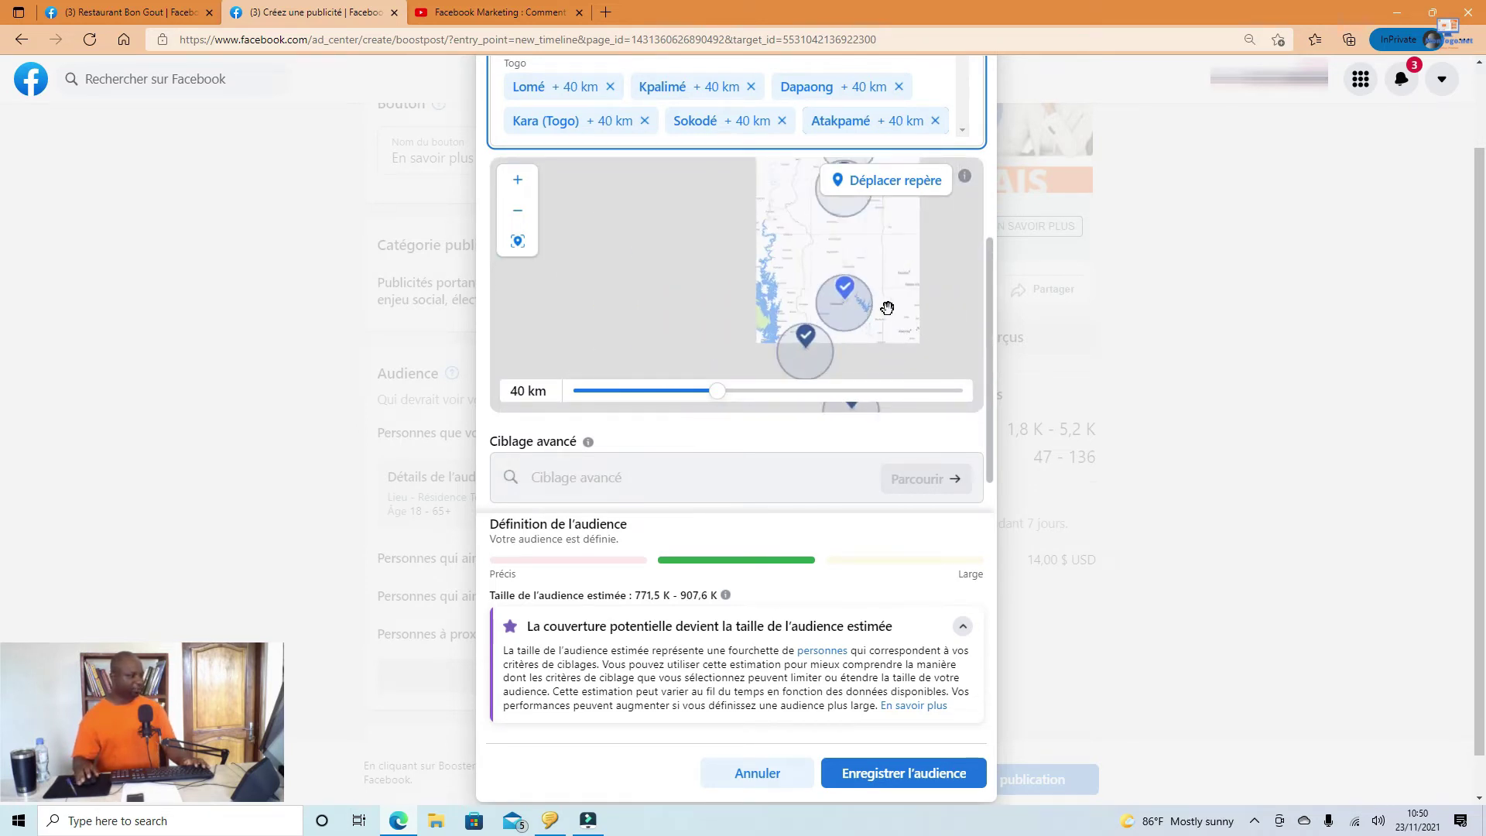
scroll(890, 313, down, 1)
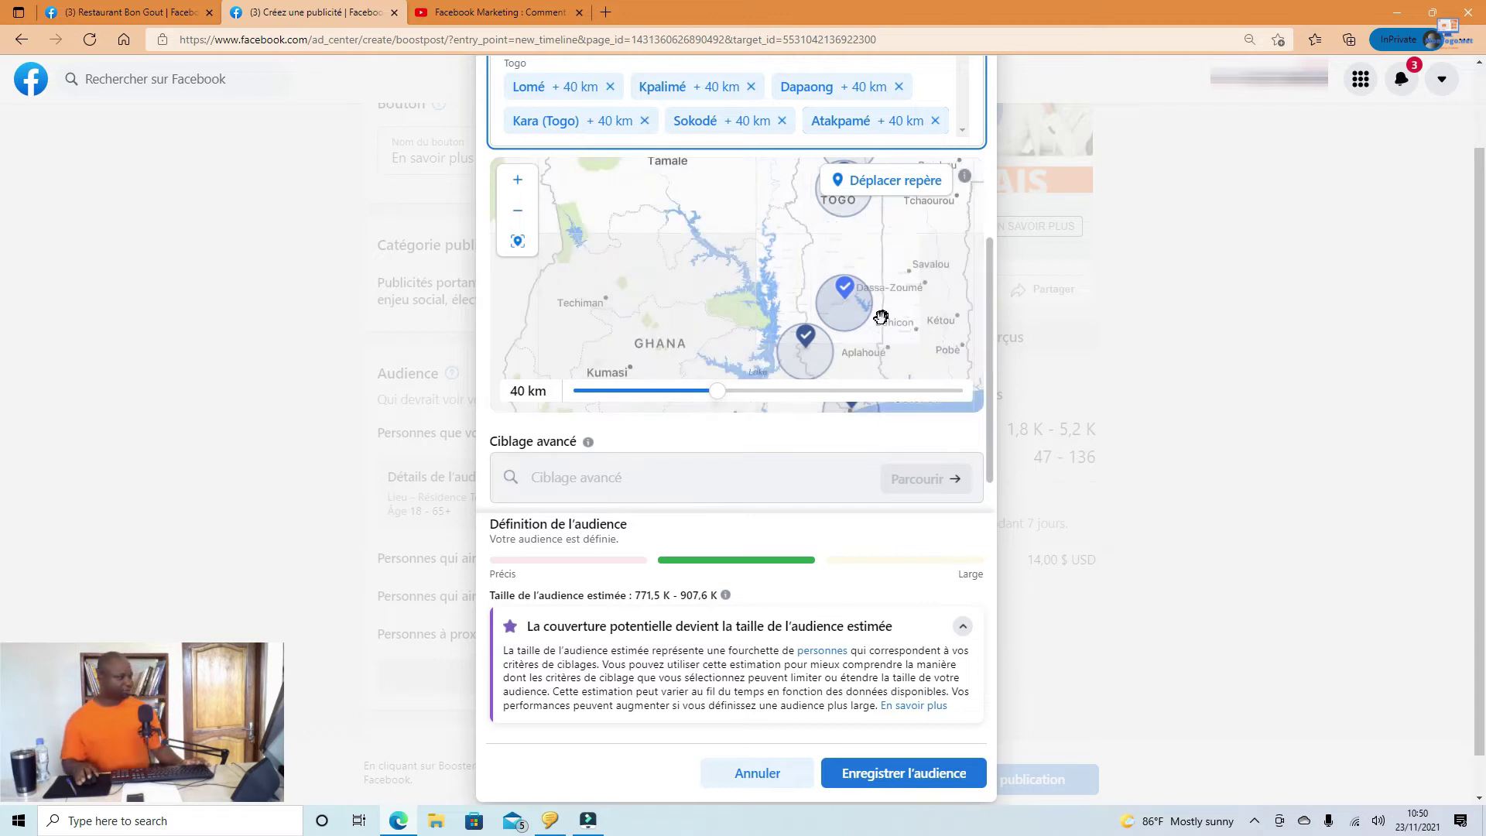
drag(914, 280, 717, 275)
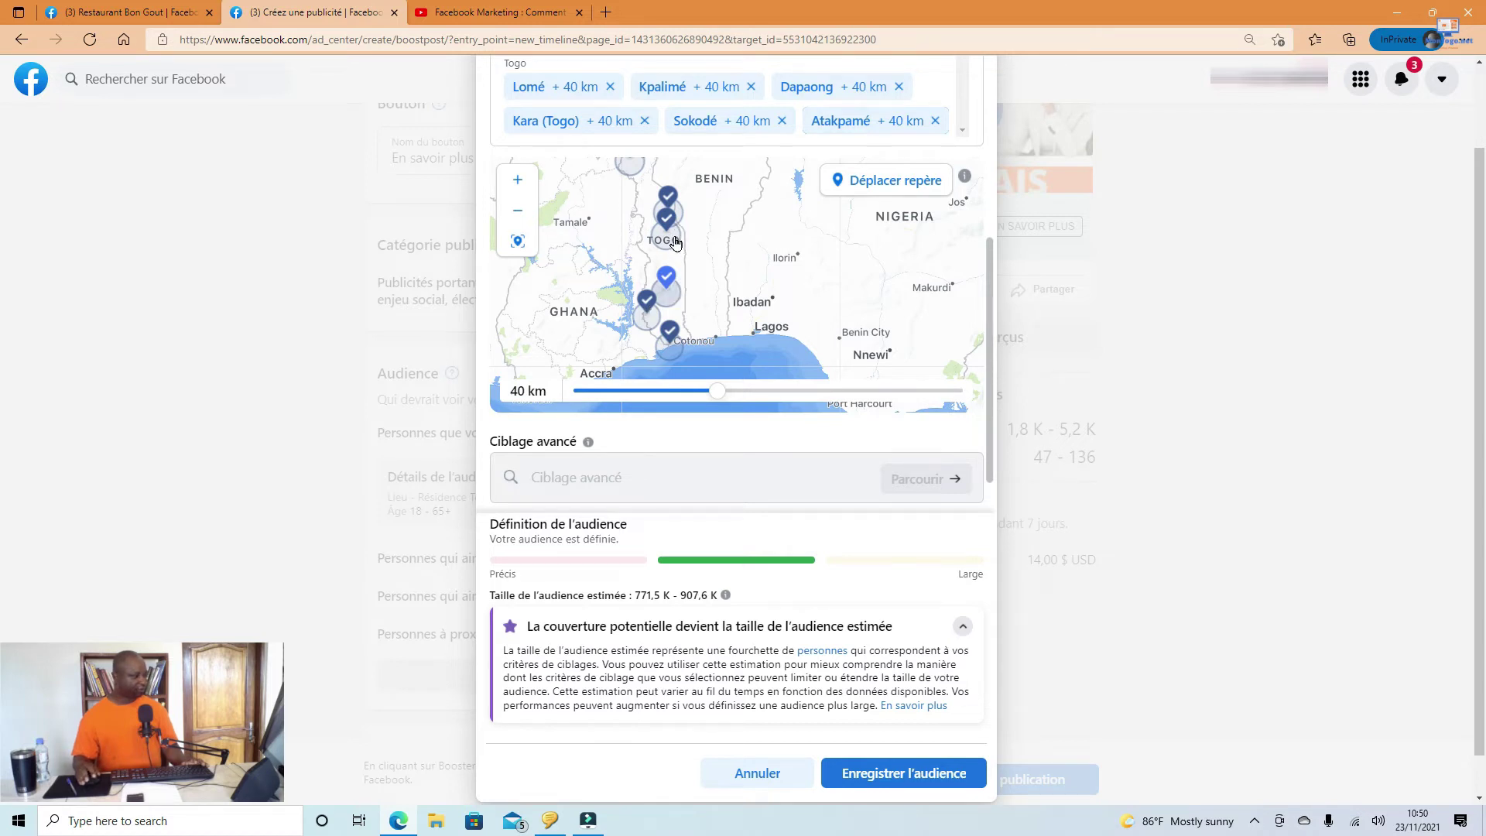
drag(661, 180, 681, 222)
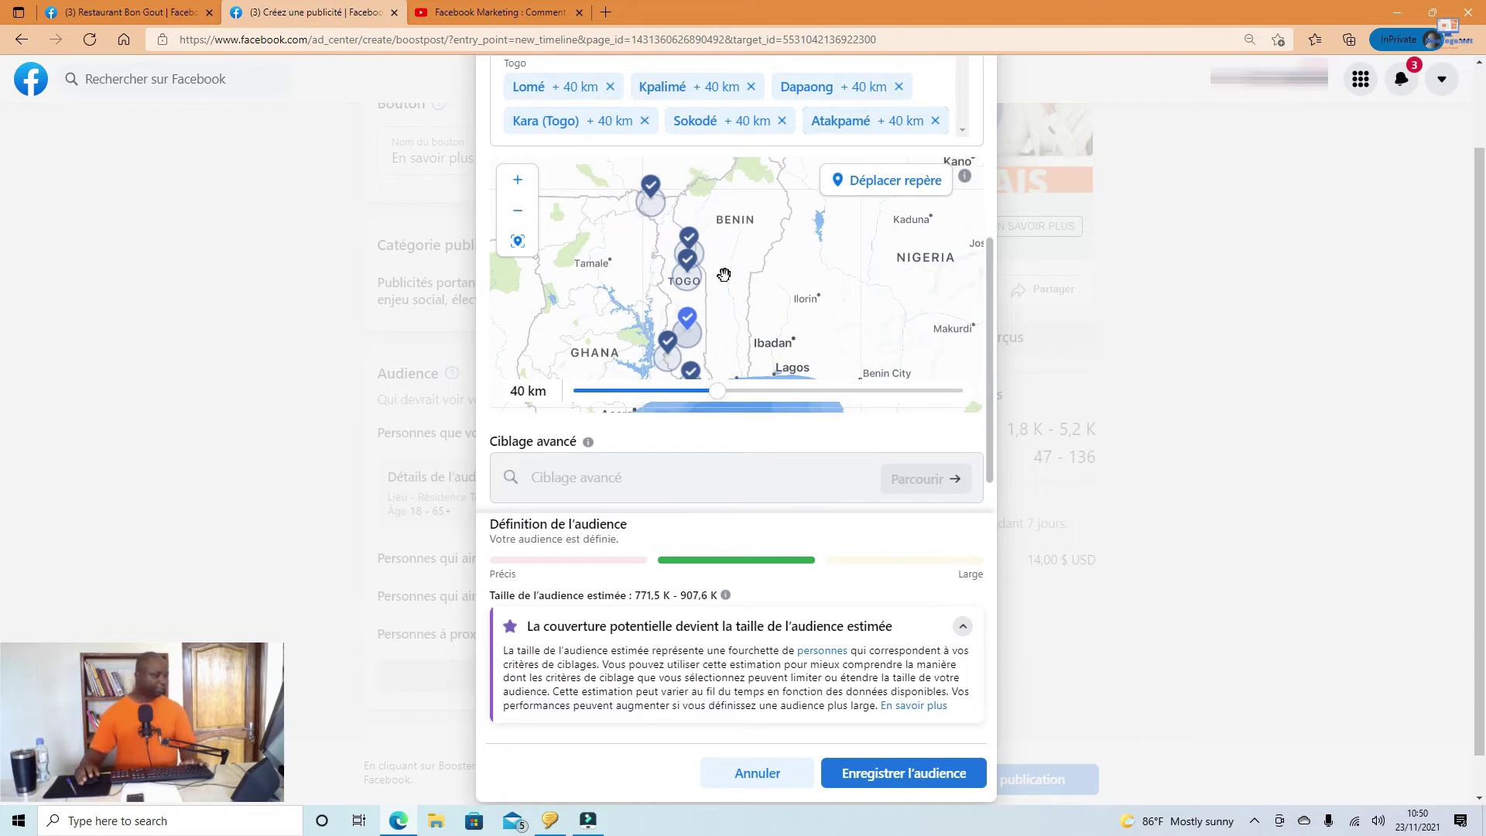
scroll(726, 280, up, 1)
scroll(726, 280, down, 1)
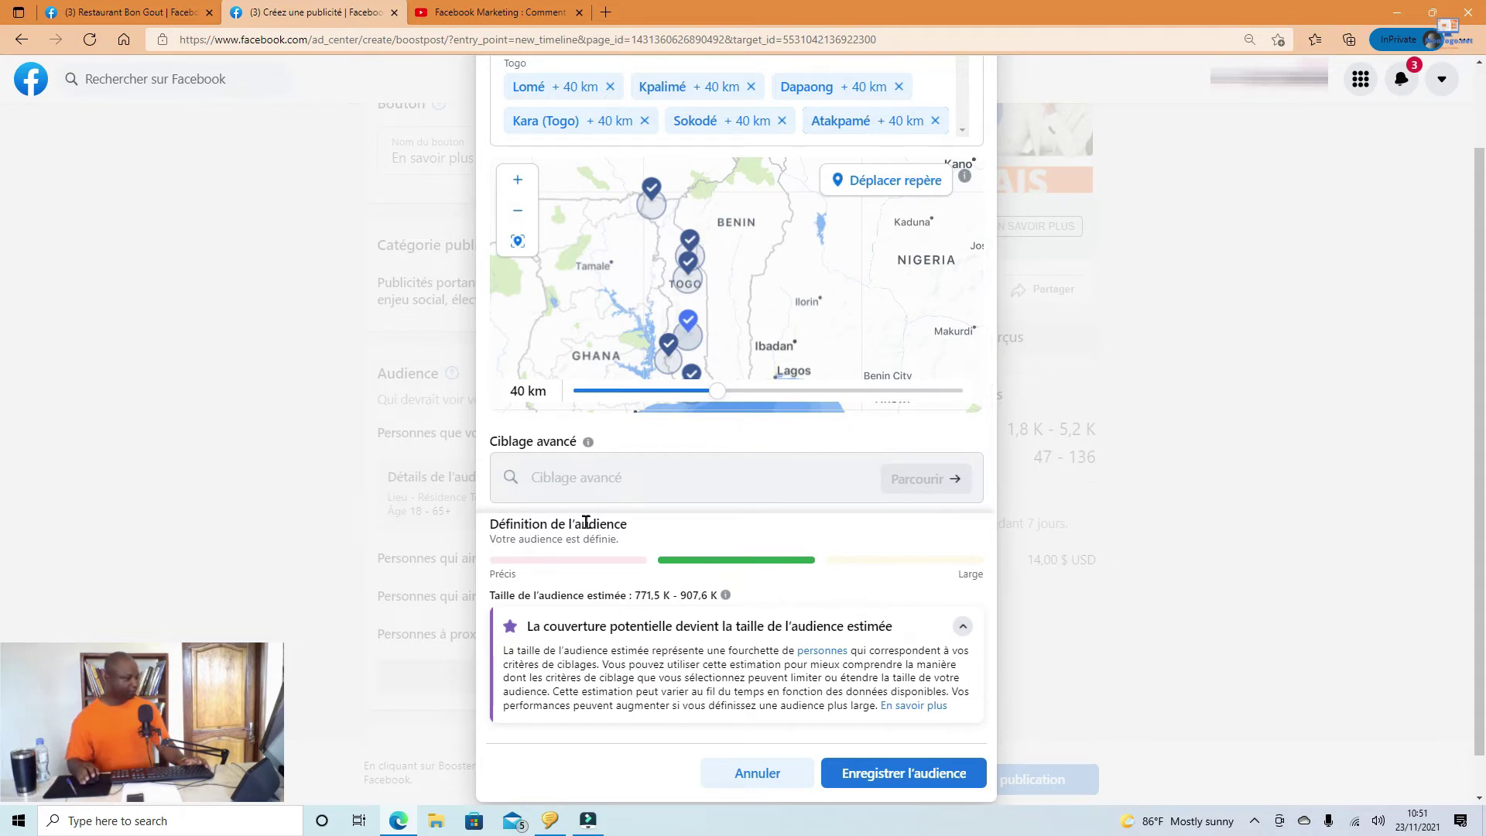
scroll(654, 602, down, 1)
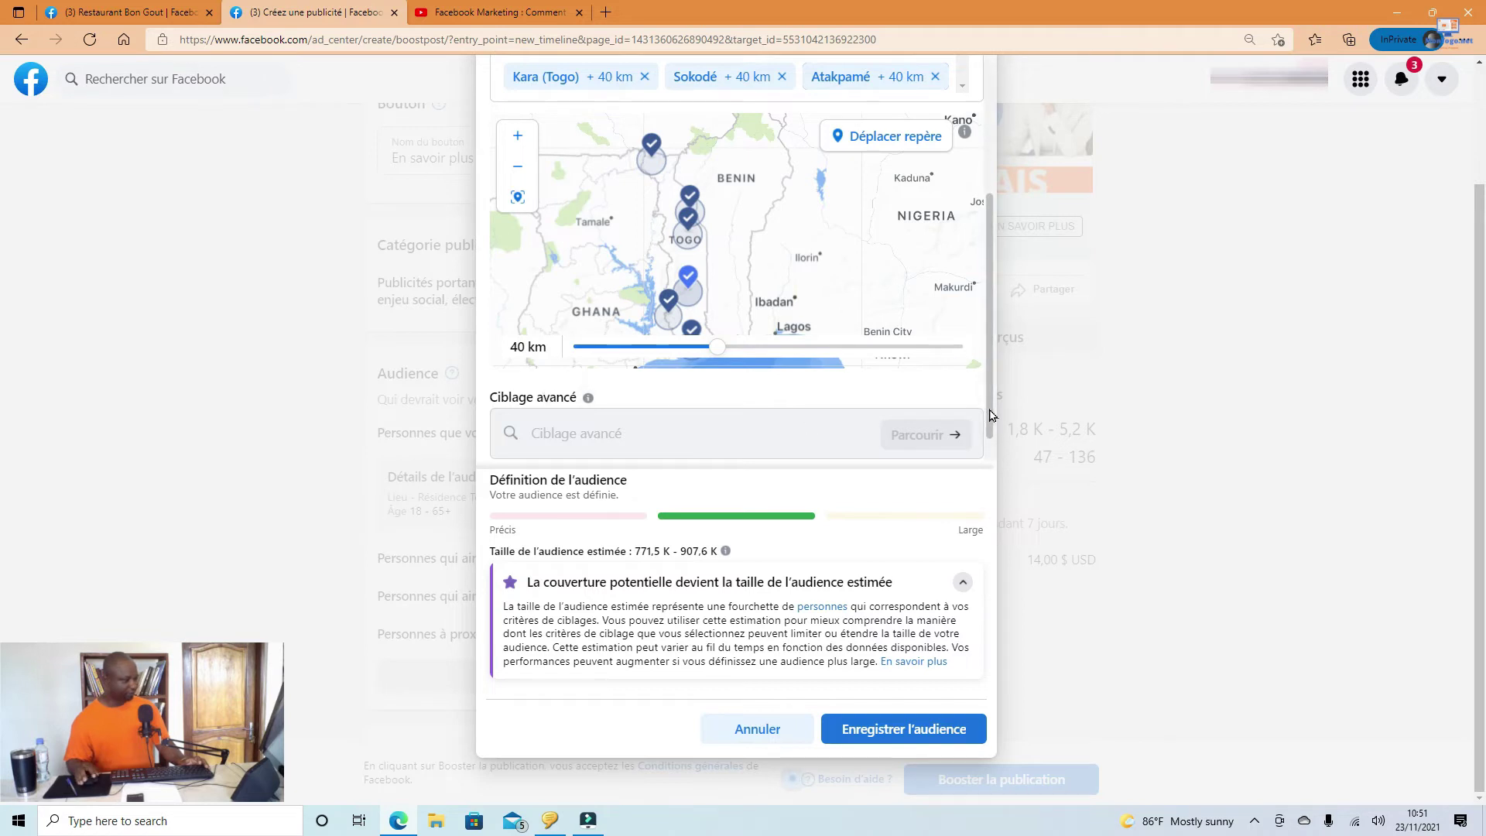
Step: Review the six-city Togo audience at +40 km and save it with Enregistrer l'audience
scroll(985, 408, down, 1)
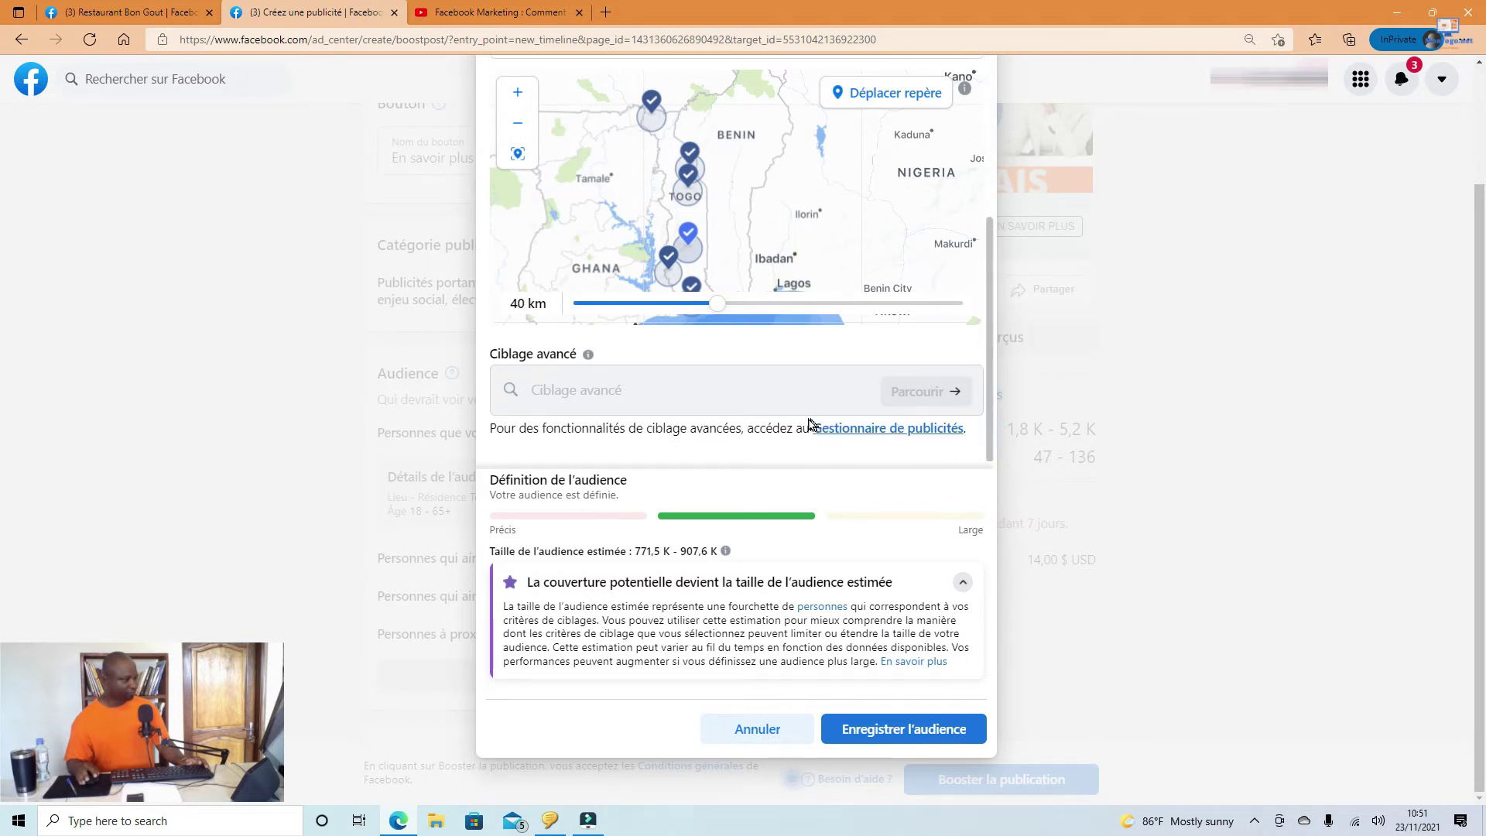
scroll(727, 375, up, 2)
scroll(727, 375, up, 2)
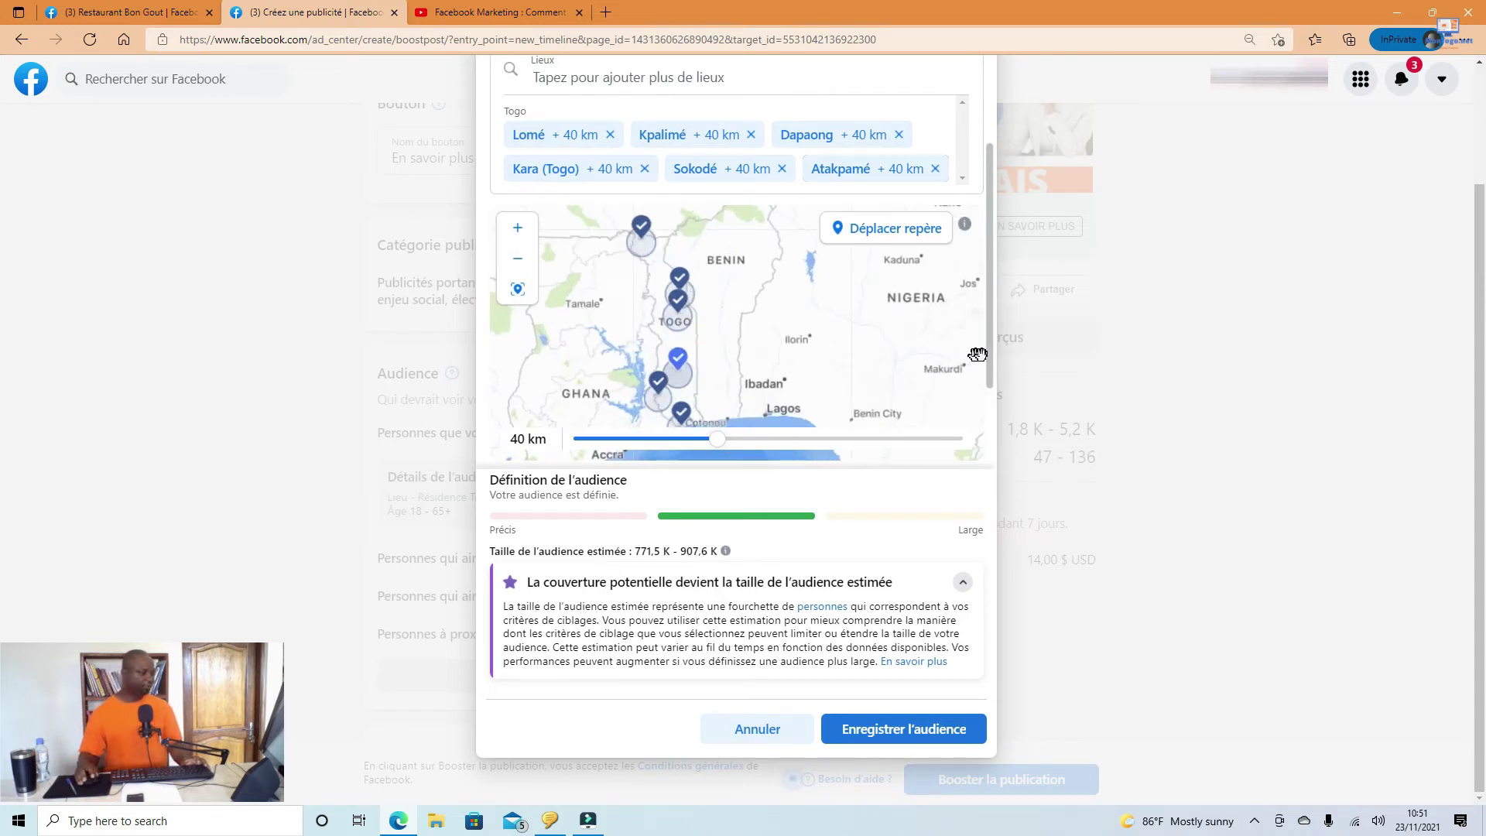
drag(988, 361, 995, 422)
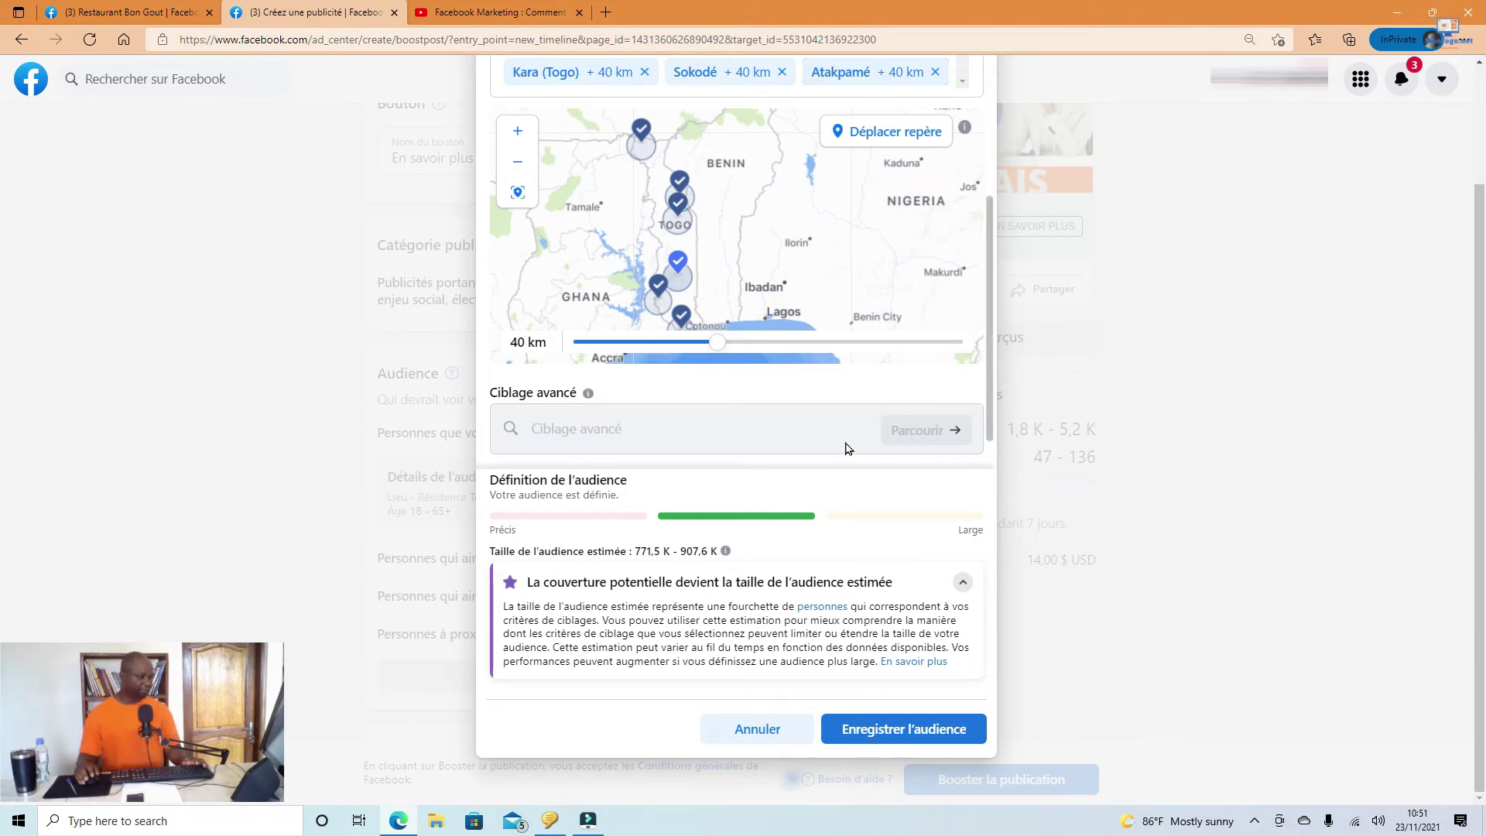
scroll(822, 451, down, 1)
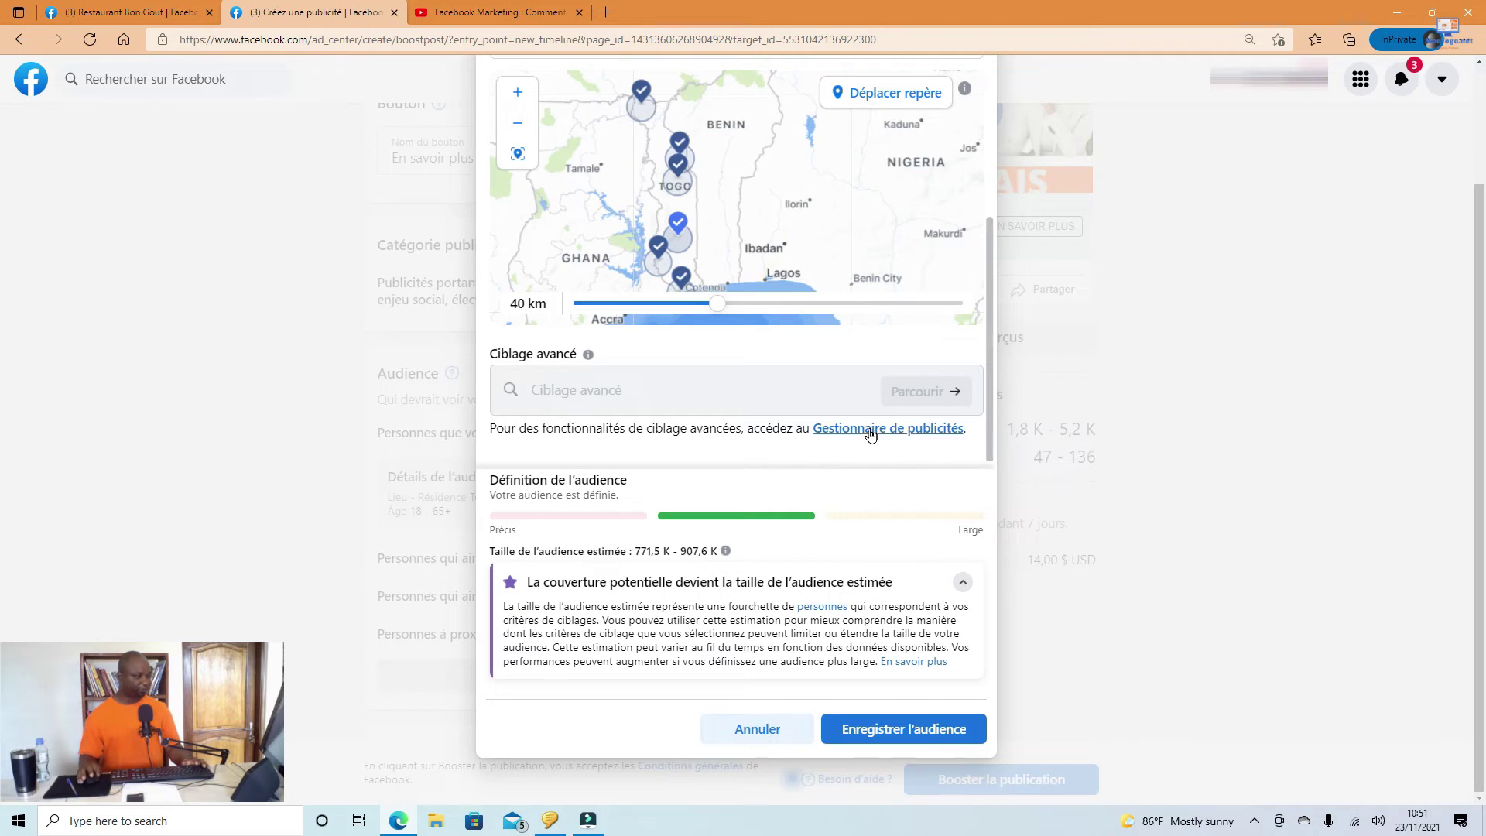
scroll(836, 391, up, 1)
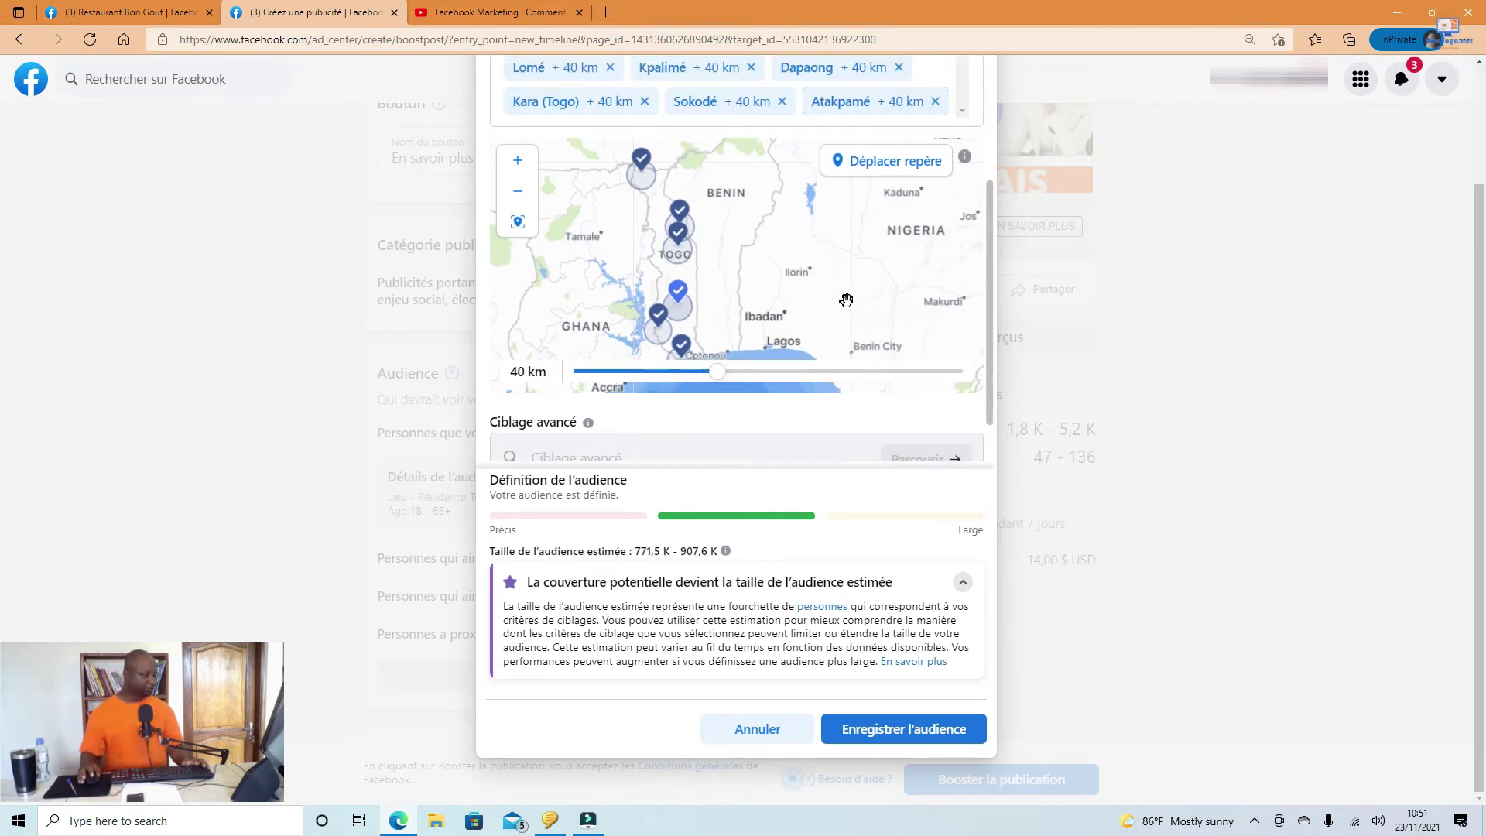
scroll(782, 421, down, 1)
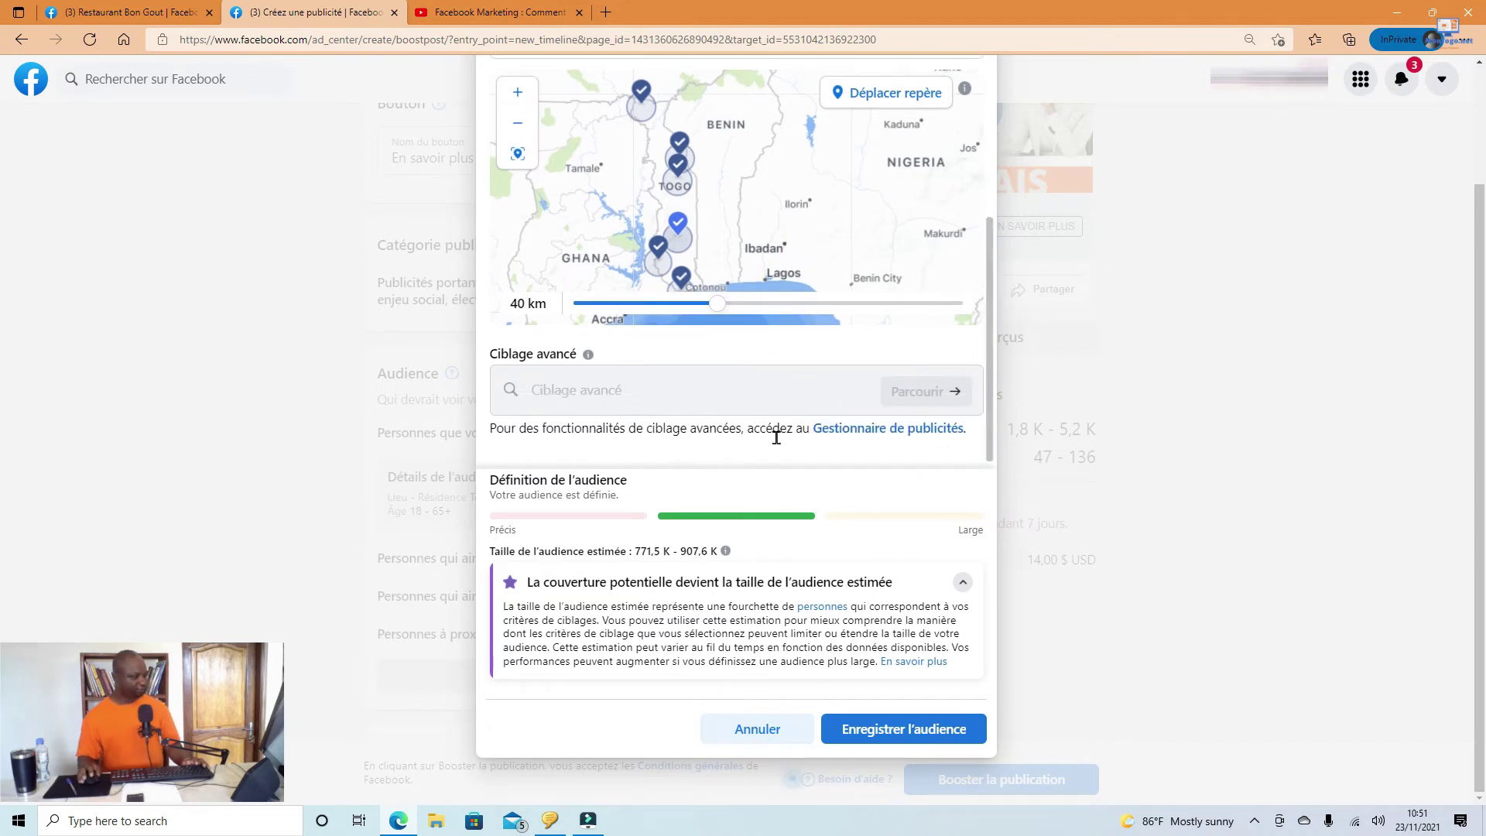
click(882, 731)
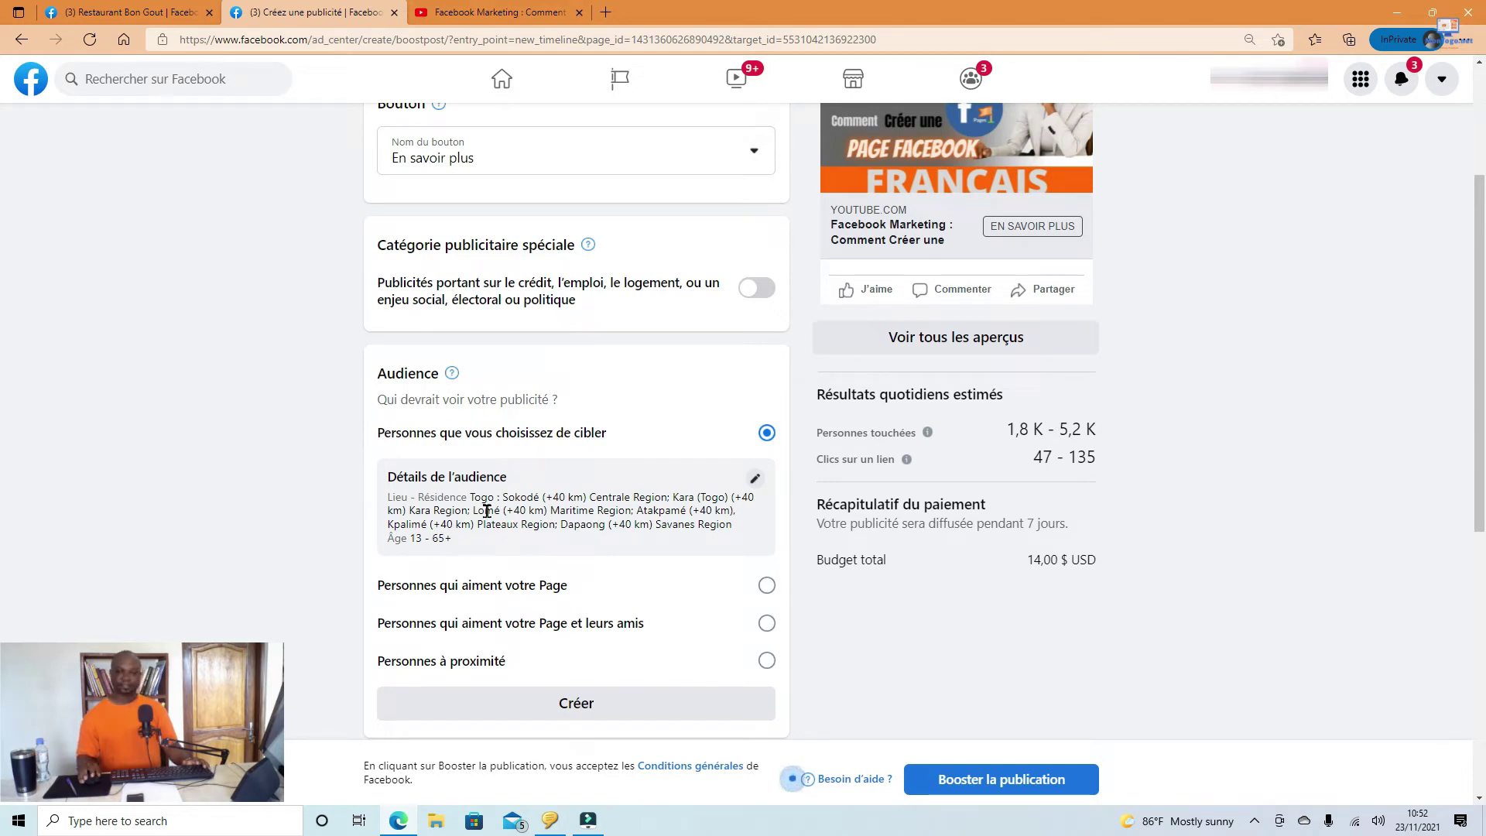
scroll(1107, 624, up, 3)
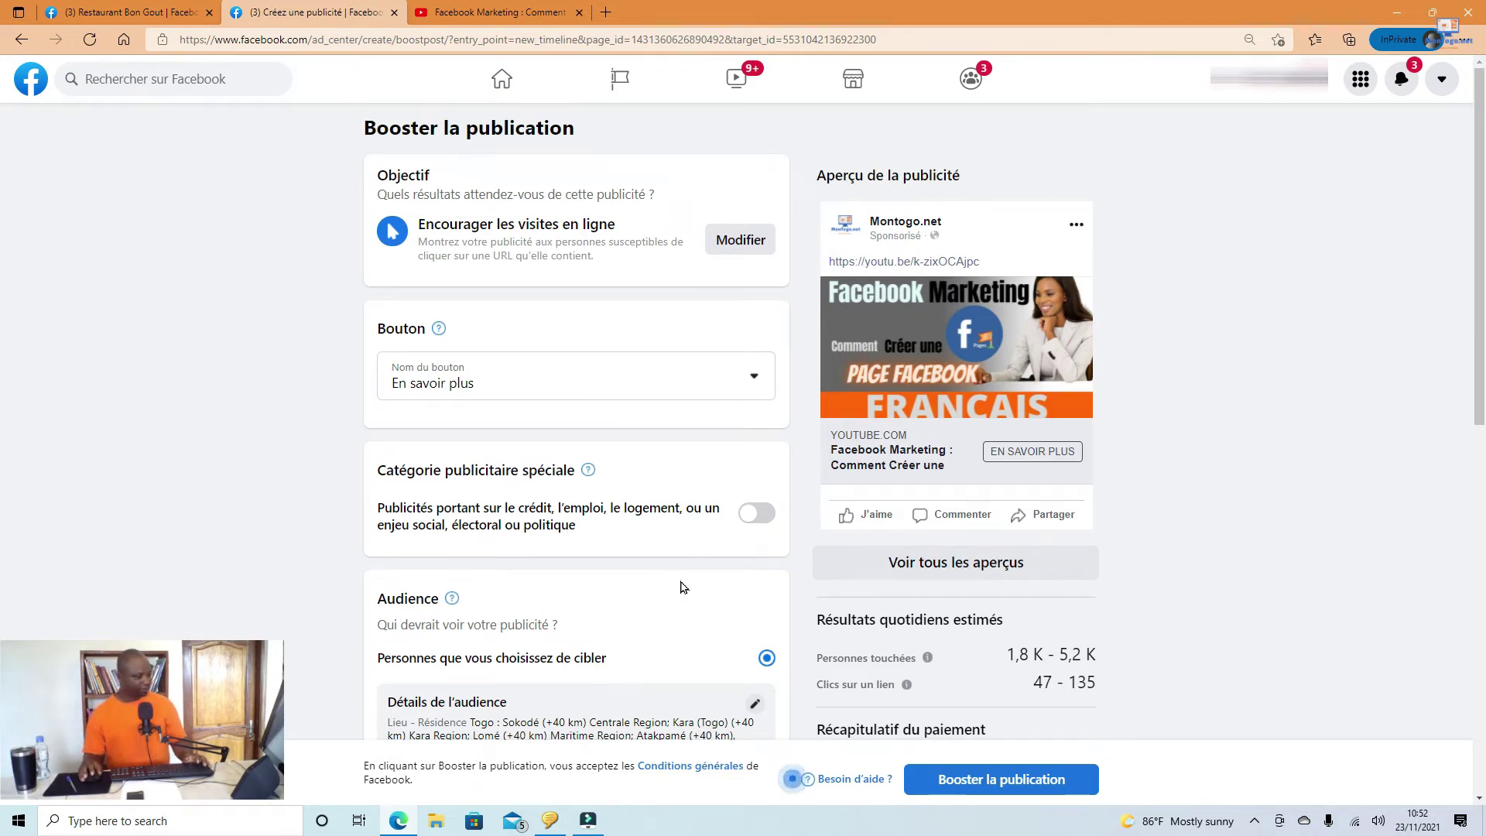
scroll(684, 582, down, 2)
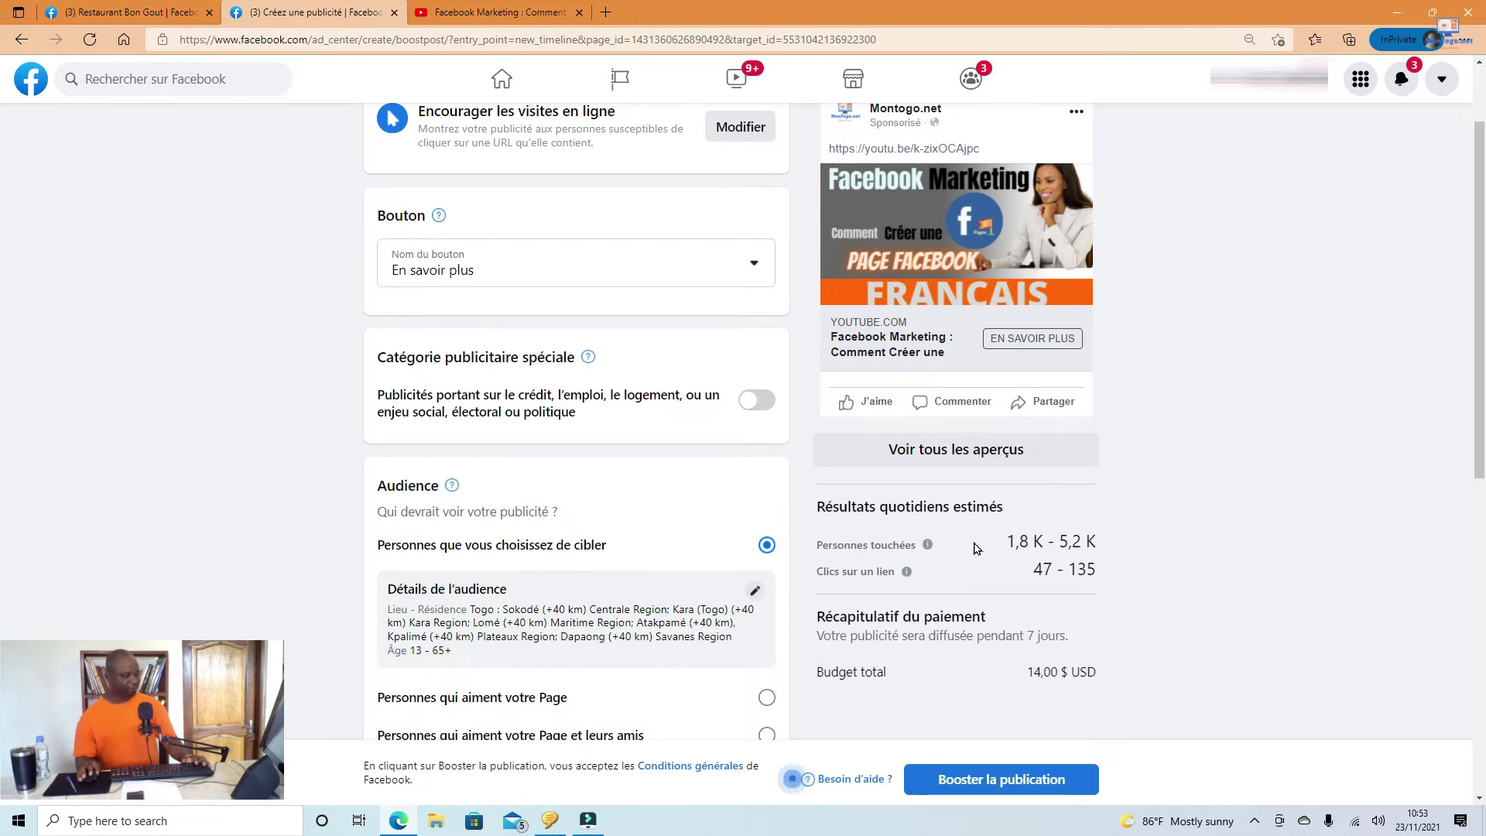
scroll(957, 538, down, 6)
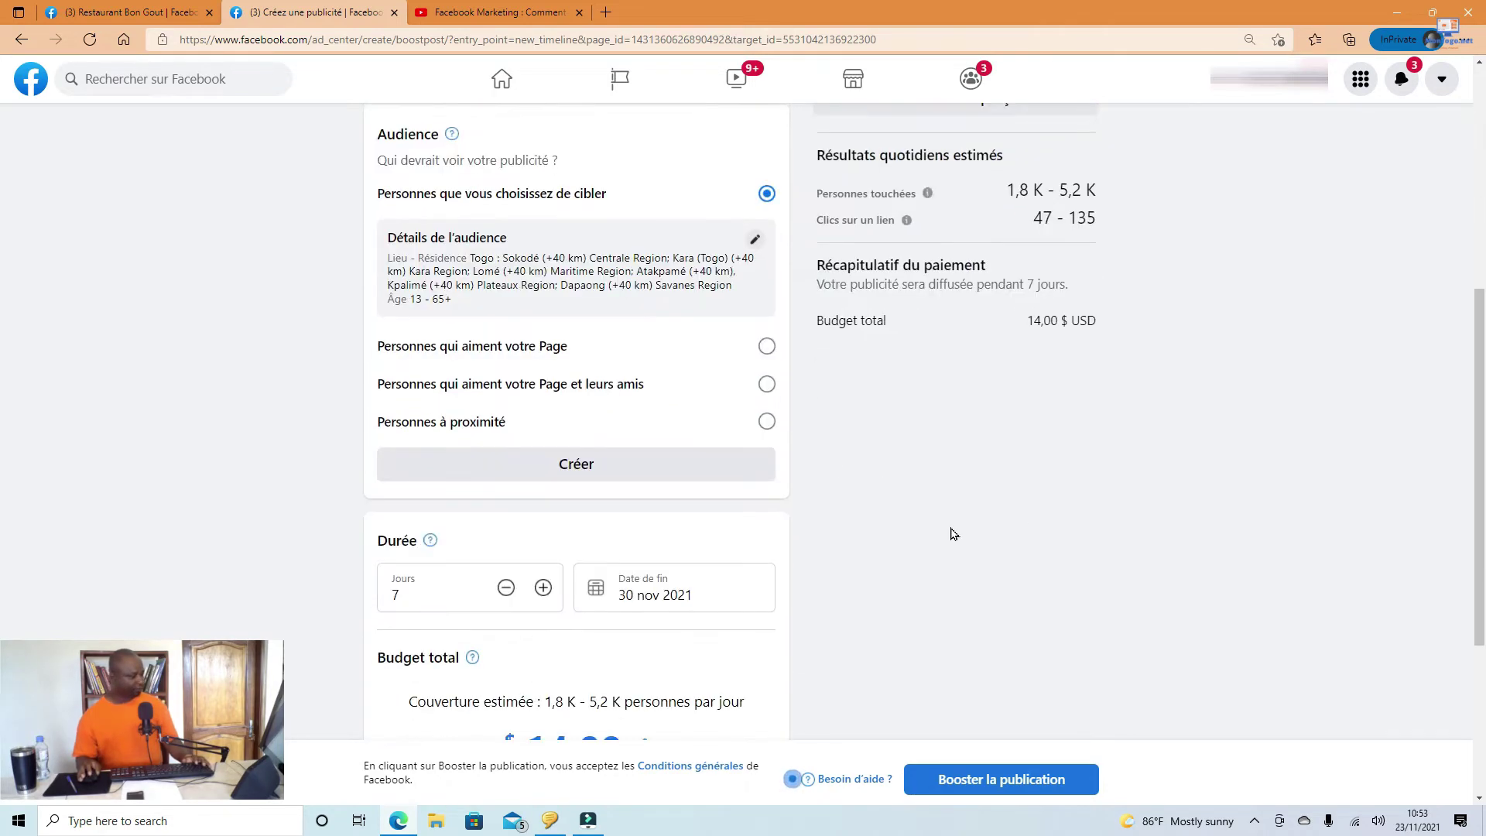
scroll(954, 534, down, 2)
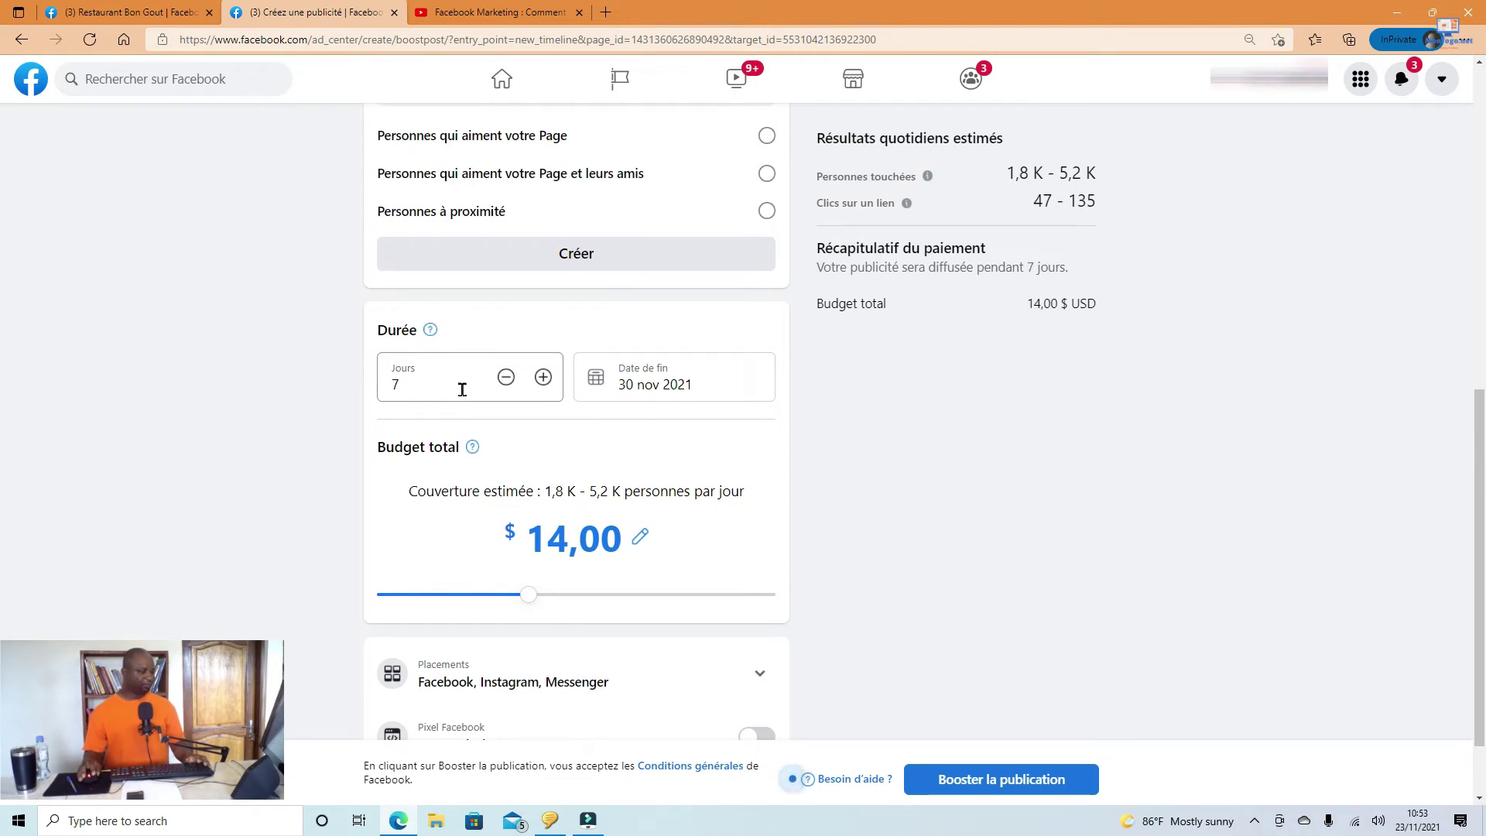
Step: Change the boost duration from 7 days to 1 day
click(465, 386)
double_click(428, 386)
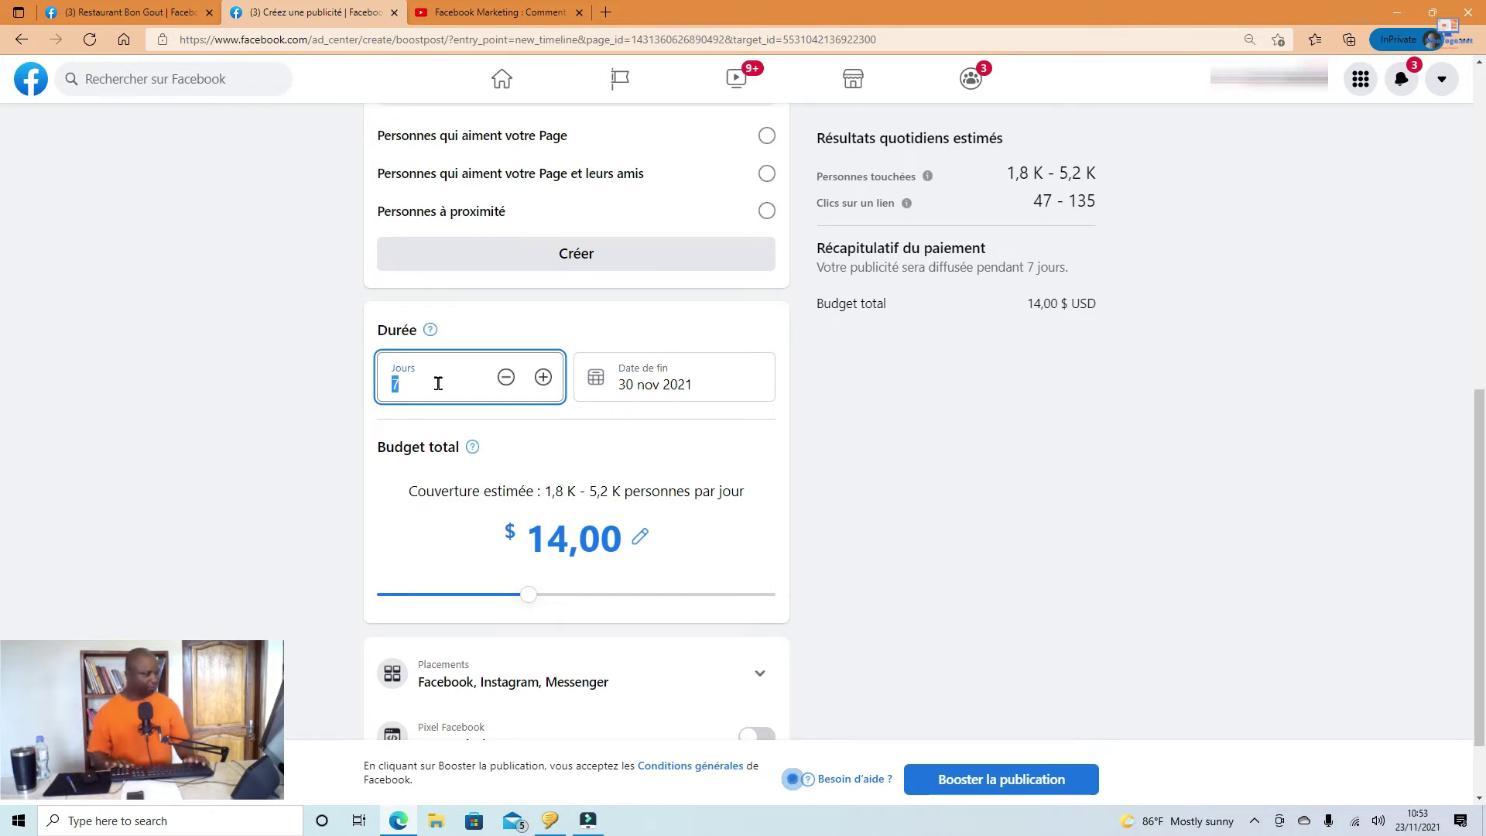
text(1)
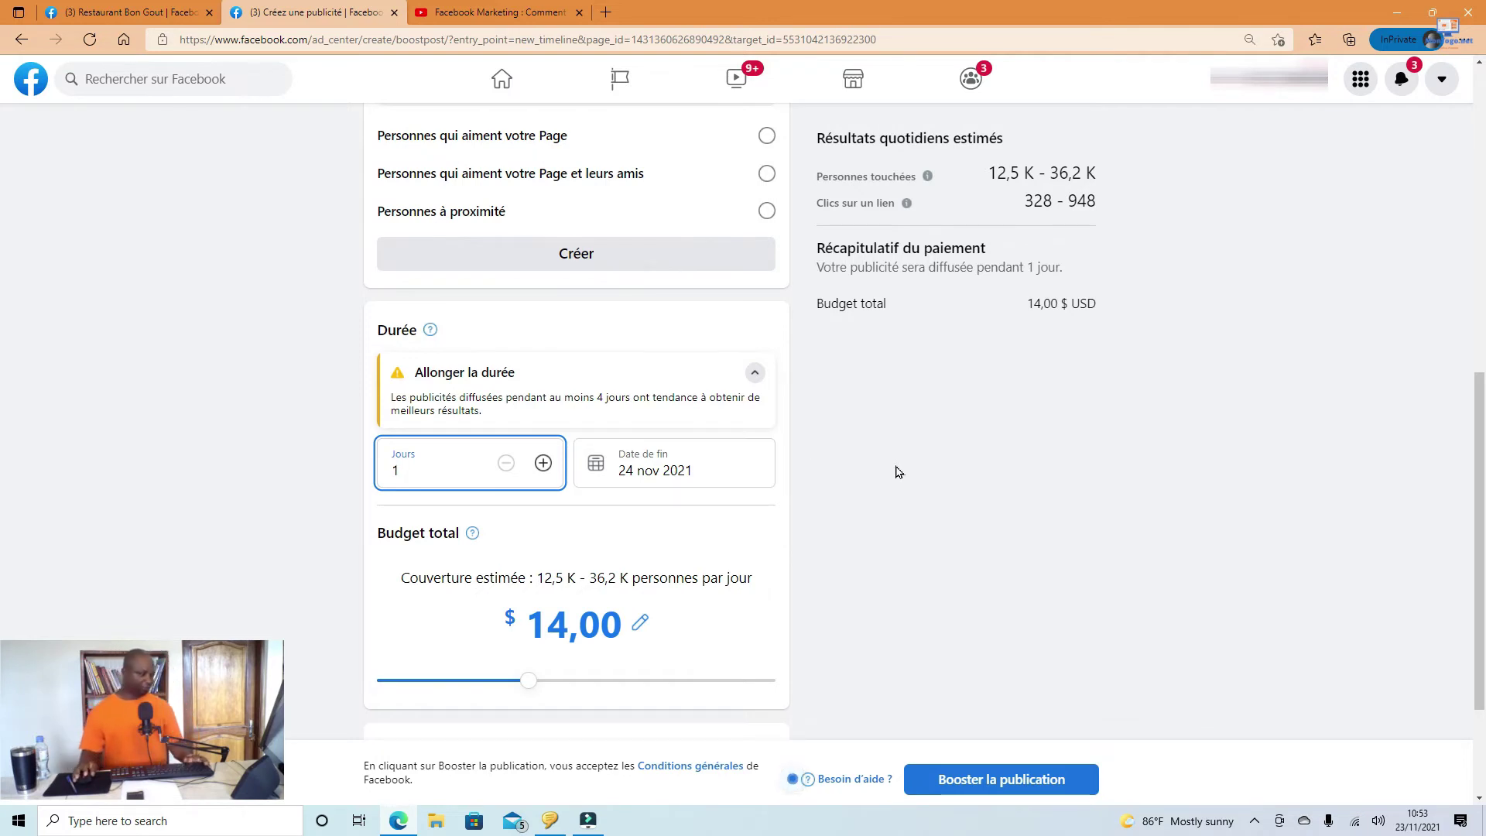
click(762, 535)
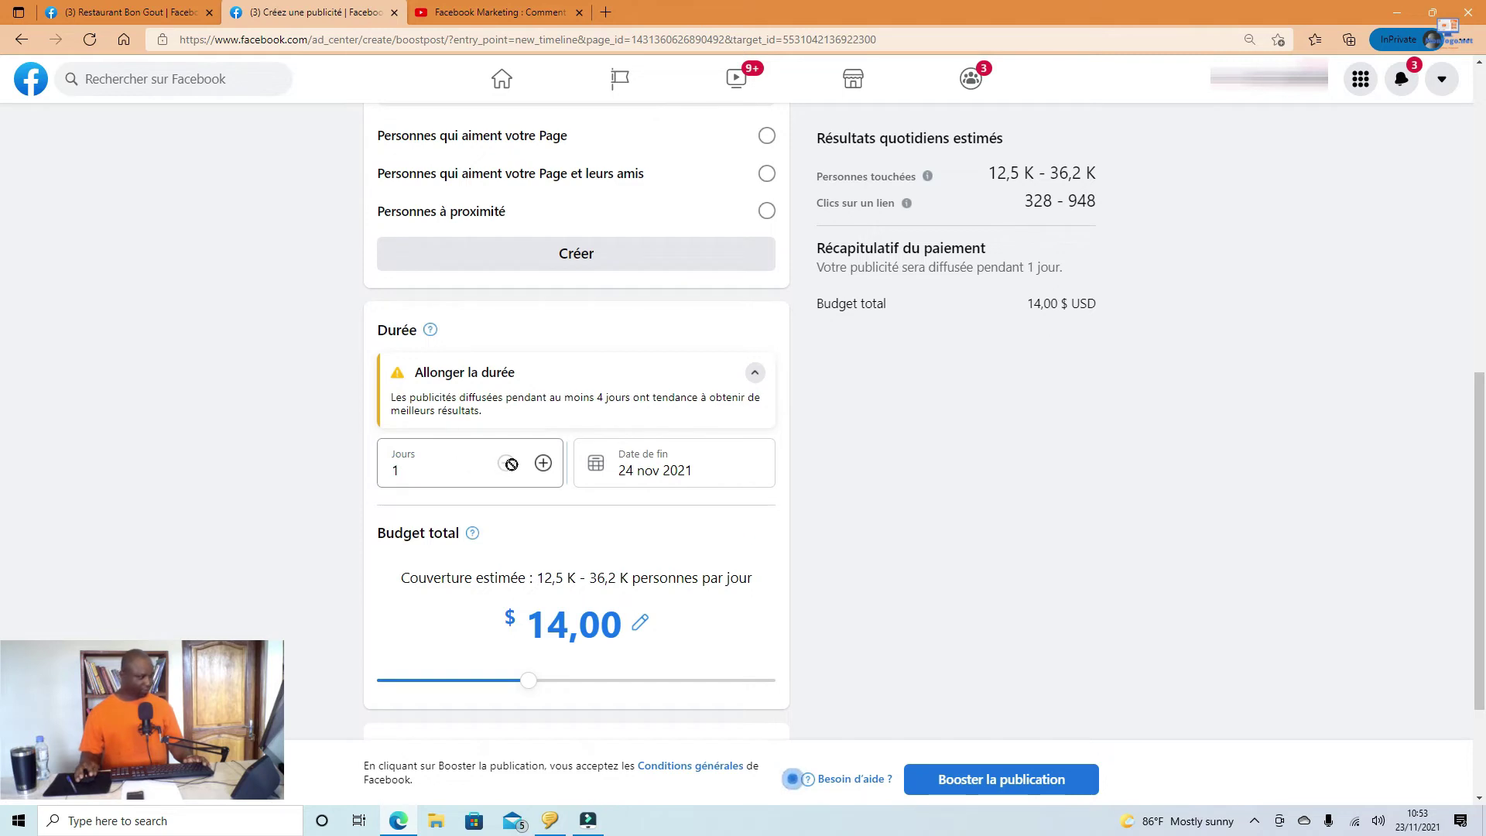
Step: Confirm 24 nov 2021 as the end date in the Date de fin calendar
scroll(777, 511, down, 1)
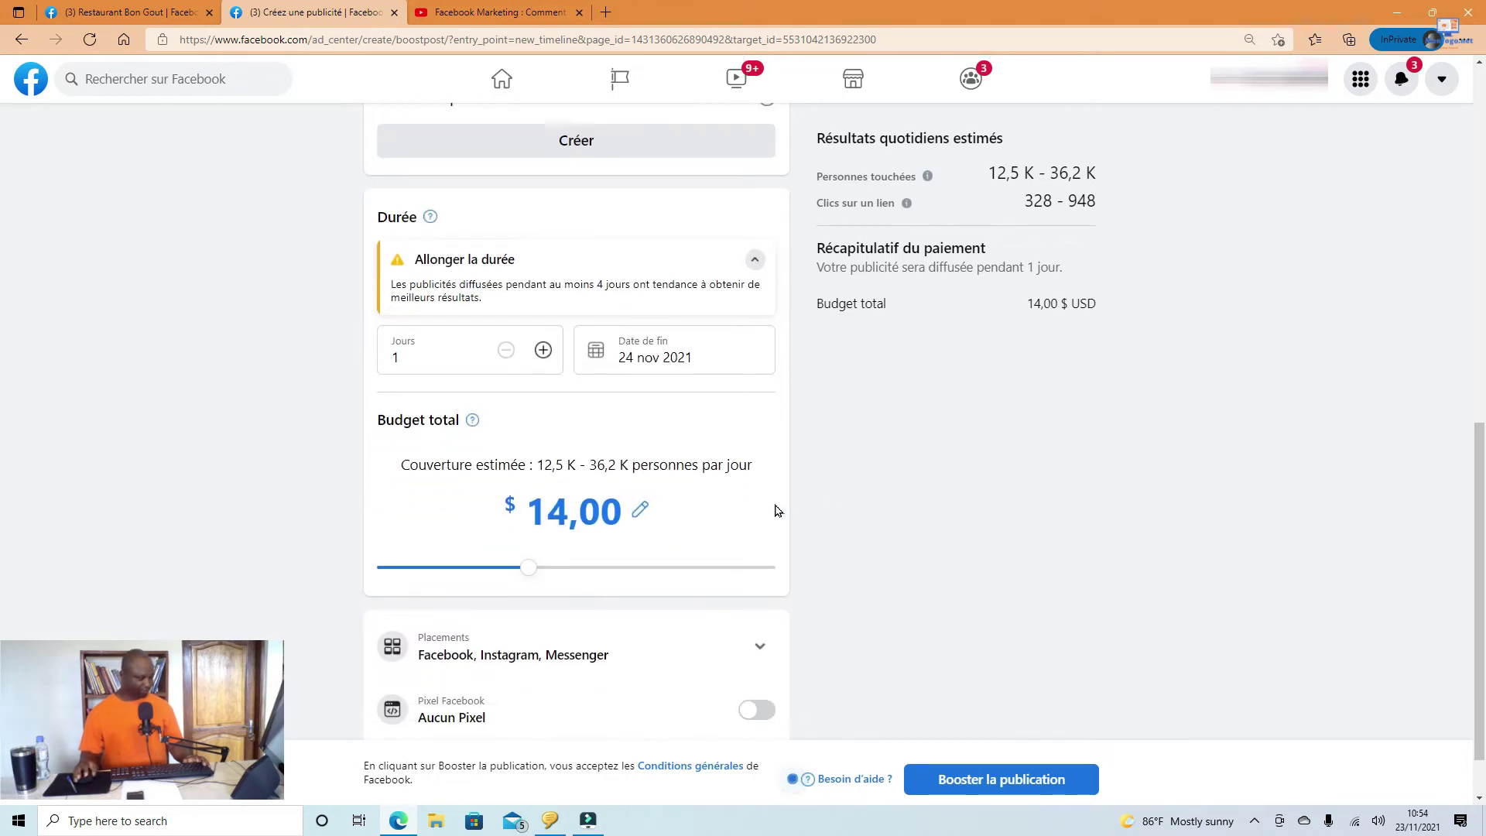
scroll(778, 511, down, 1)
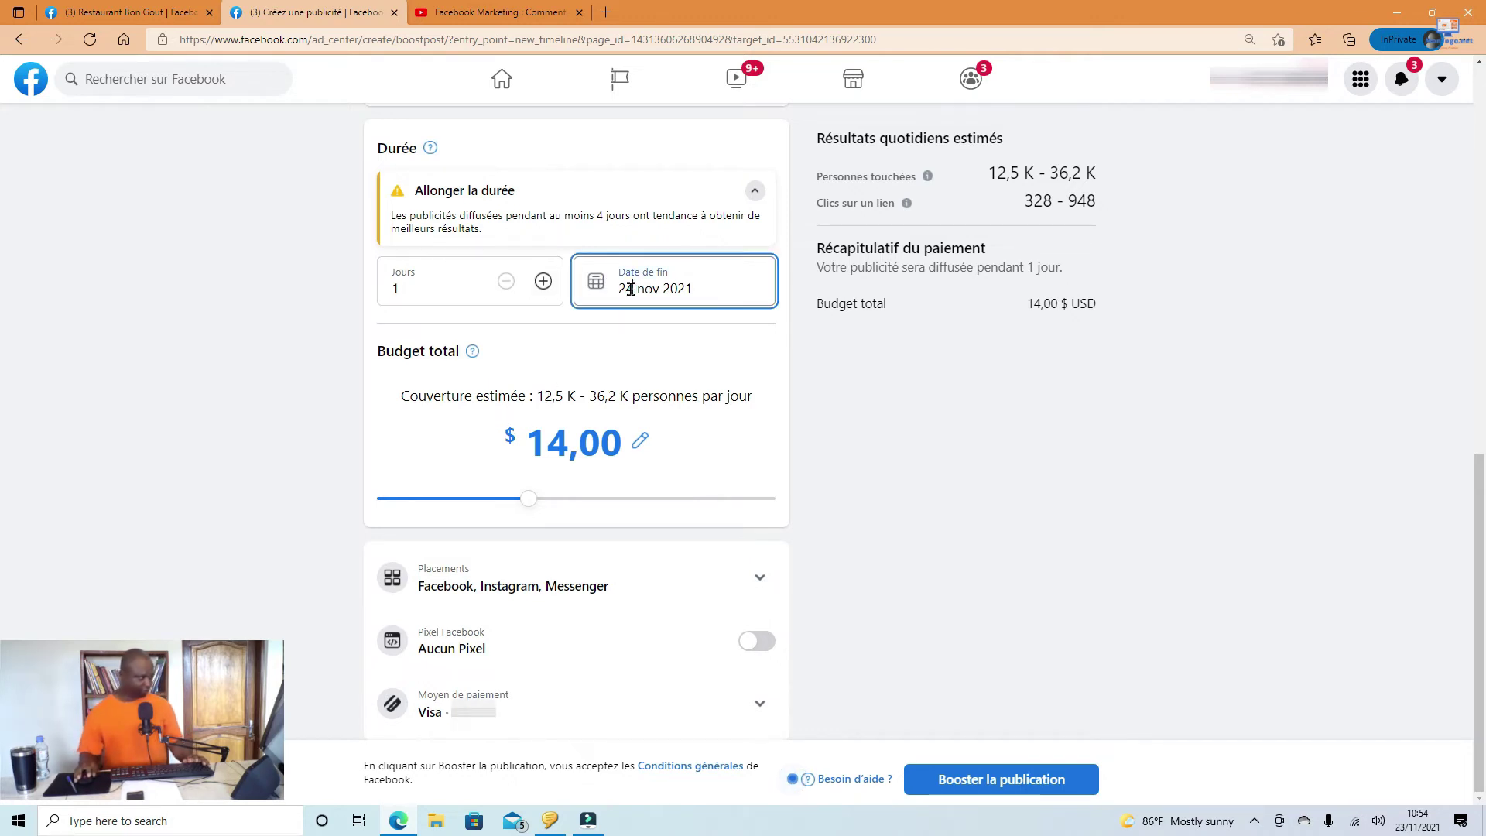
click(630, 289)
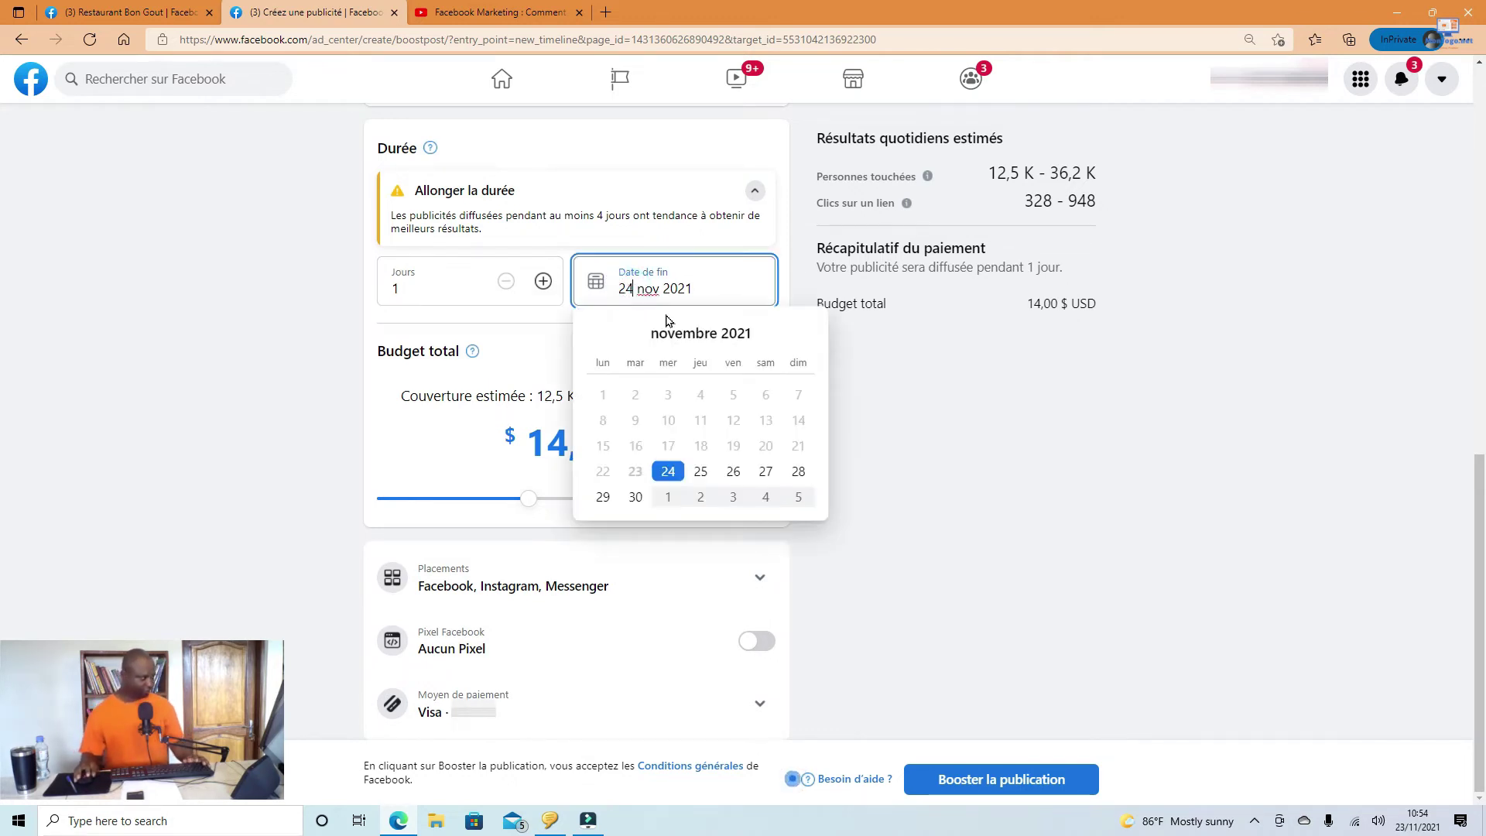
click(668, 473)
click(669, 472)
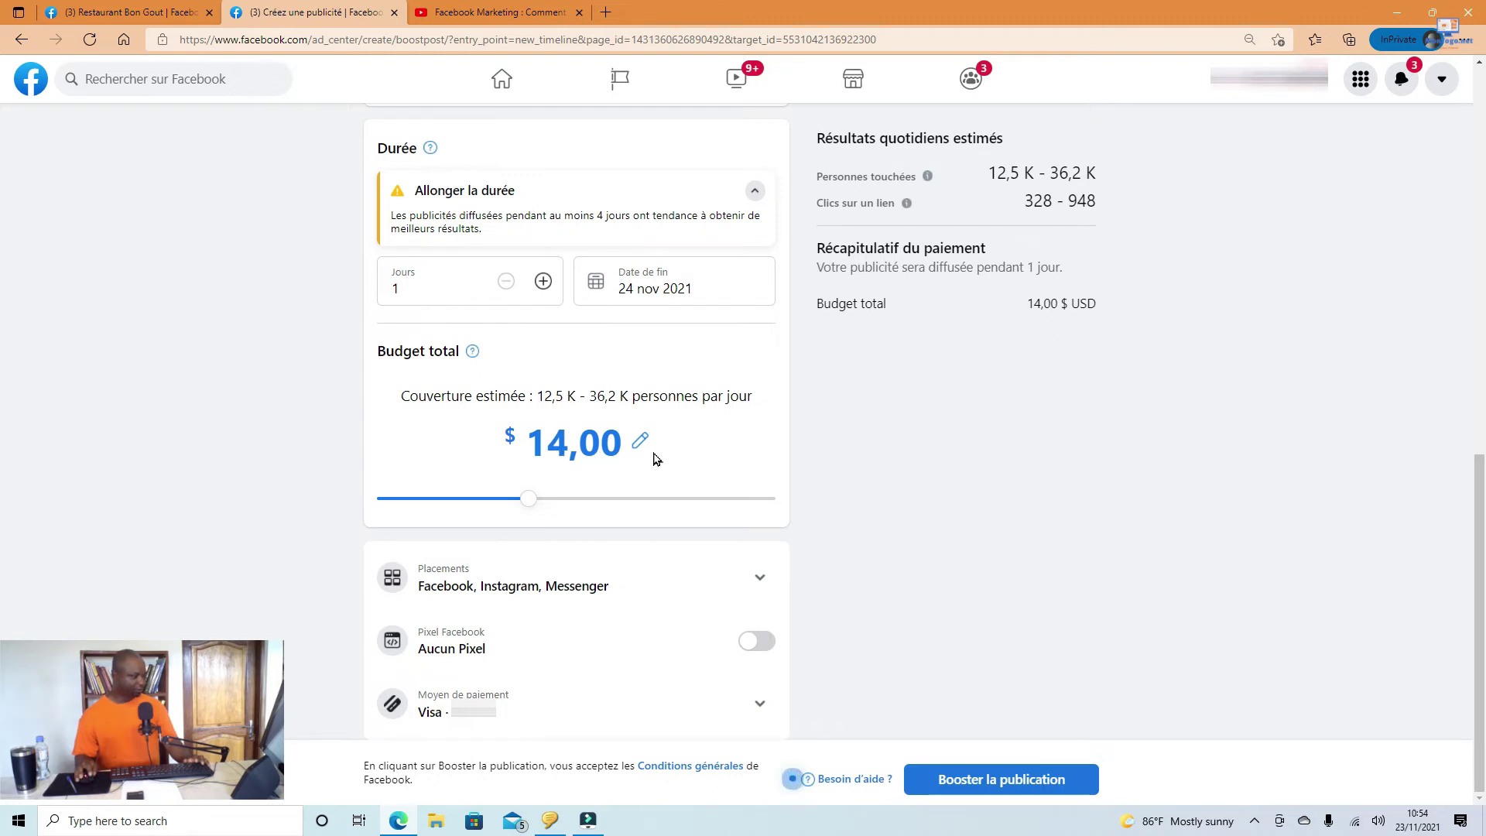
Step: Drag the Budget total slider down from $14,00 to $1,00
drag(629, 397, 539, 393)
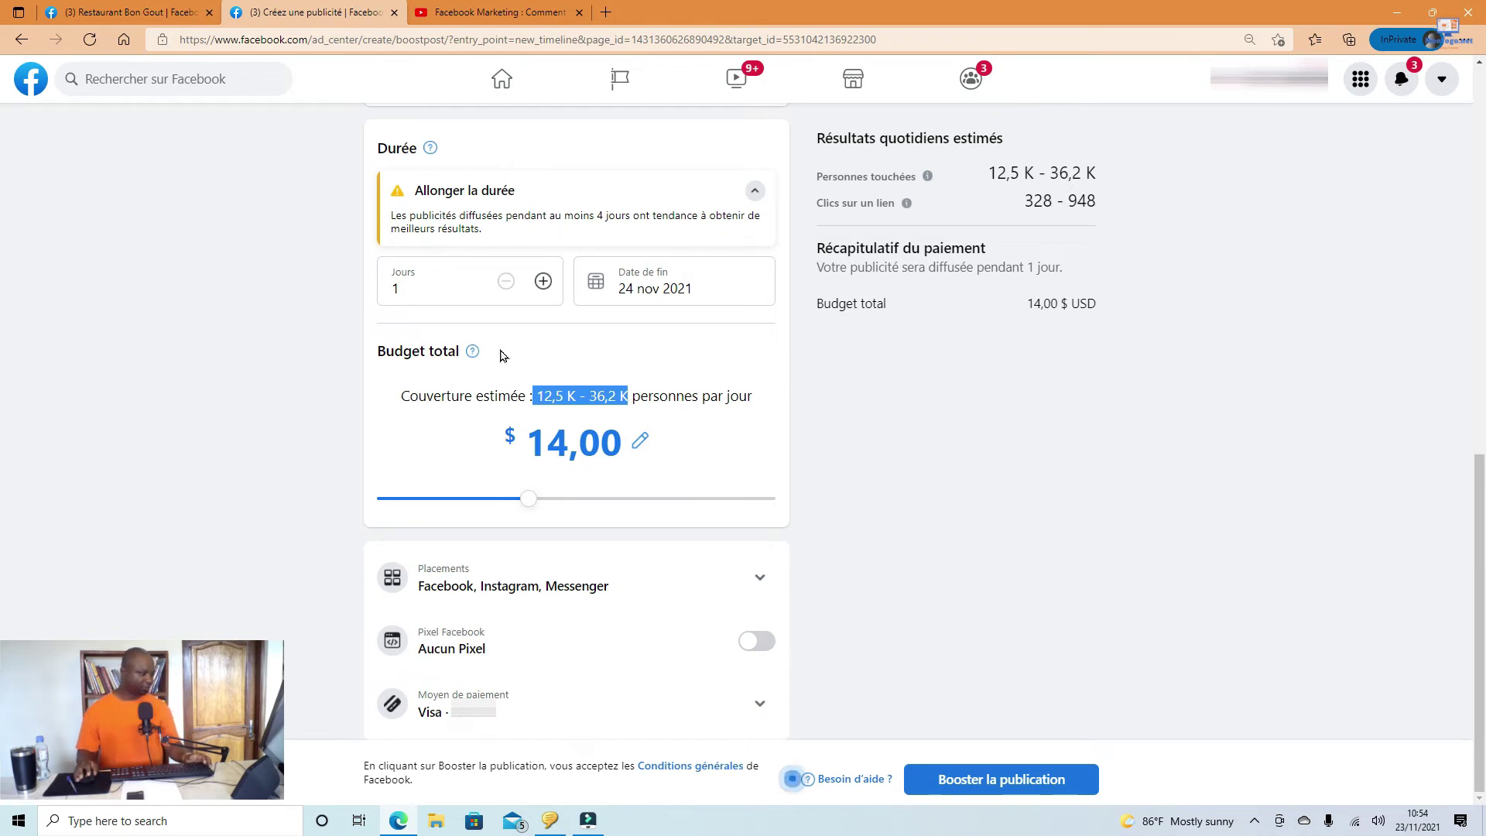
click(513, 458)
drag(514, 464, 567, 444)
click(758, 478)
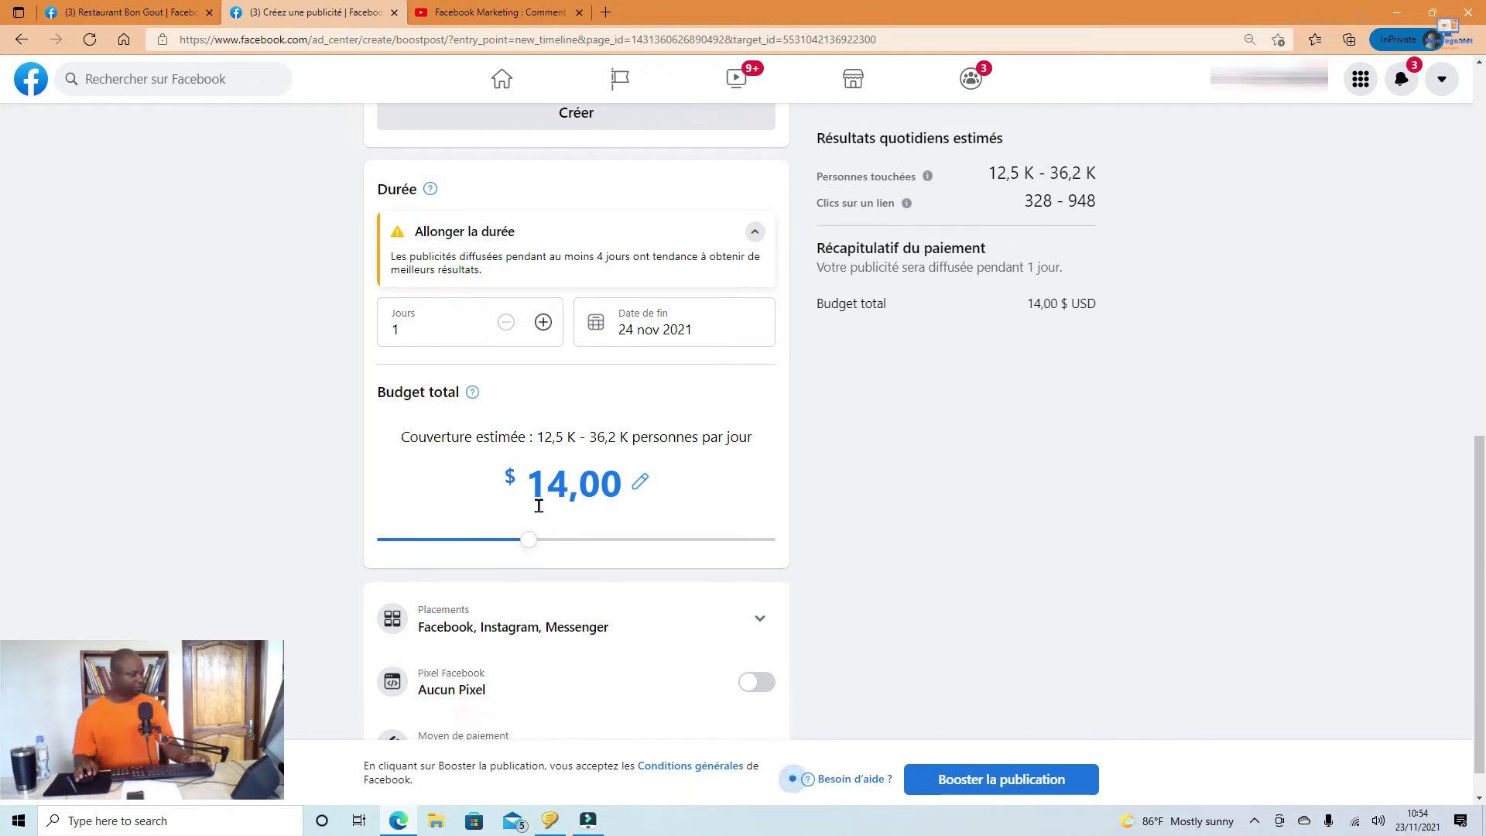
drag(528, 547, 379, 542)
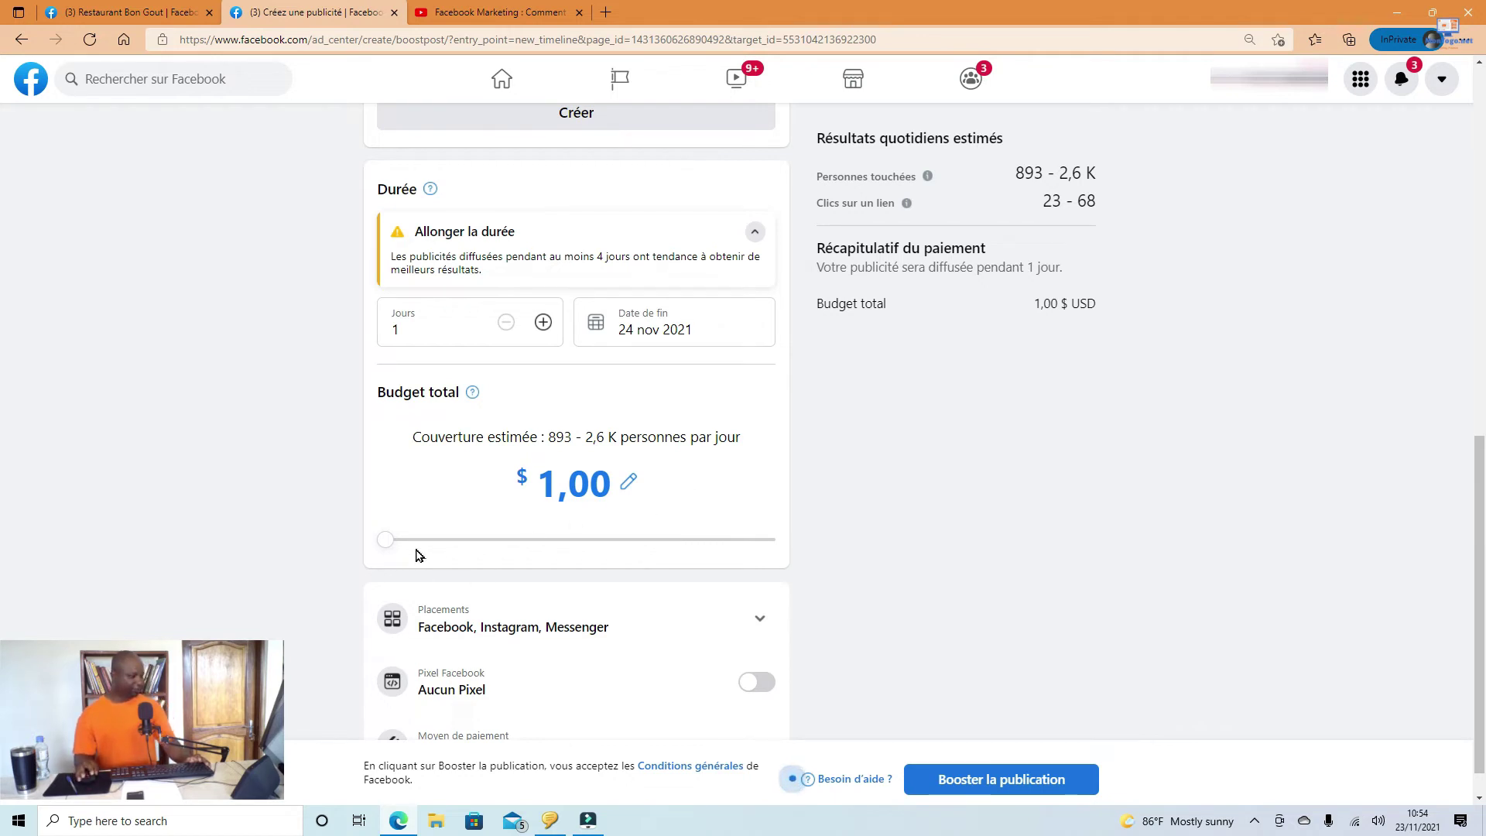
mouse_move(383, 540)
mouse_down()
mouse_move(783, 563)
mouse_move(377, 534)
mouse_up()
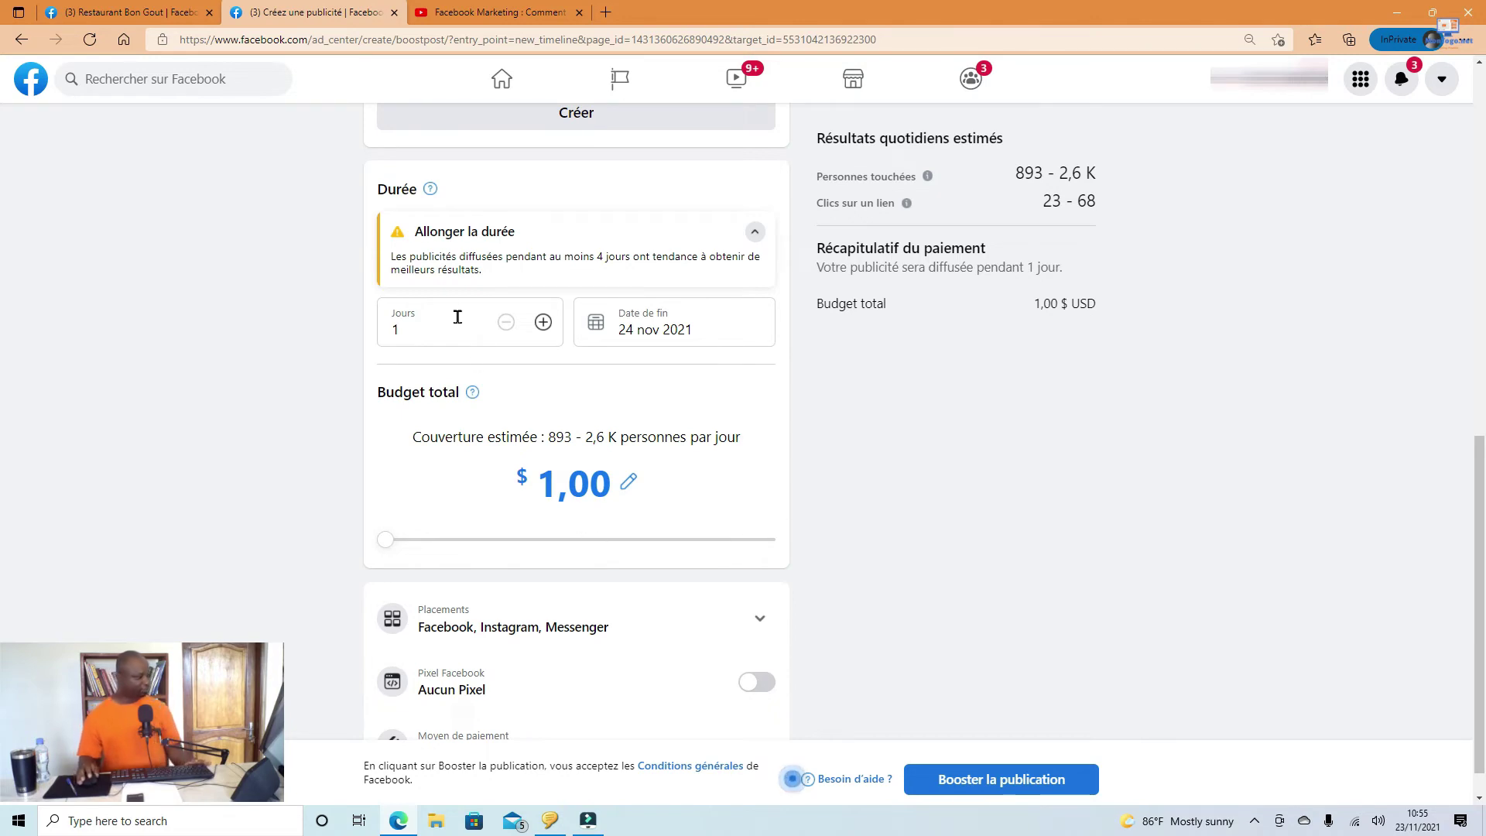
Step: Keep placements on Facebook, Messenger and Instagram, then open the payment method for changing
scroll(436, 222, up, 2)
scroll(436, 222, up, 10)
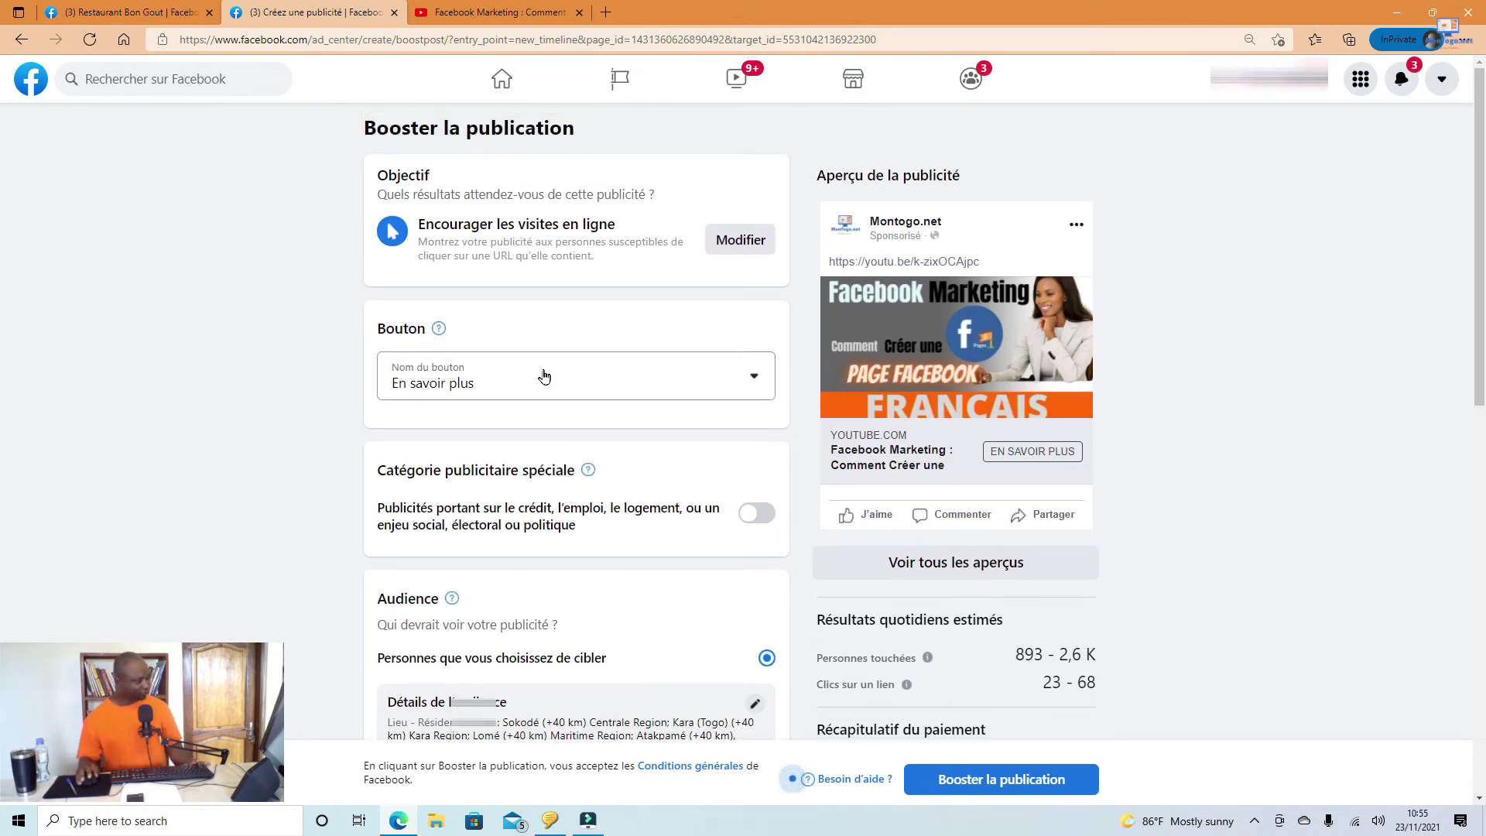
scroll(537, 375, down, 3)
scroll(395, 405, down, 6)
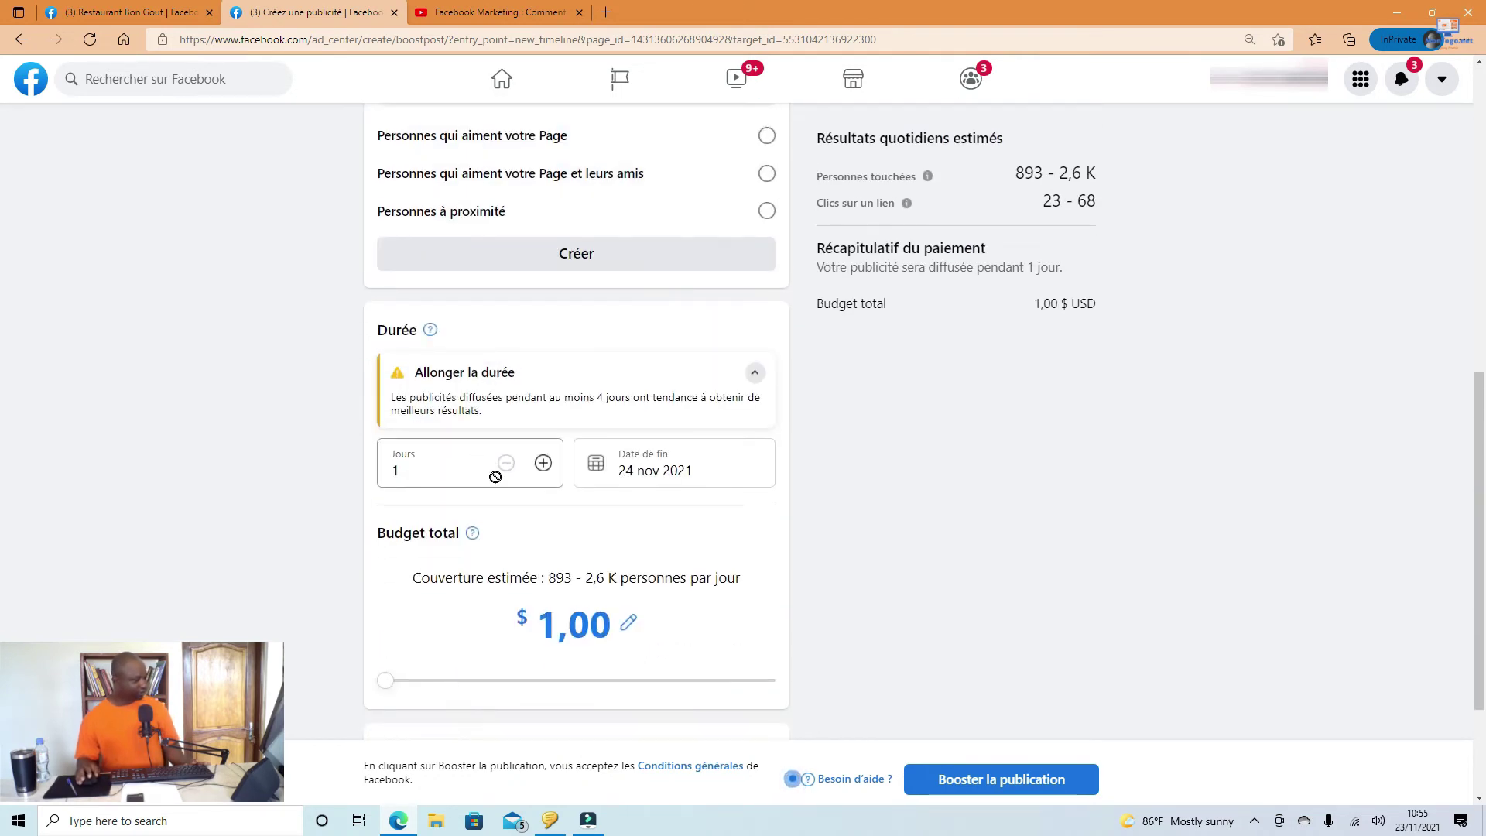
scroll(401, 452, down, 2)
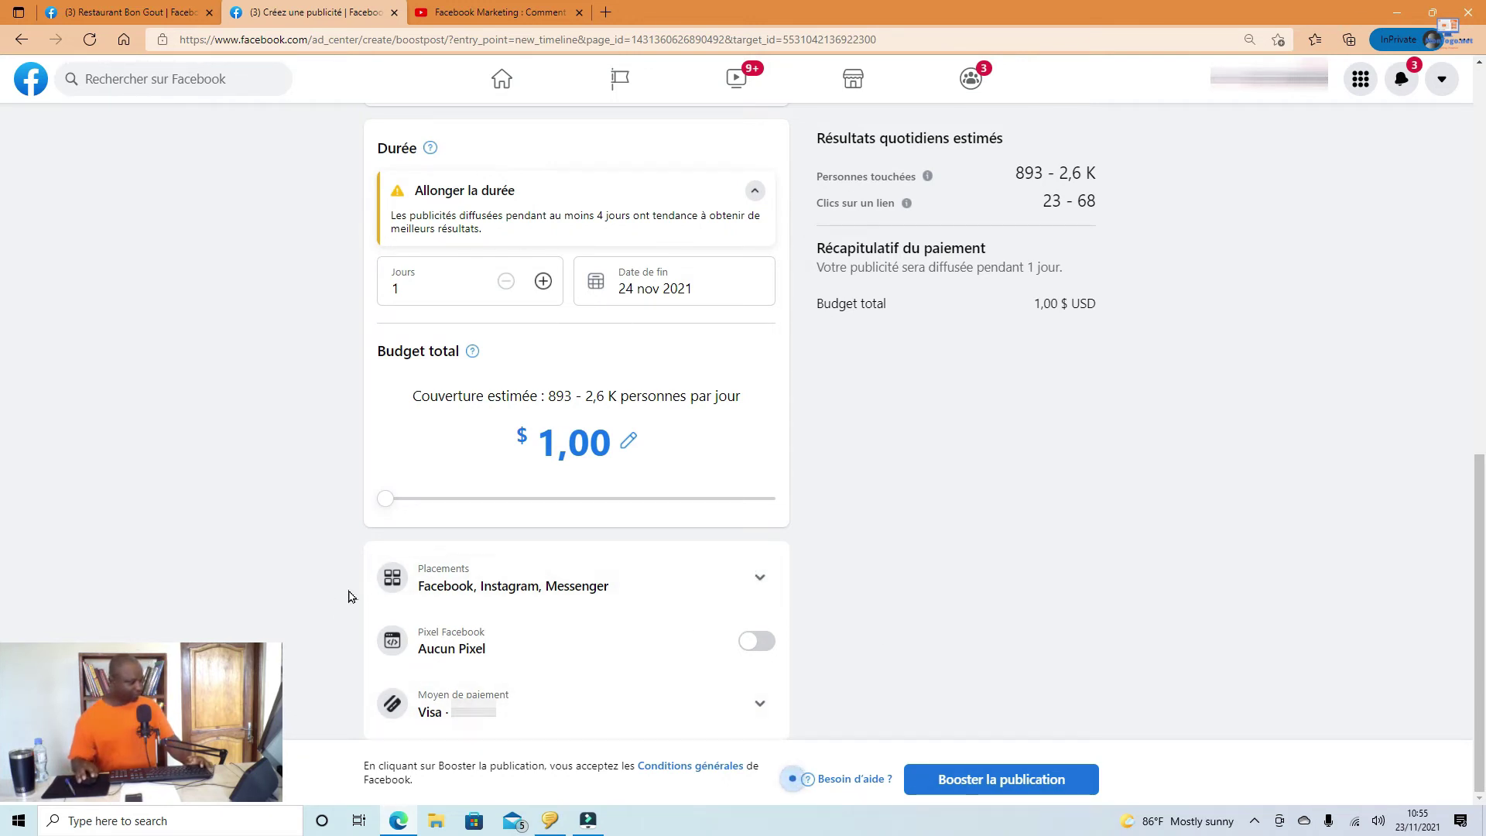
click(759, 577)
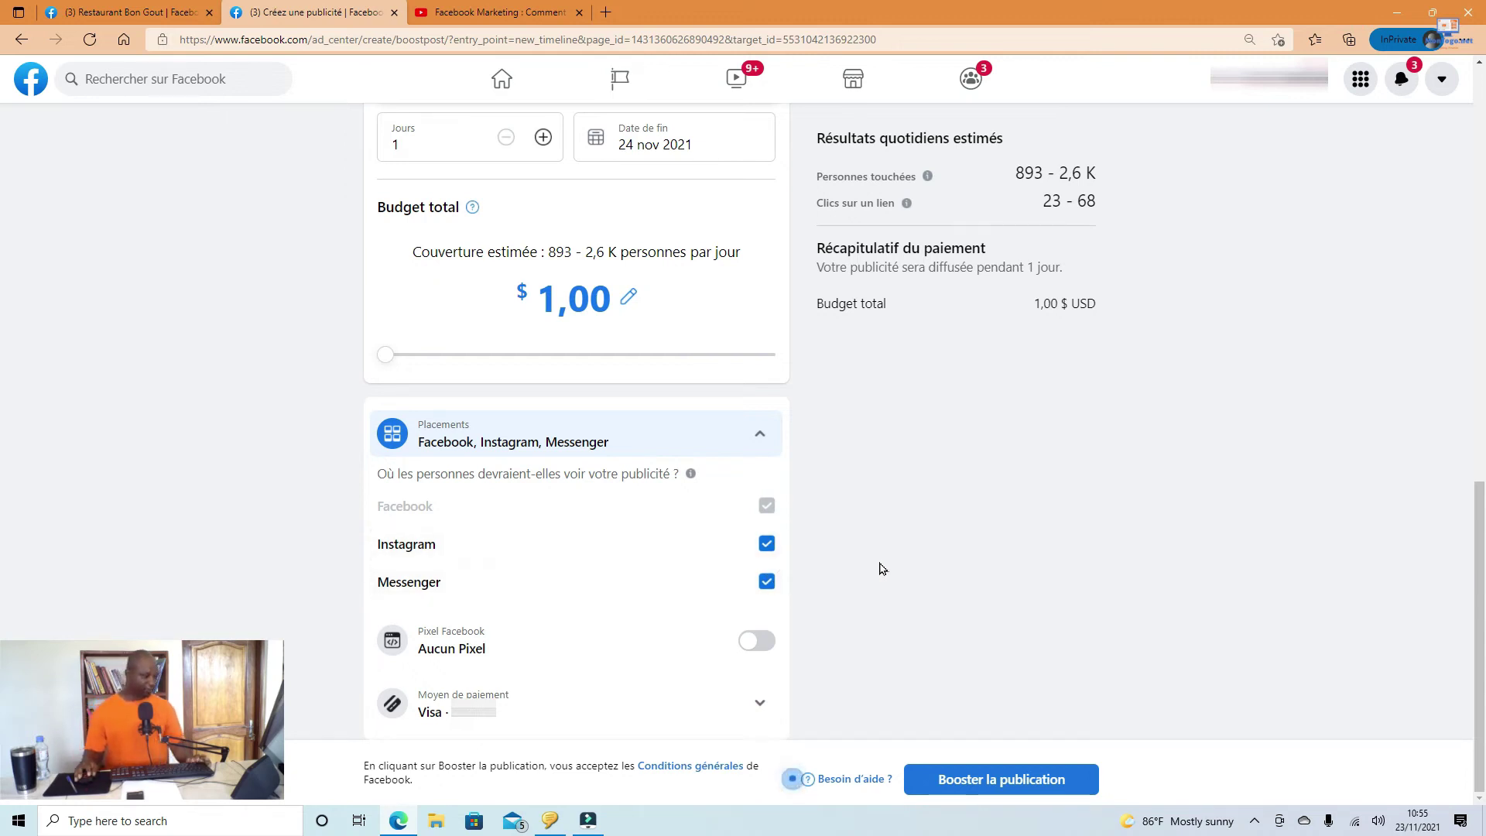
click(767, 544)
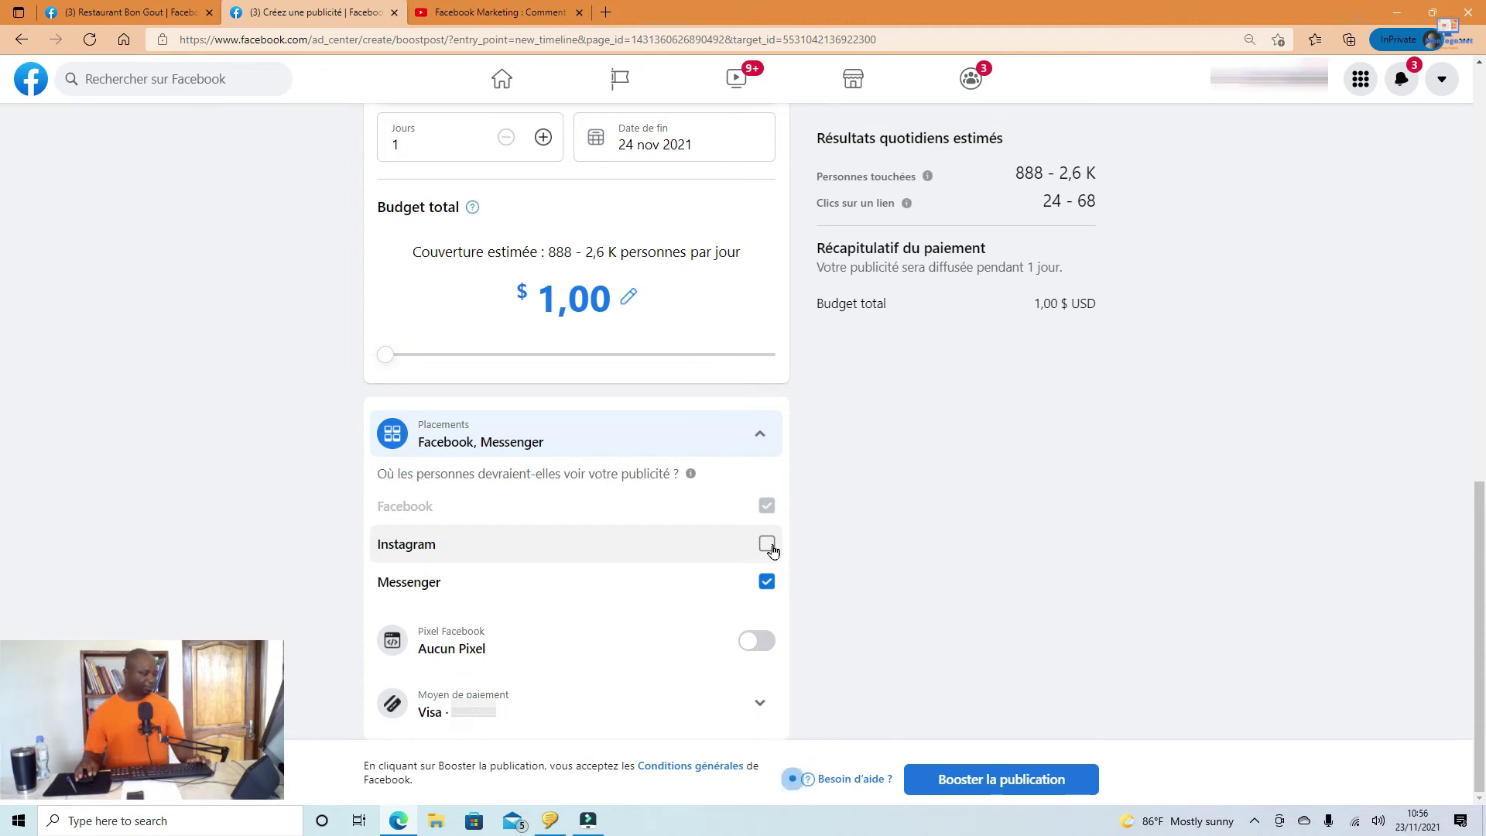
click(770, 548)
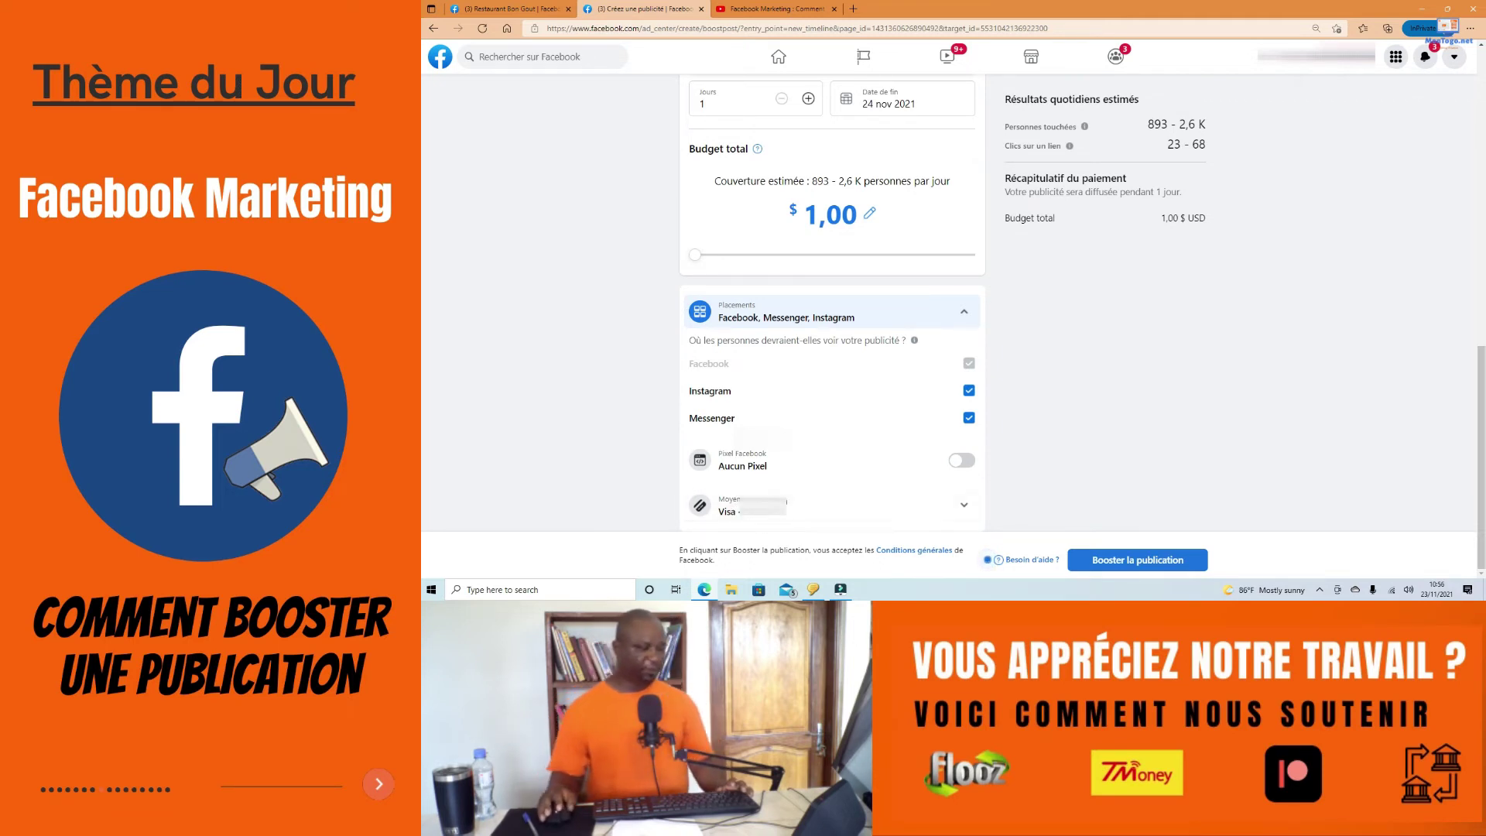
click(854, 509)
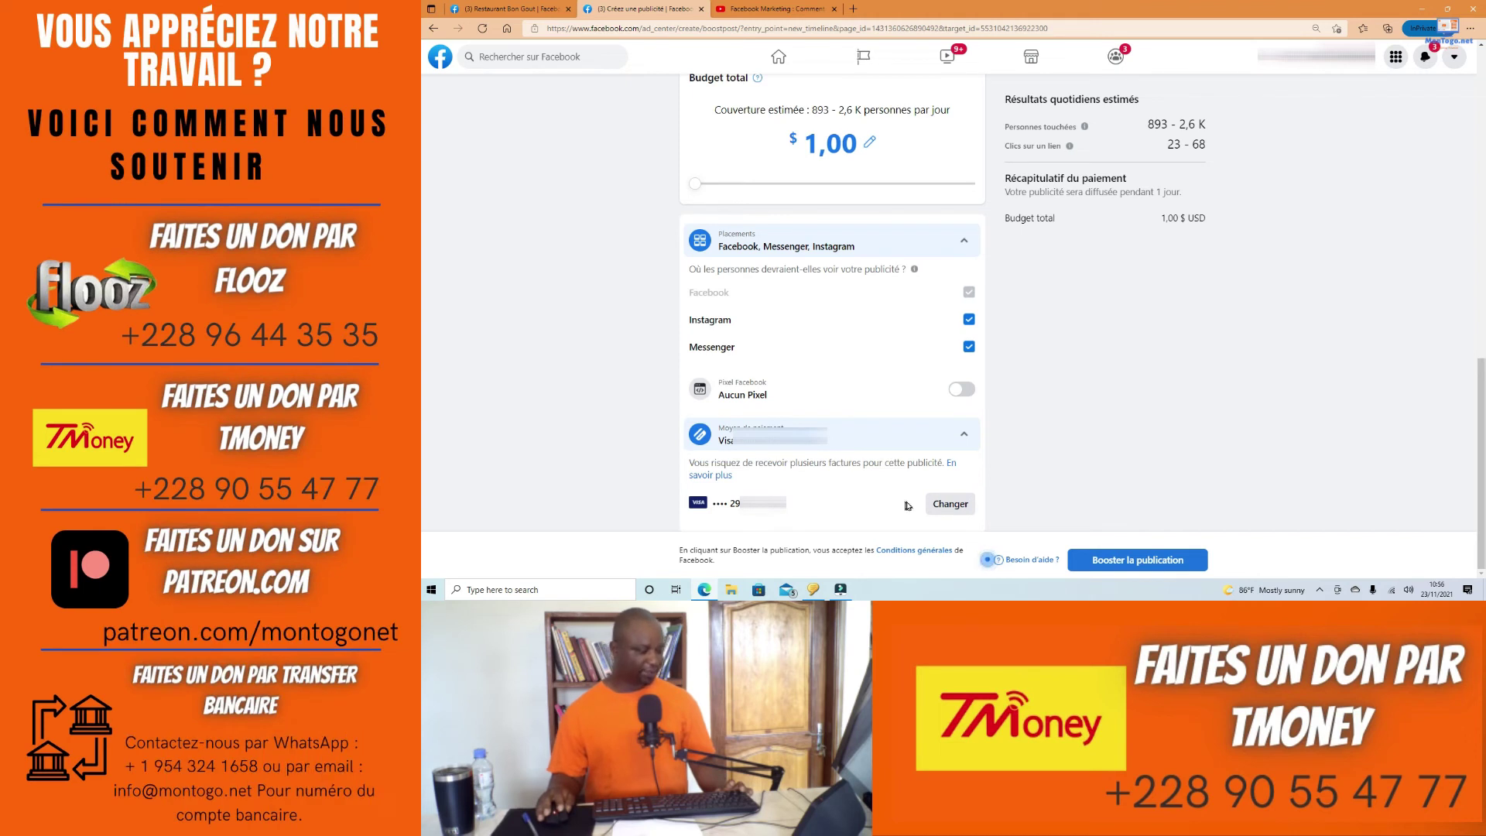
click(959, 507)
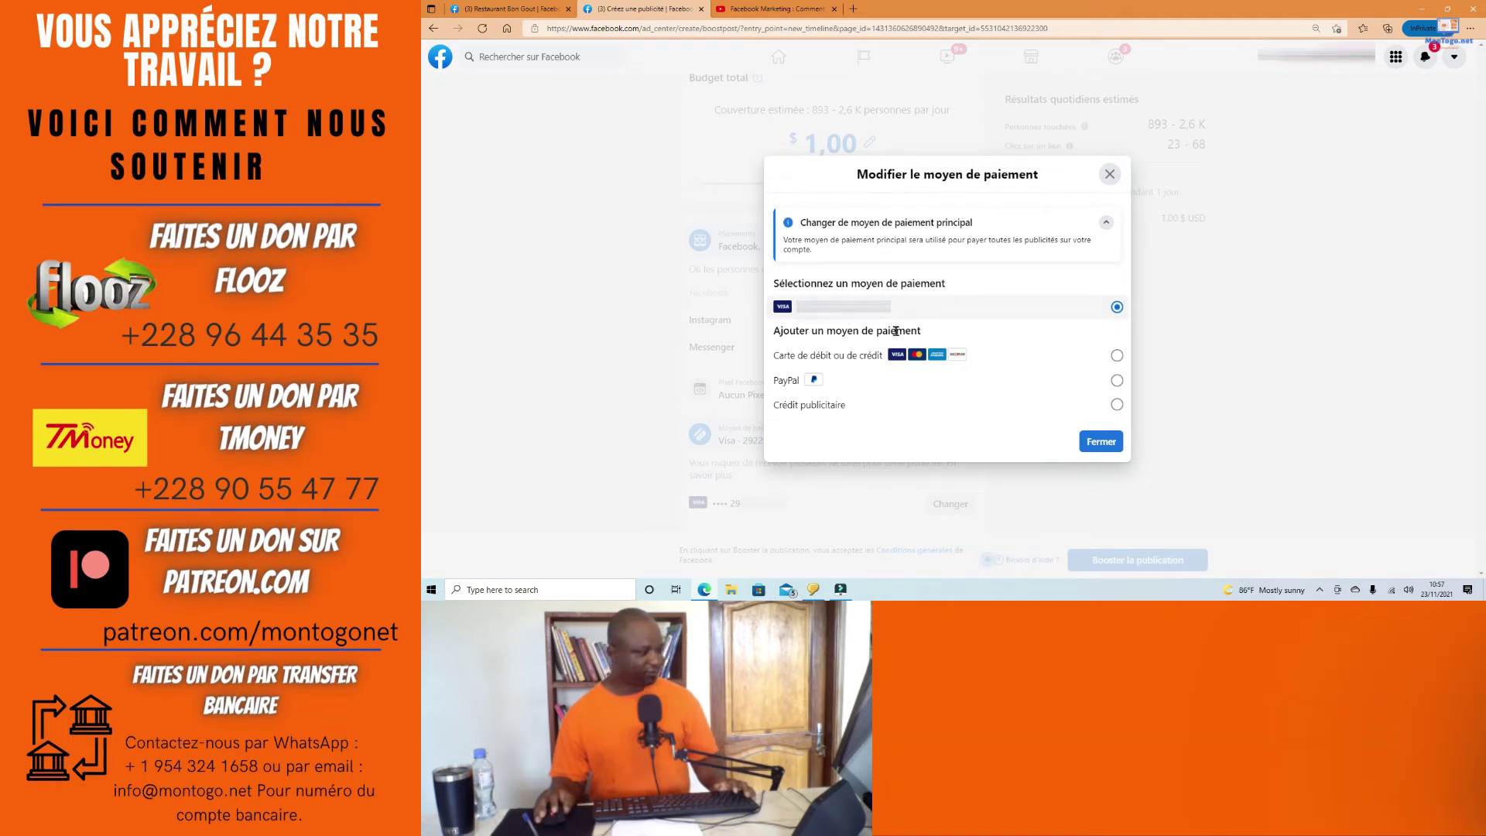
Step: Choose Carte de débit ou de crédit as the new payment method and continue to the card form
click(1118, 381)
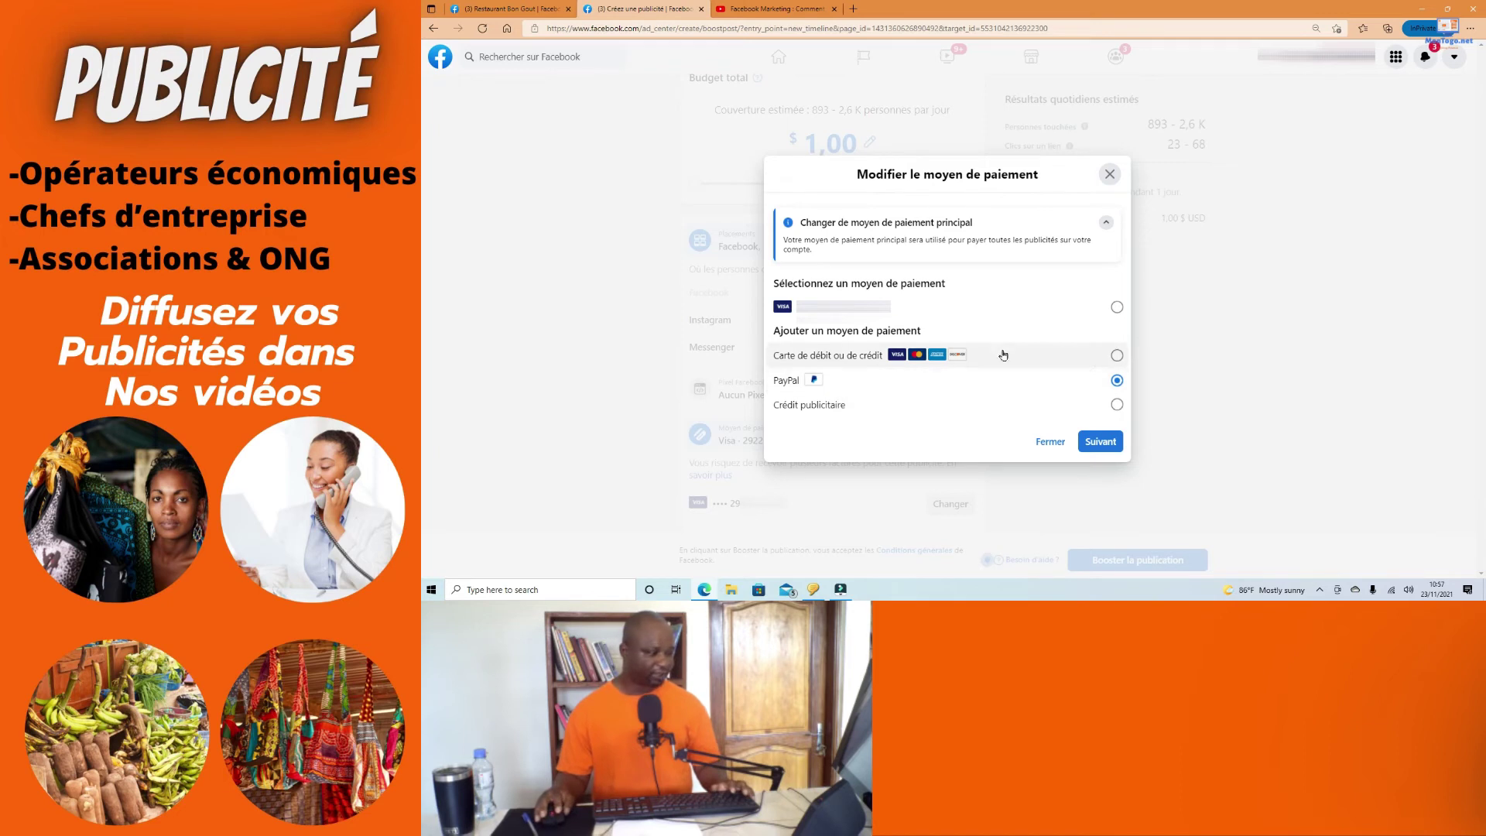
click(1118, 356)
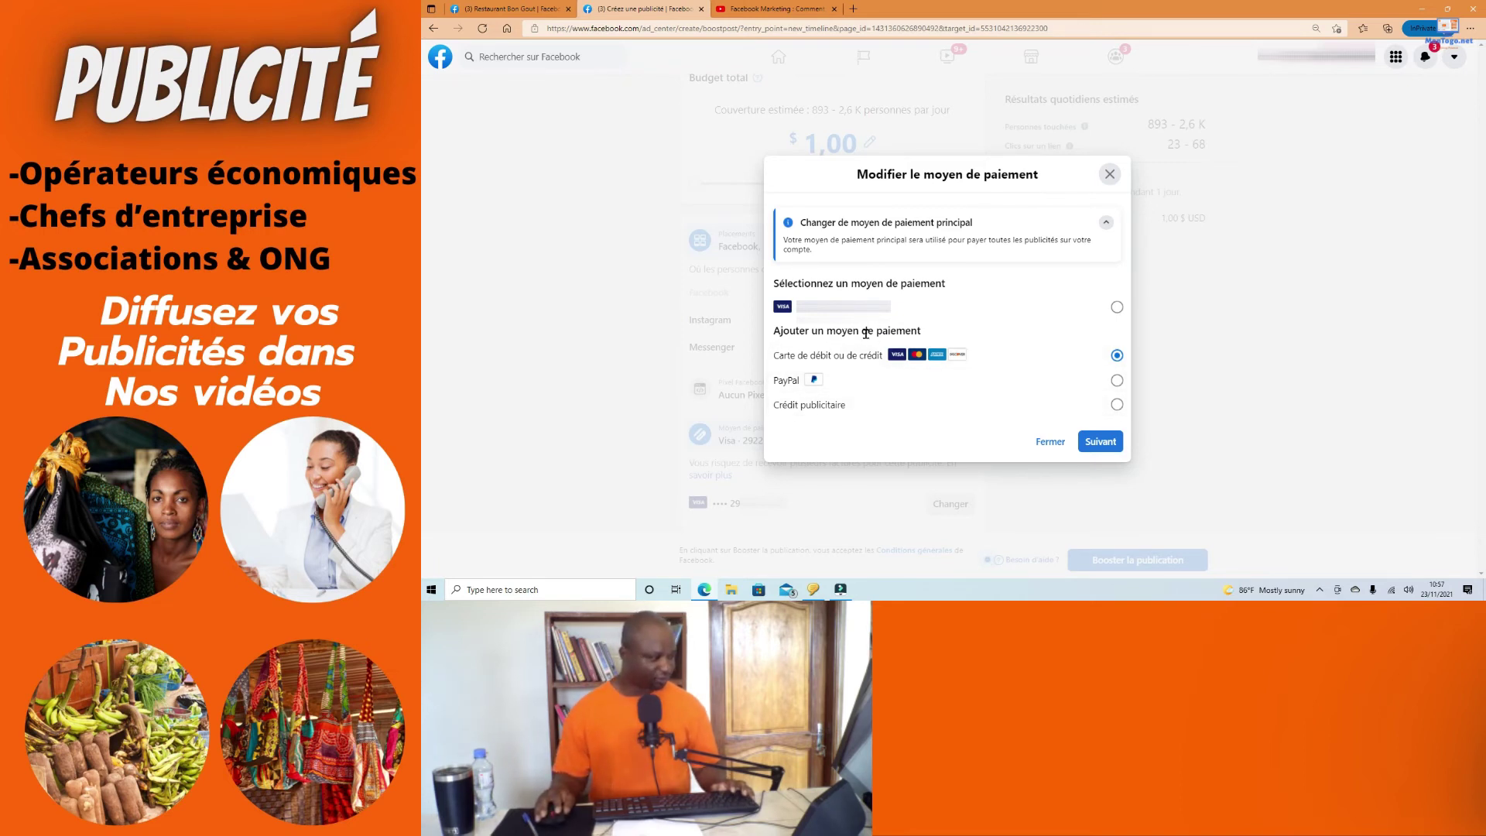
click(1116, 438)
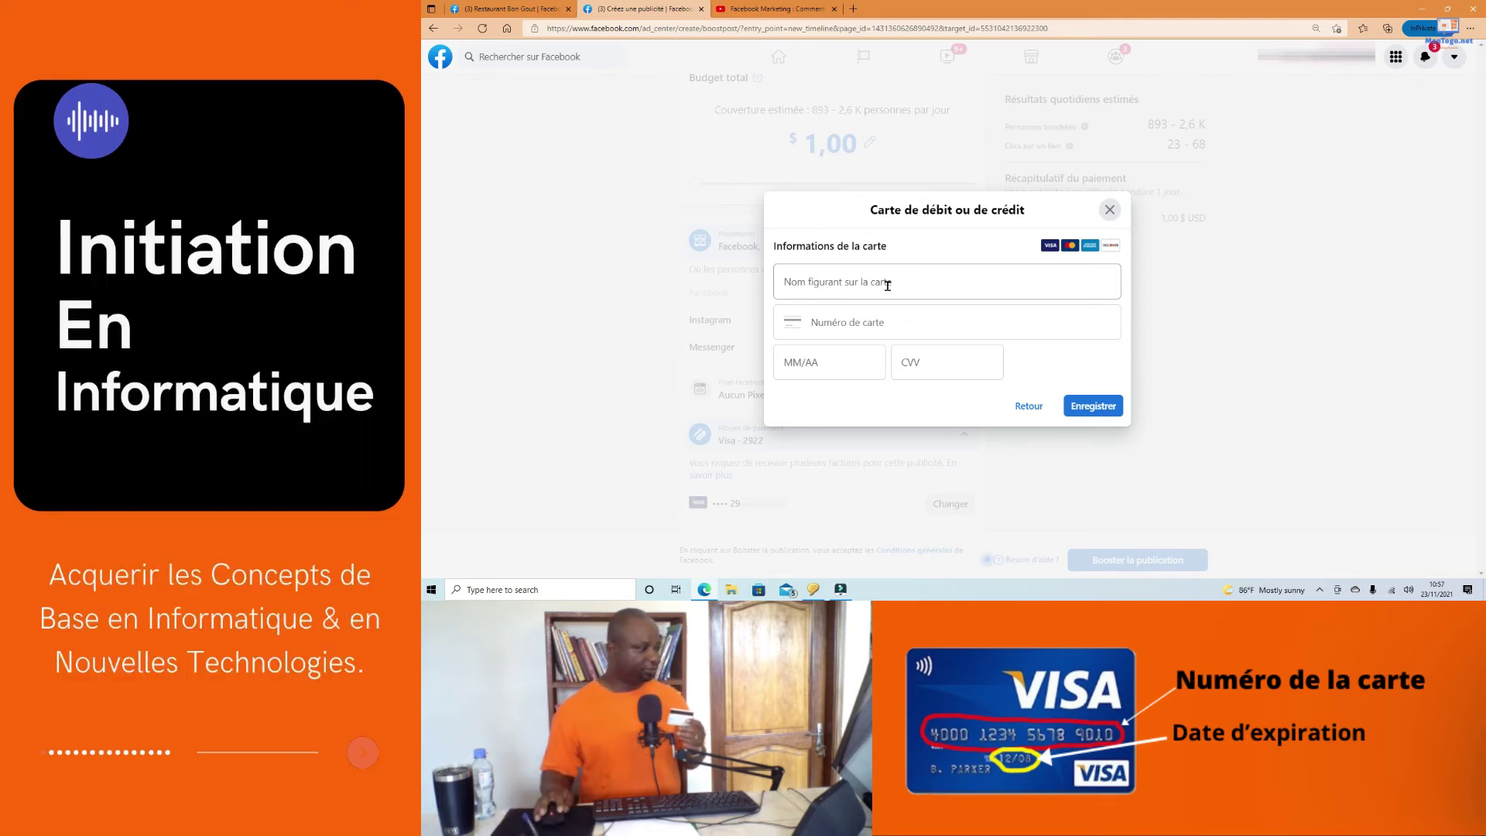
Step: Enter the cardholder's name on the new Visa card form
click(888, 284)
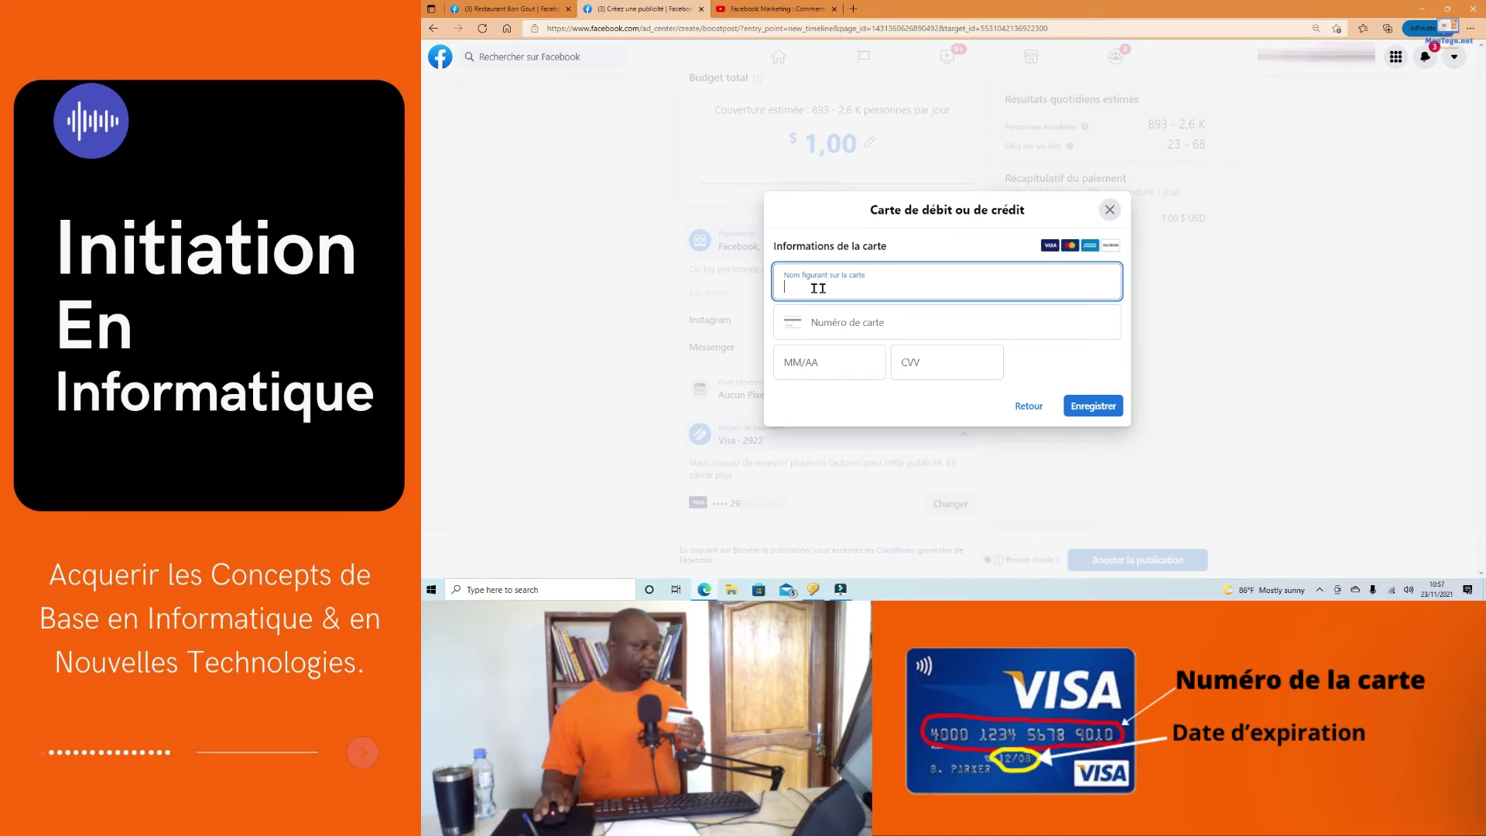
text(PARKER)
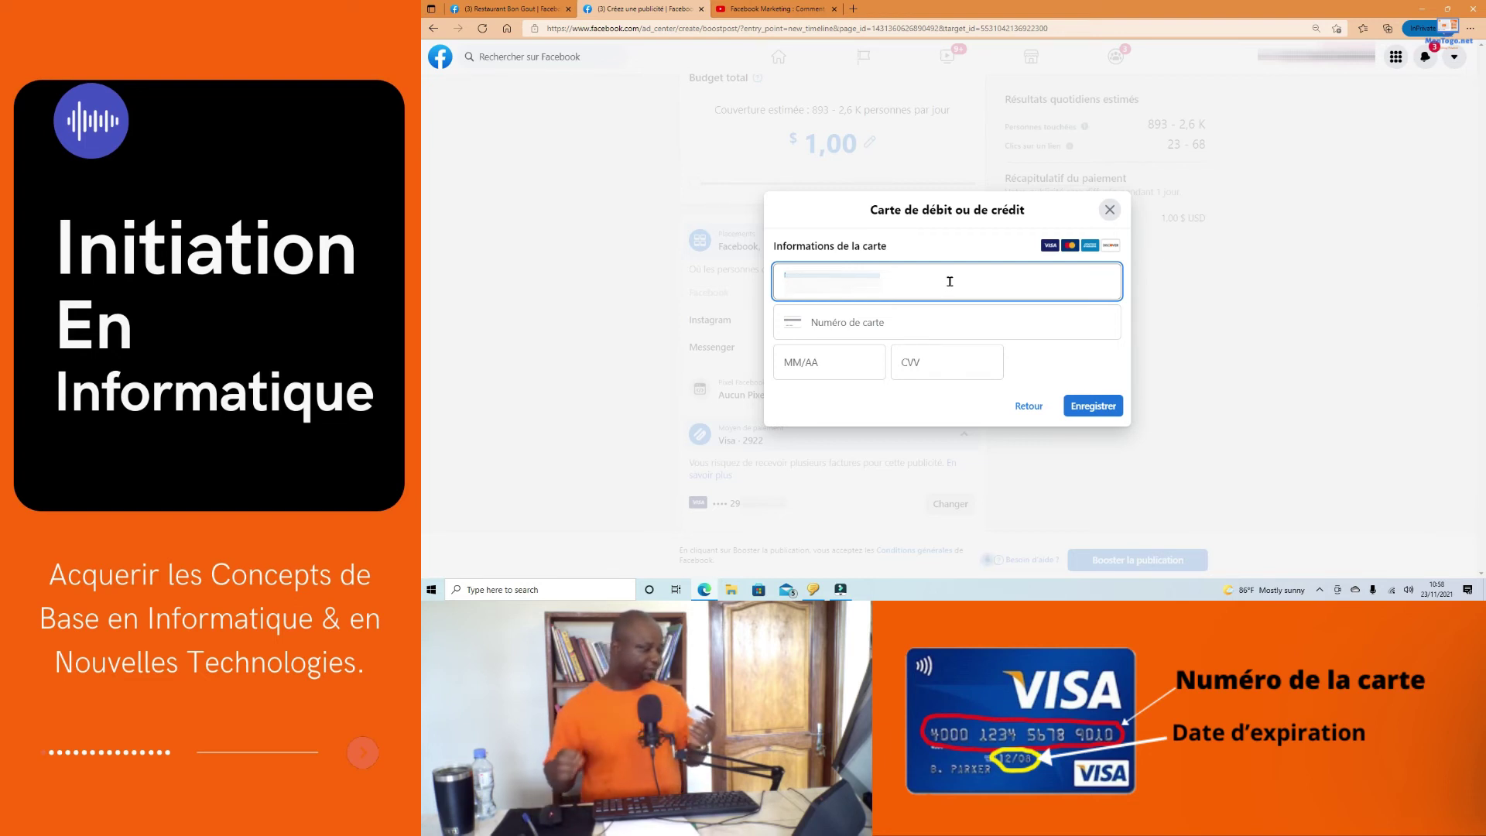
click(875, 321)
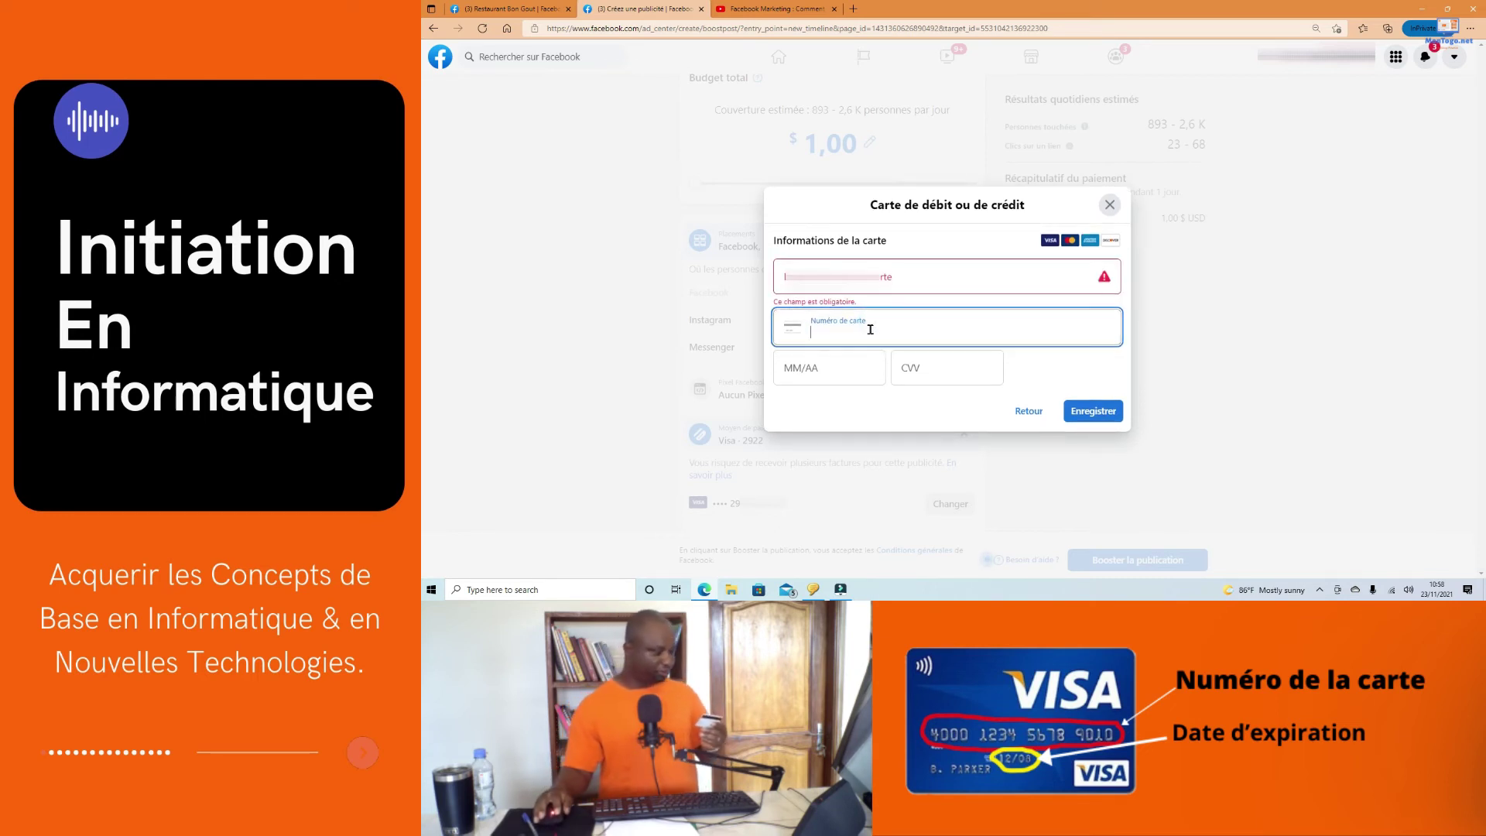
click(785, 277)
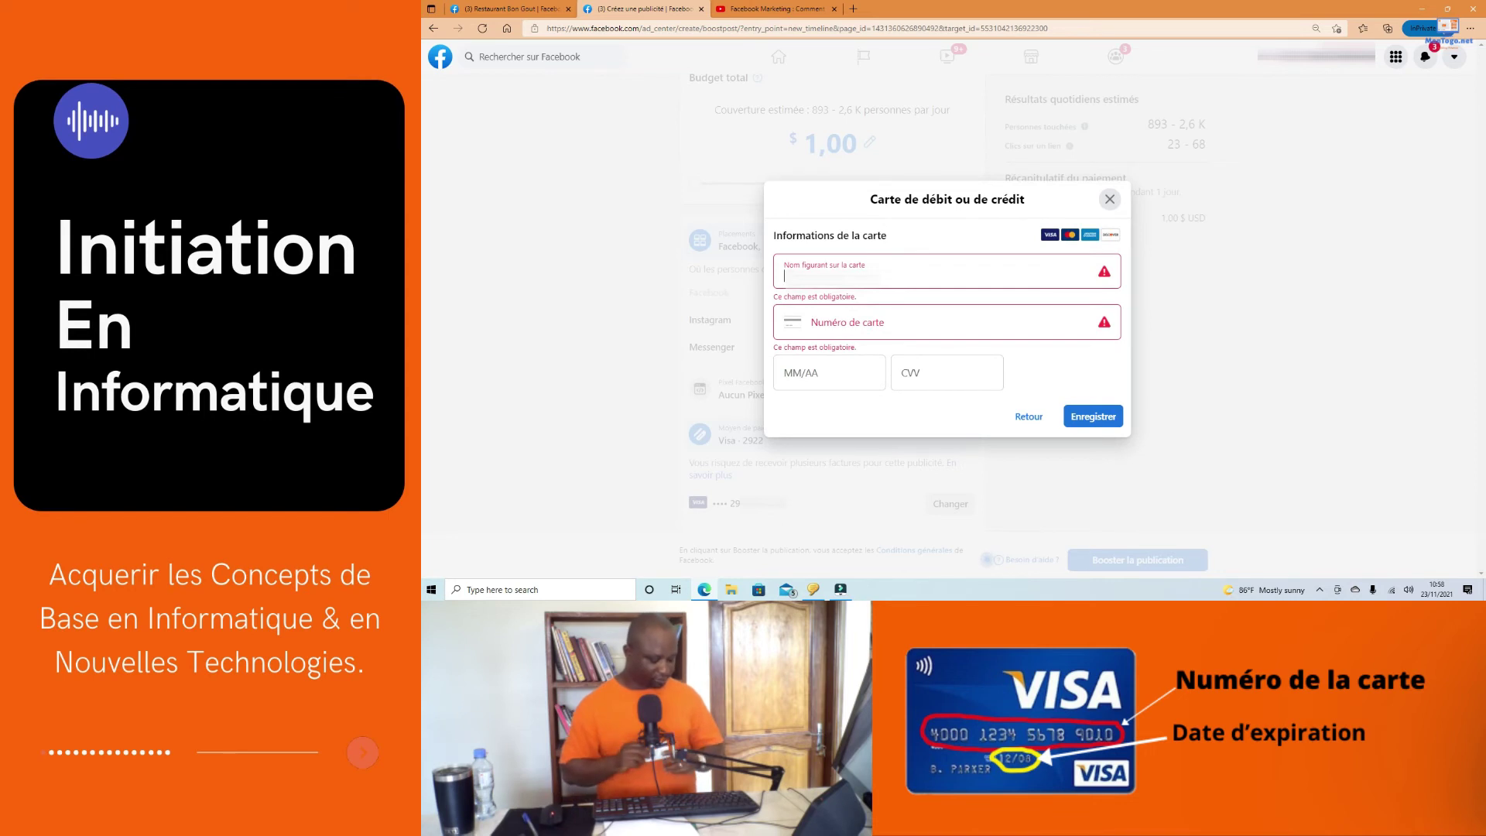
click(852, 277)
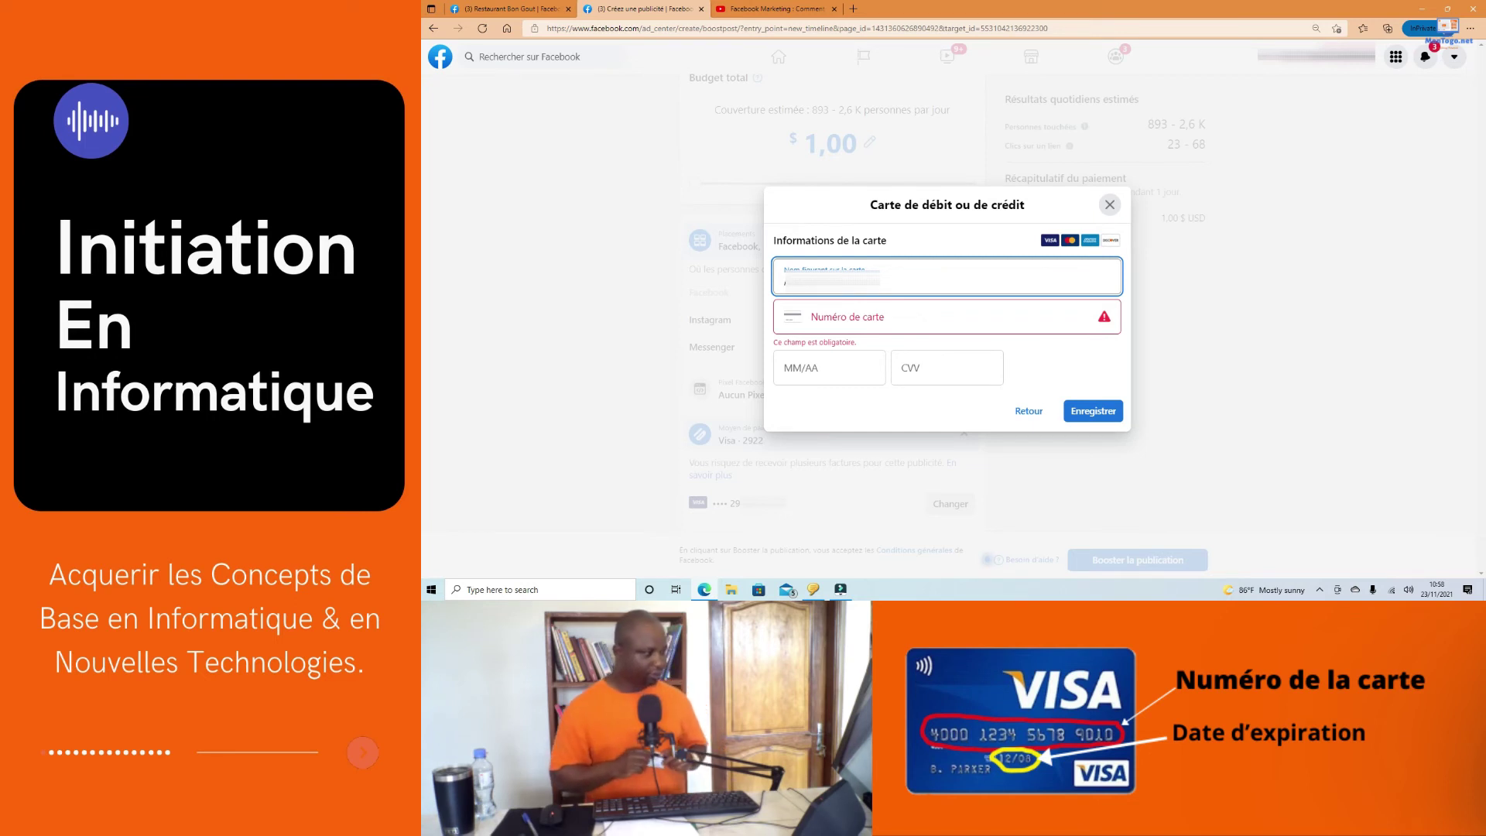
Step: Fill in the card number, expiry date and security code, then save the card
click(900, 309)
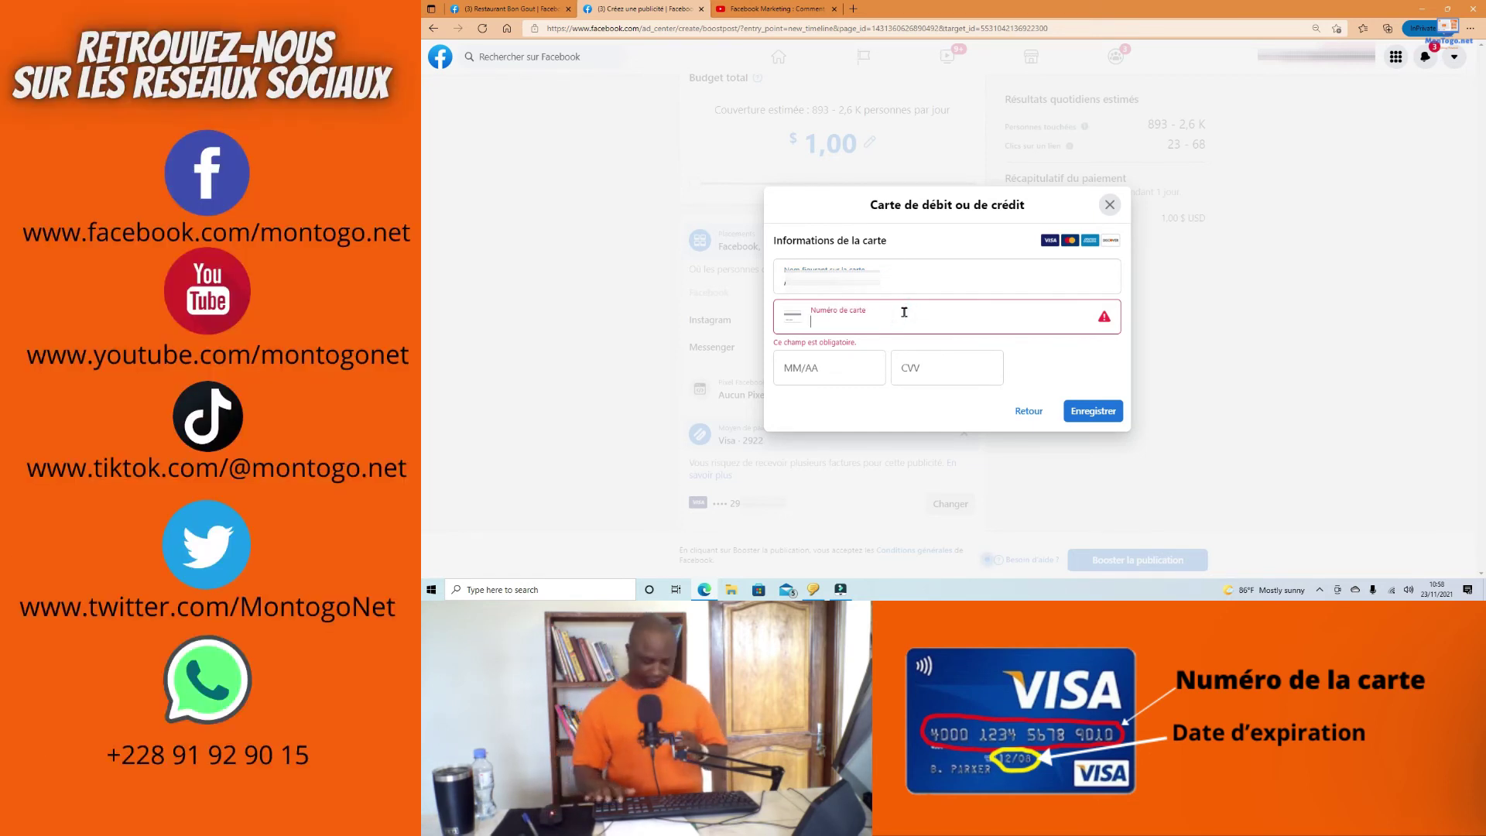
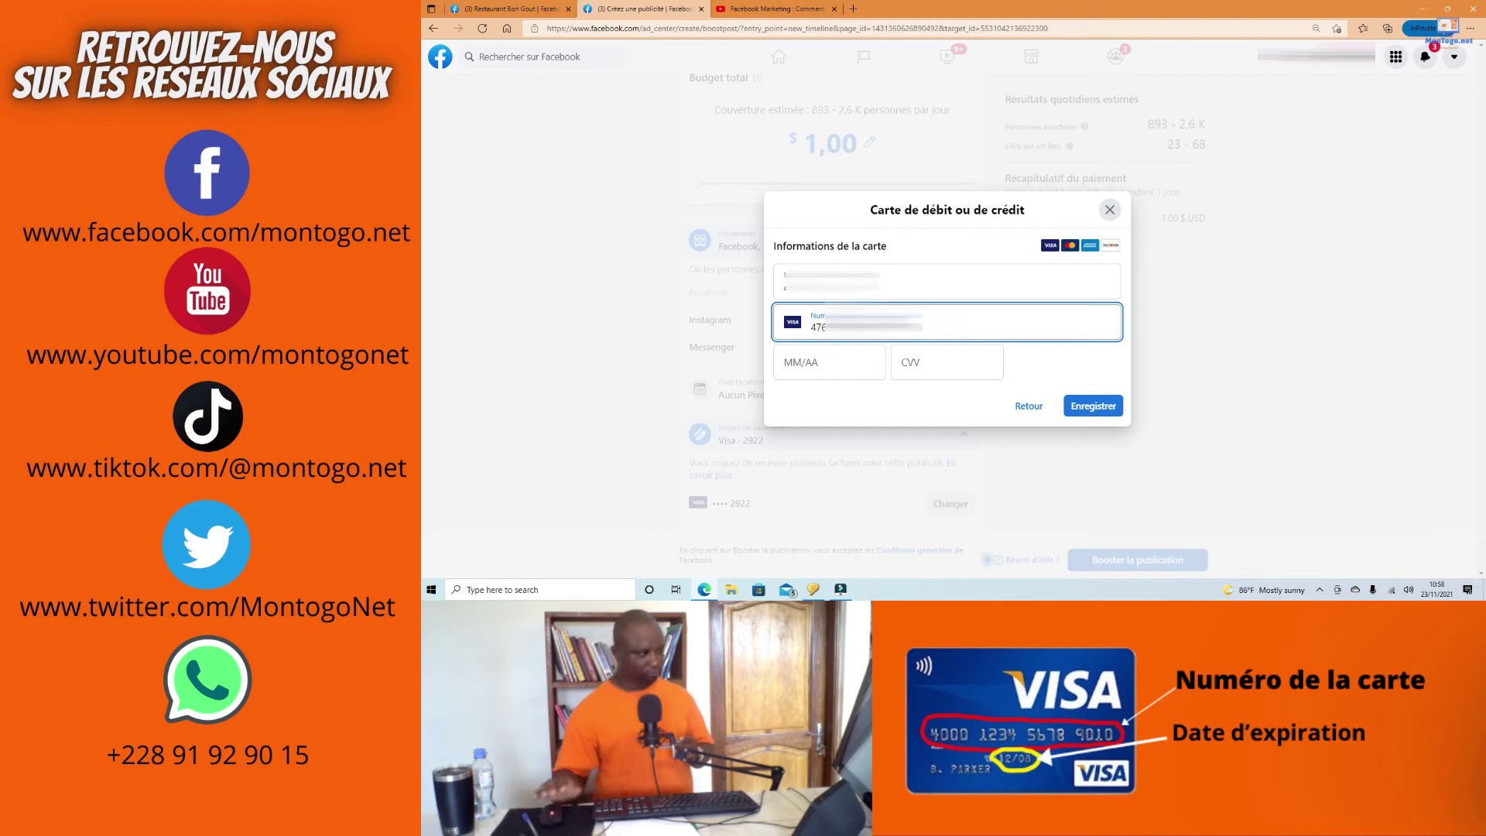
click(822, 367)
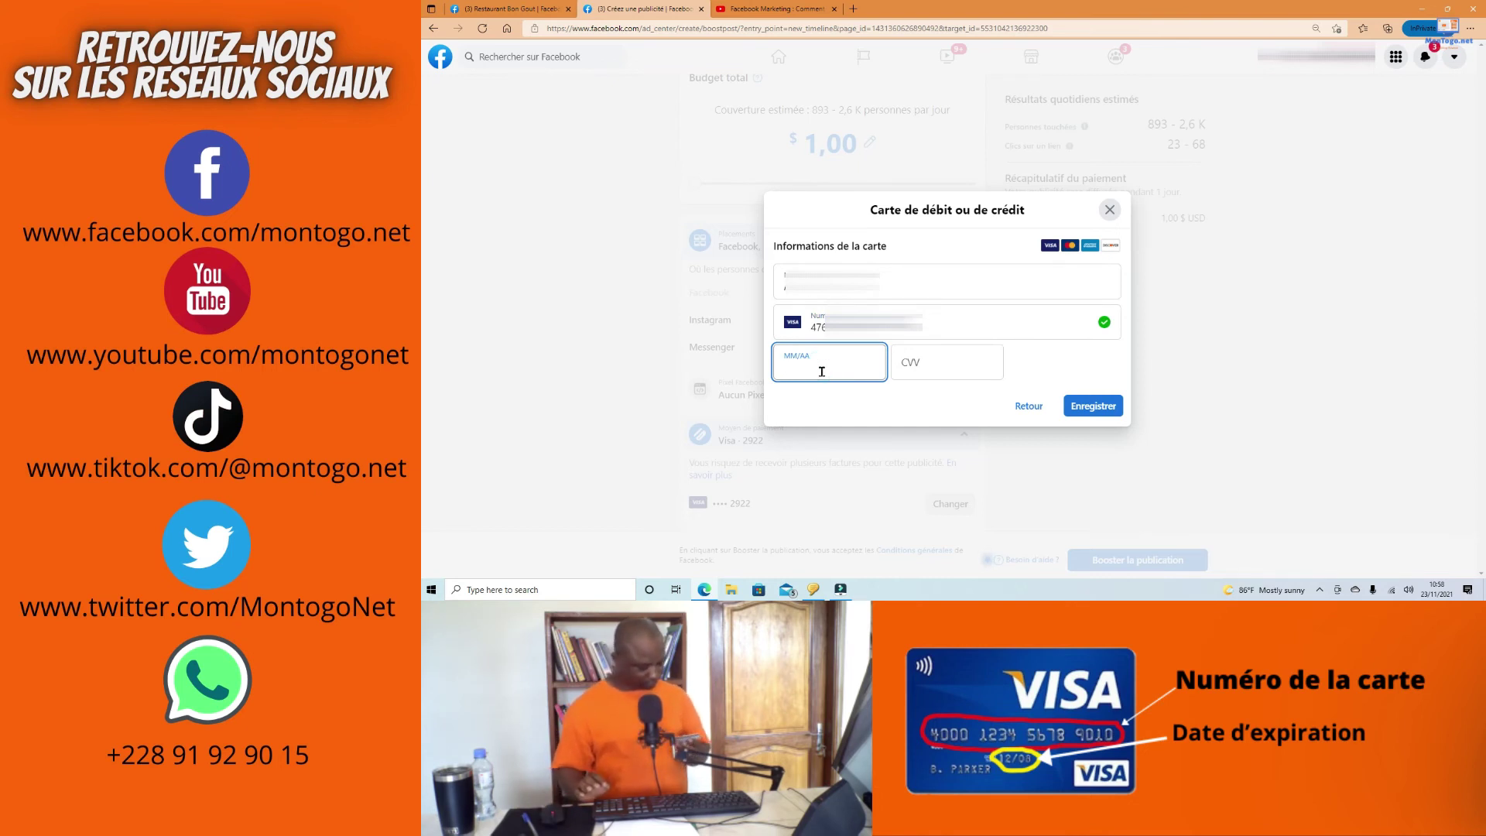
text(11)
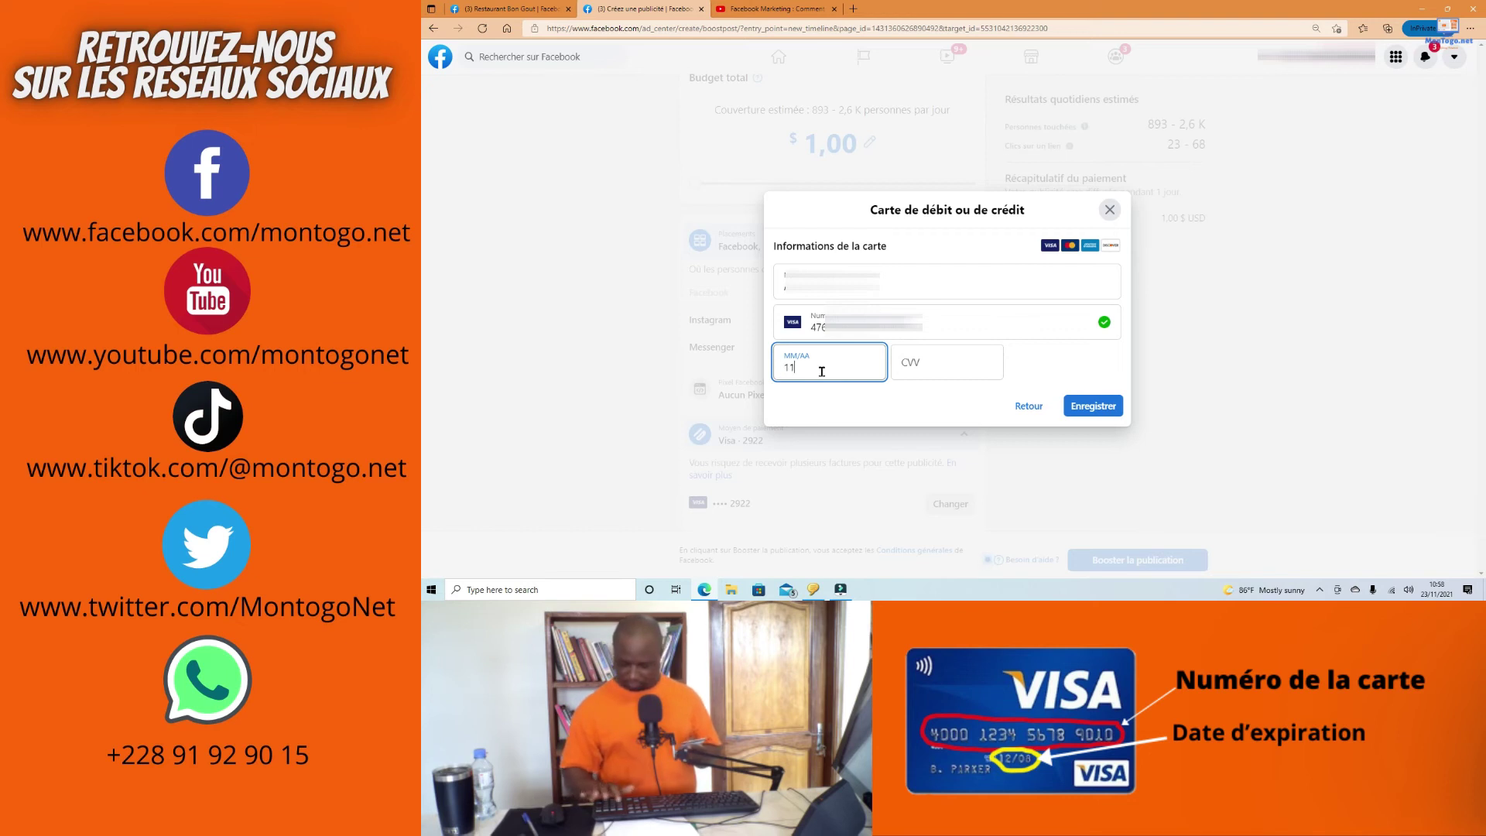
text(/22)
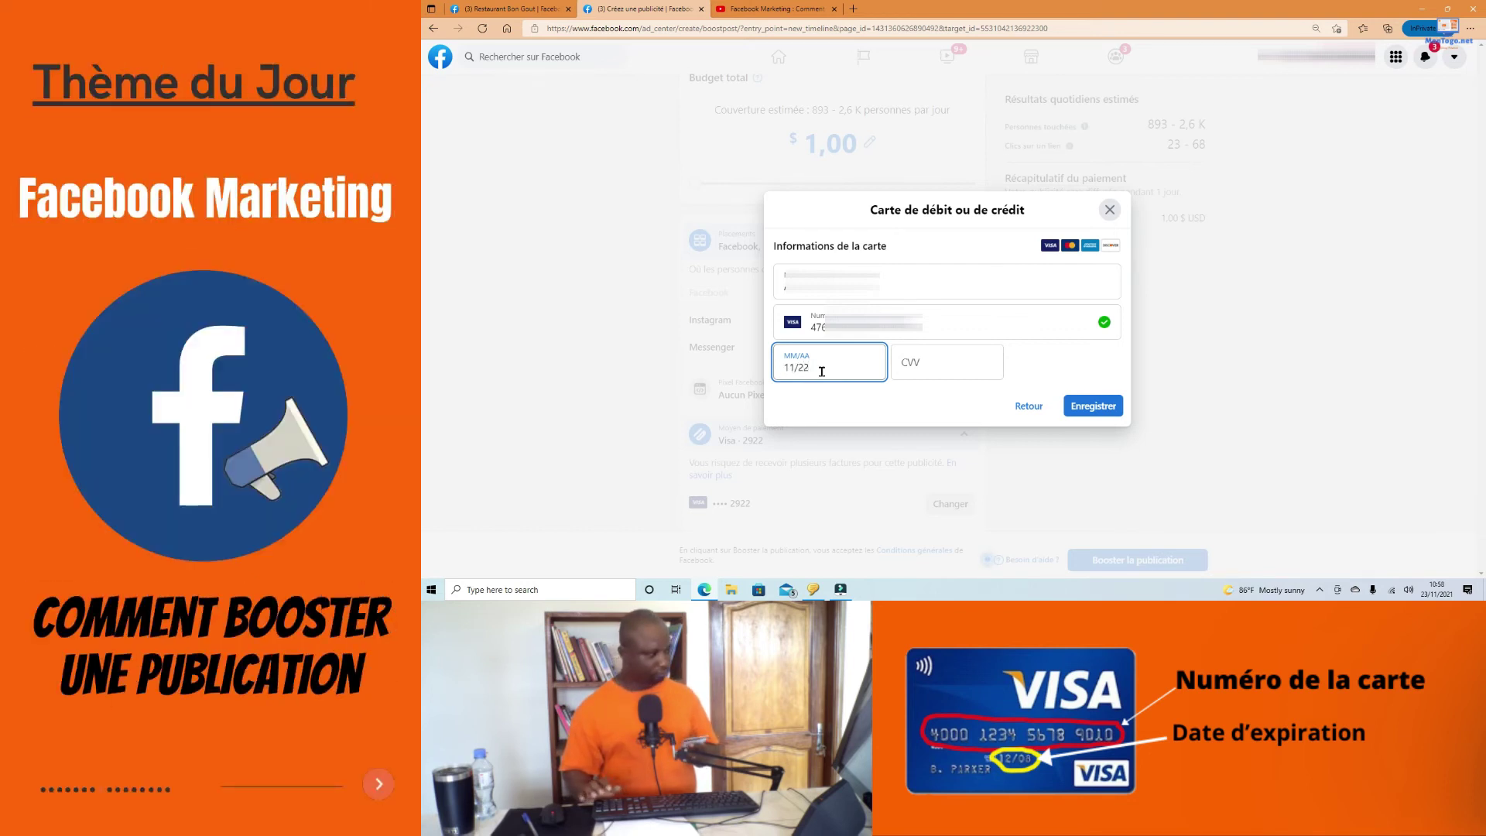
click(932, 354)
text(000)
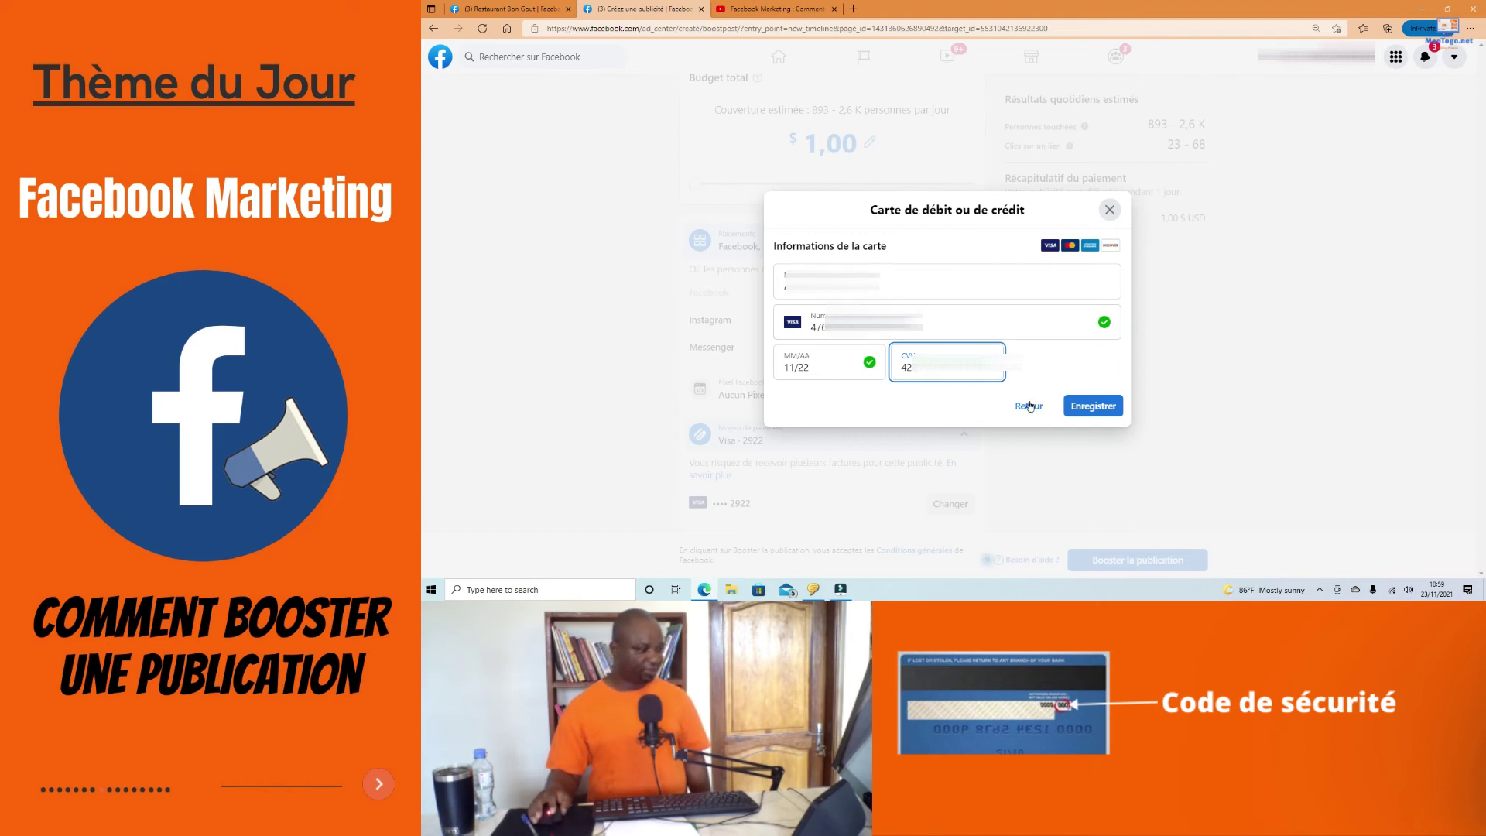
click(1100, 407)
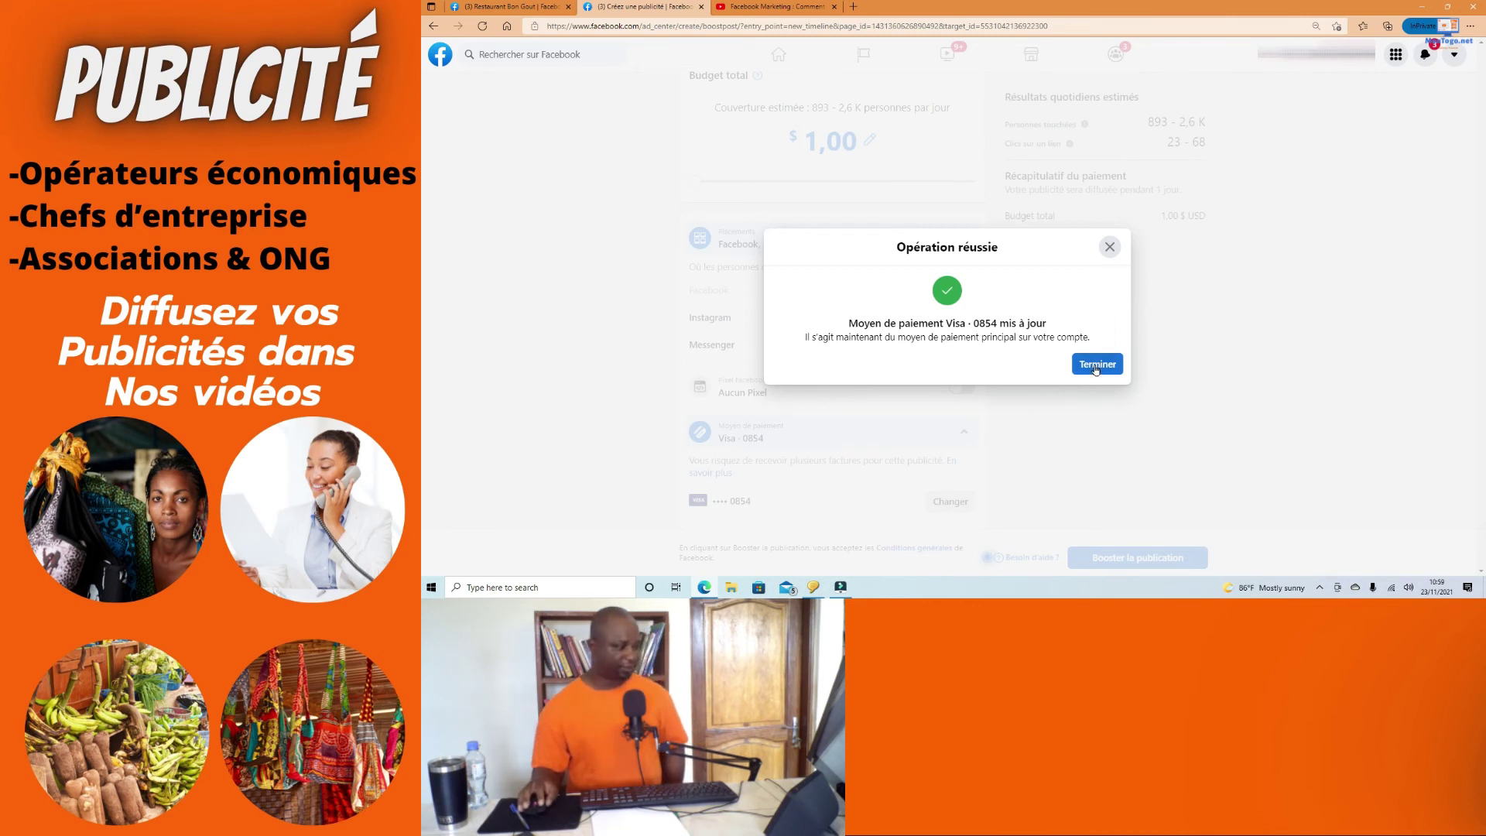
Step: Close the Opération réussie confirmation with Terminer to return to the boost form
click(1096, 369)
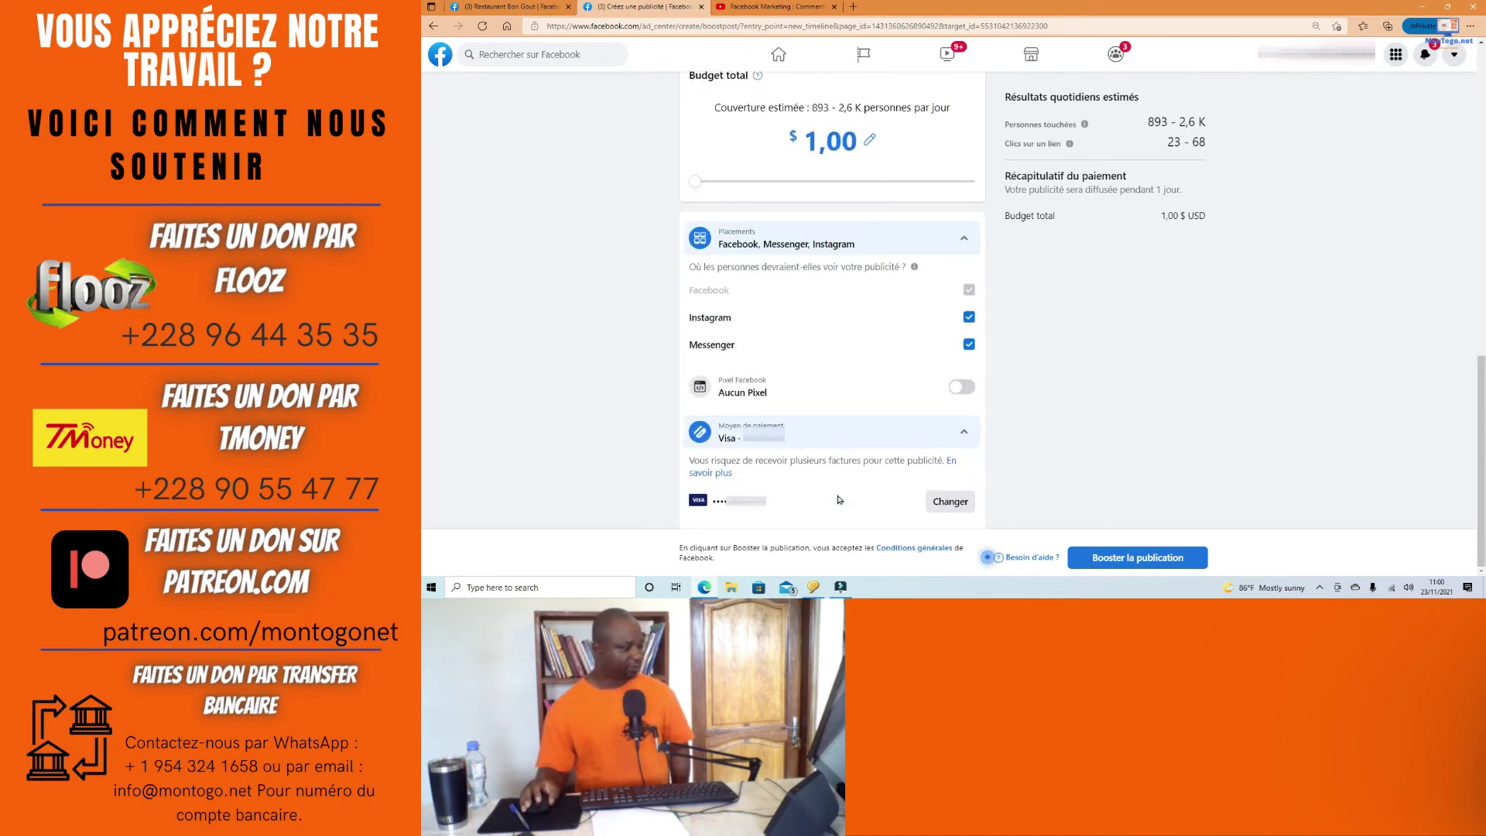
scroll(838, 500, up, 10)
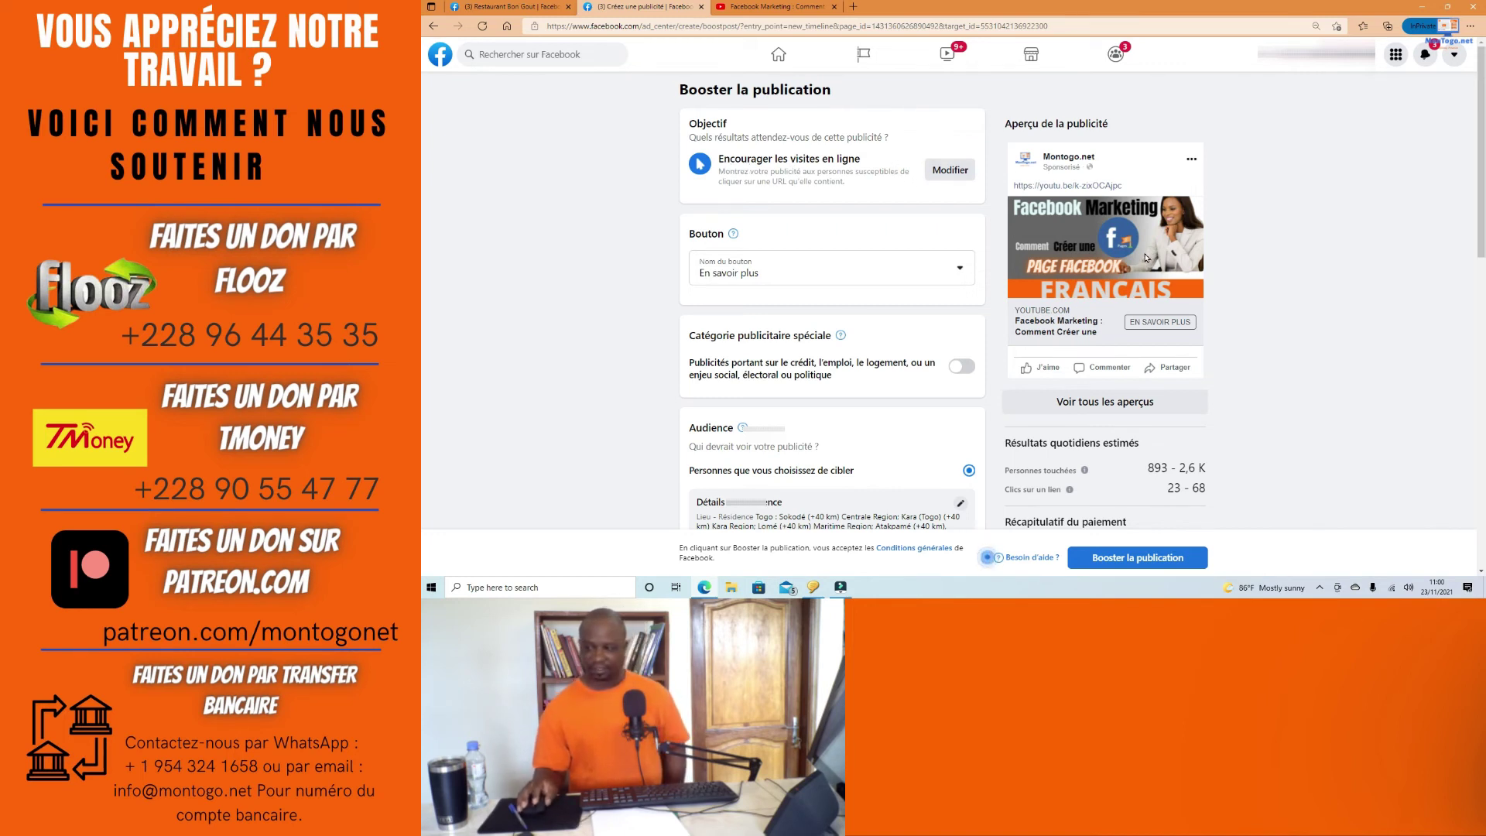
scroll(1113, 249, down, 1)
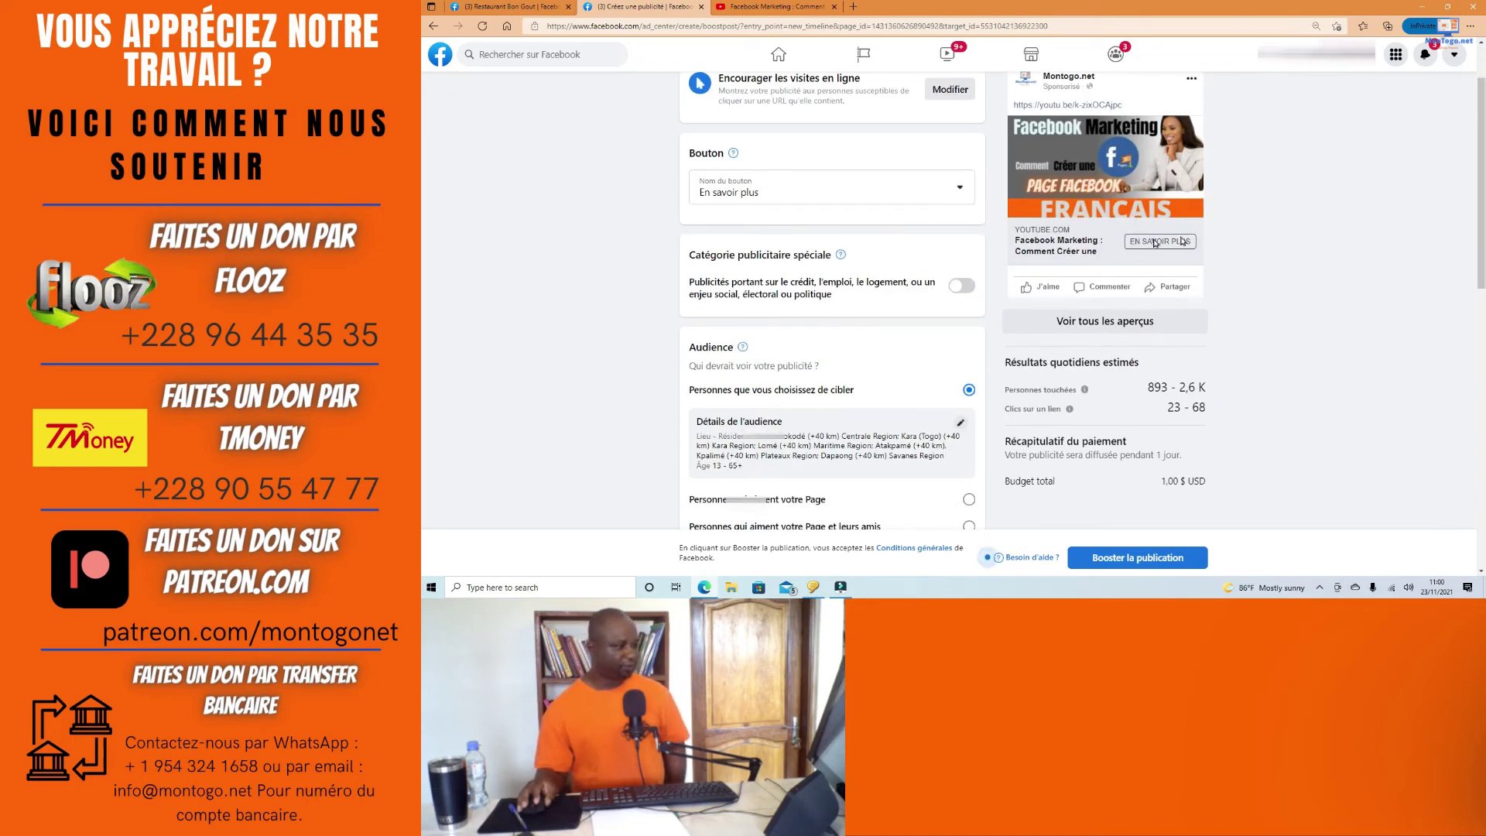
scroll(1178, 248, down, 2)
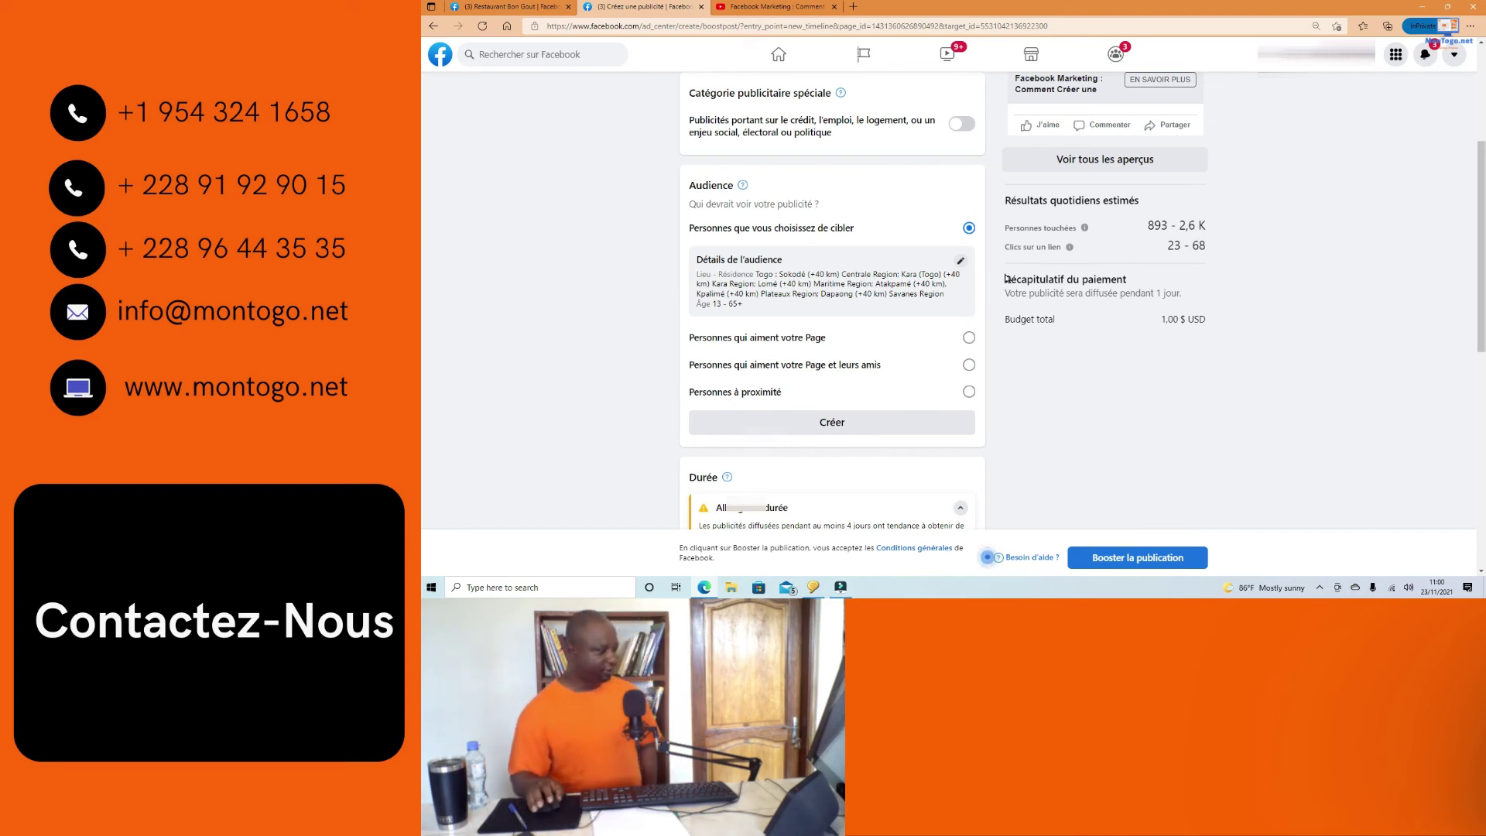
scroll(1006, 278, down, 4)
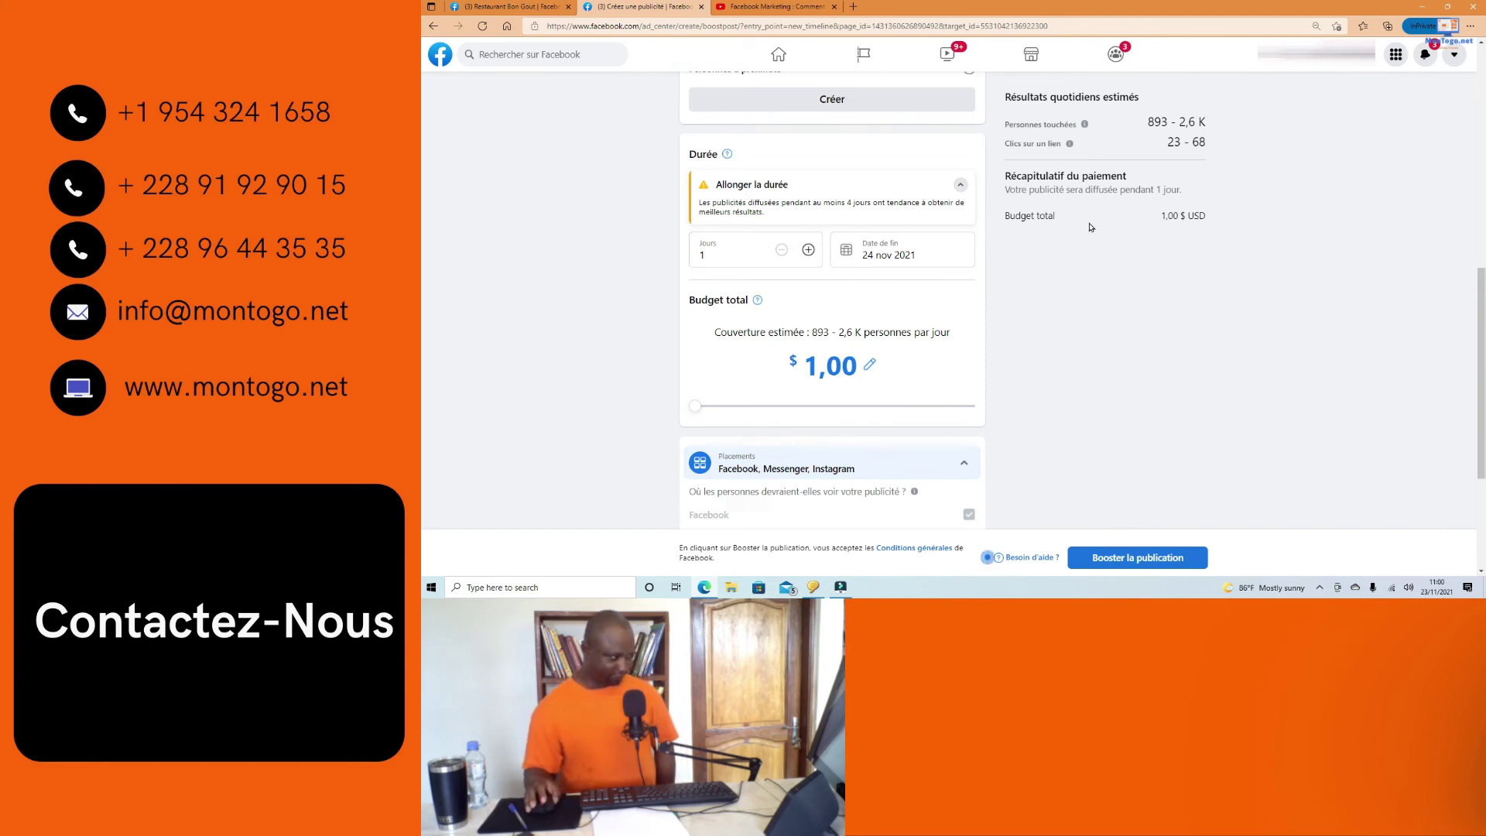
scroll(1091, 227, up, 1)
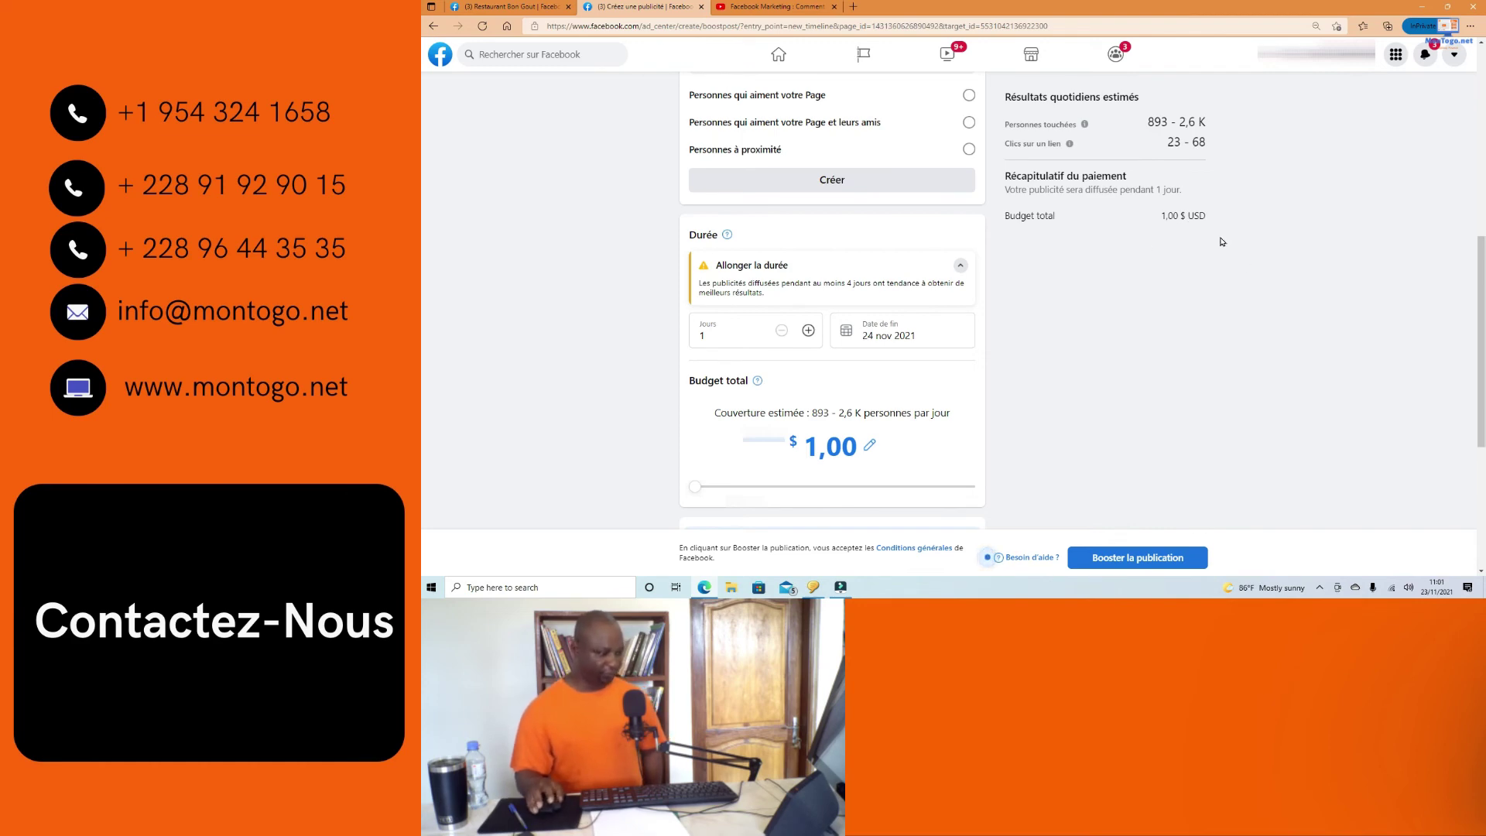
scroll(1177, 263, down, 2)
scroll(1121, 289, down, 2)
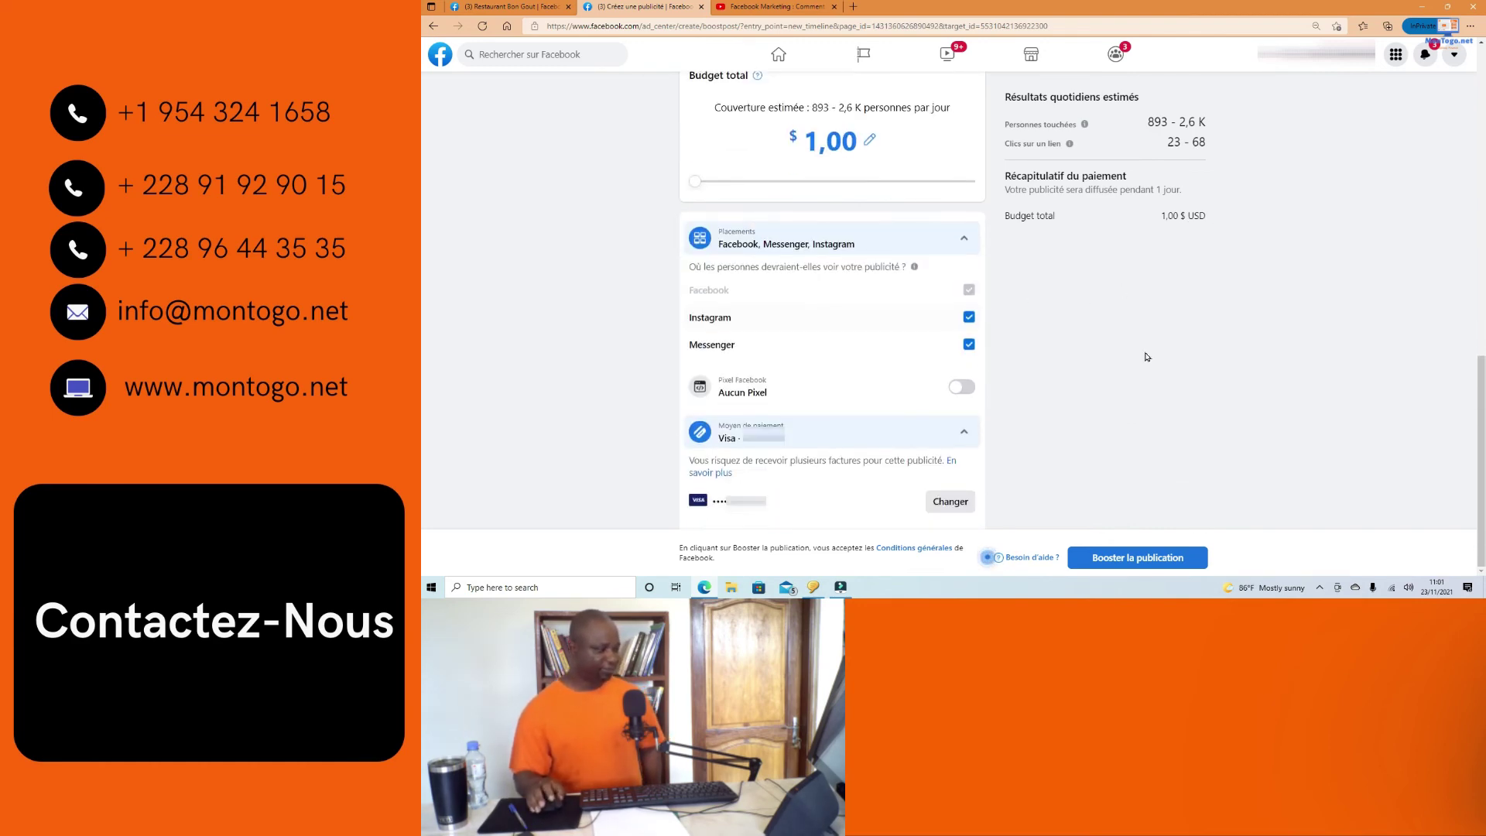
scroll(1145, 357, up, 10)
scroll(1130, 343, down, 1)
Step: Scroll to the payment section and click Booster la publication
scroll(1082, 332, up, 1)
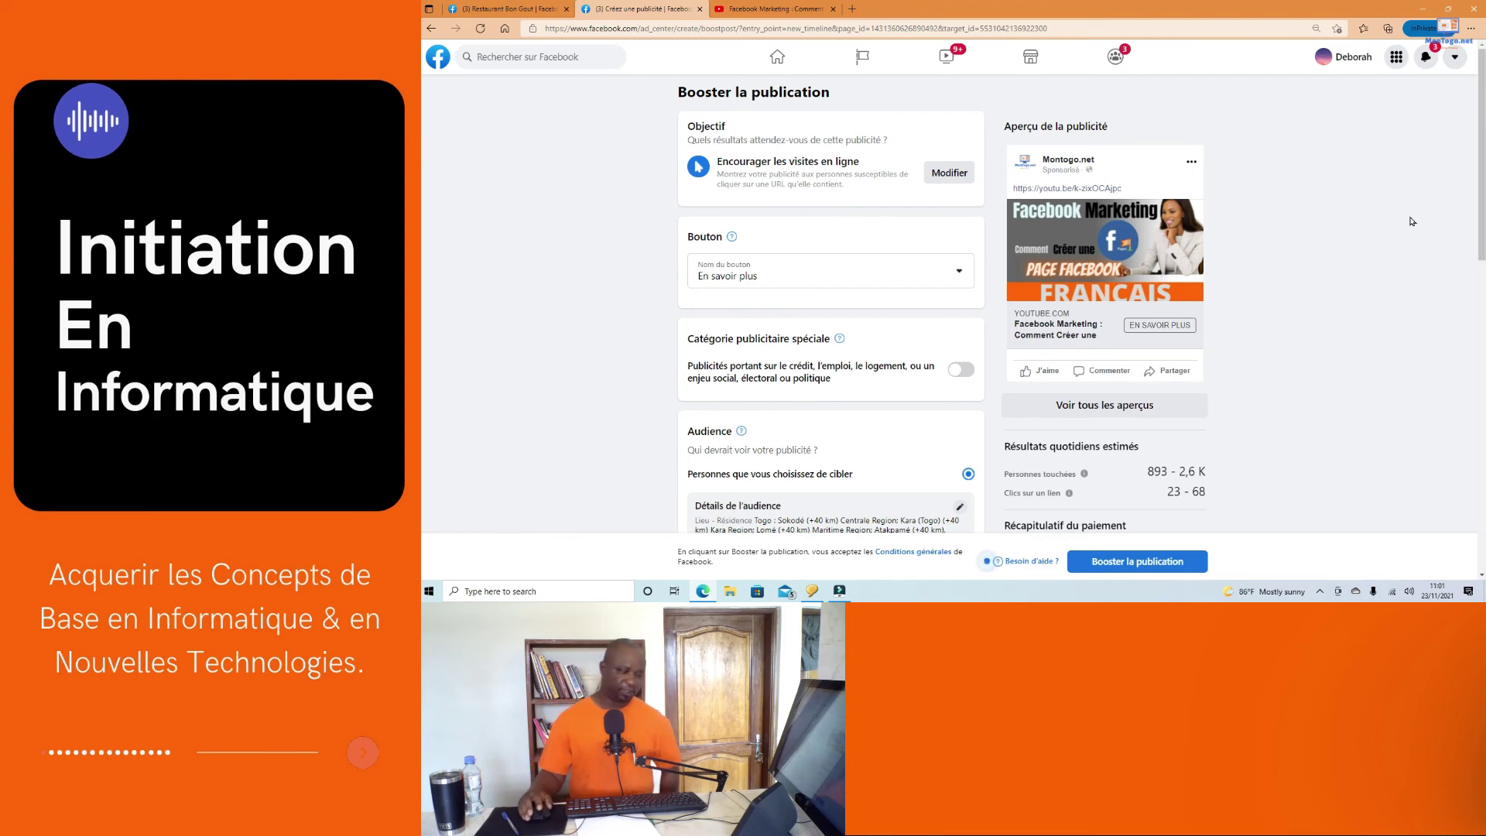
scroll(1369, 242, down, 3)
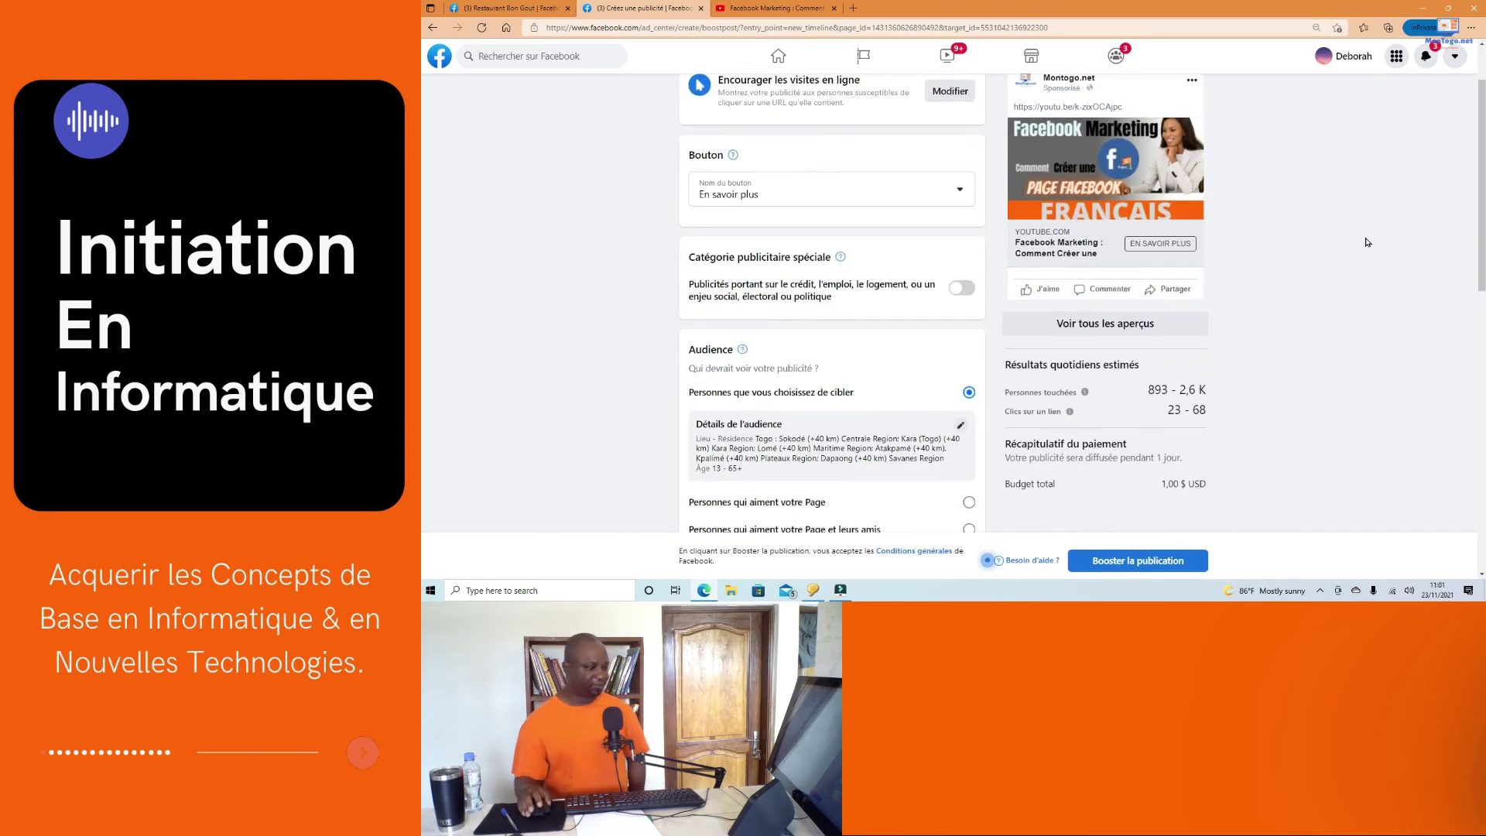
scroll(1360, 267, down, 1)
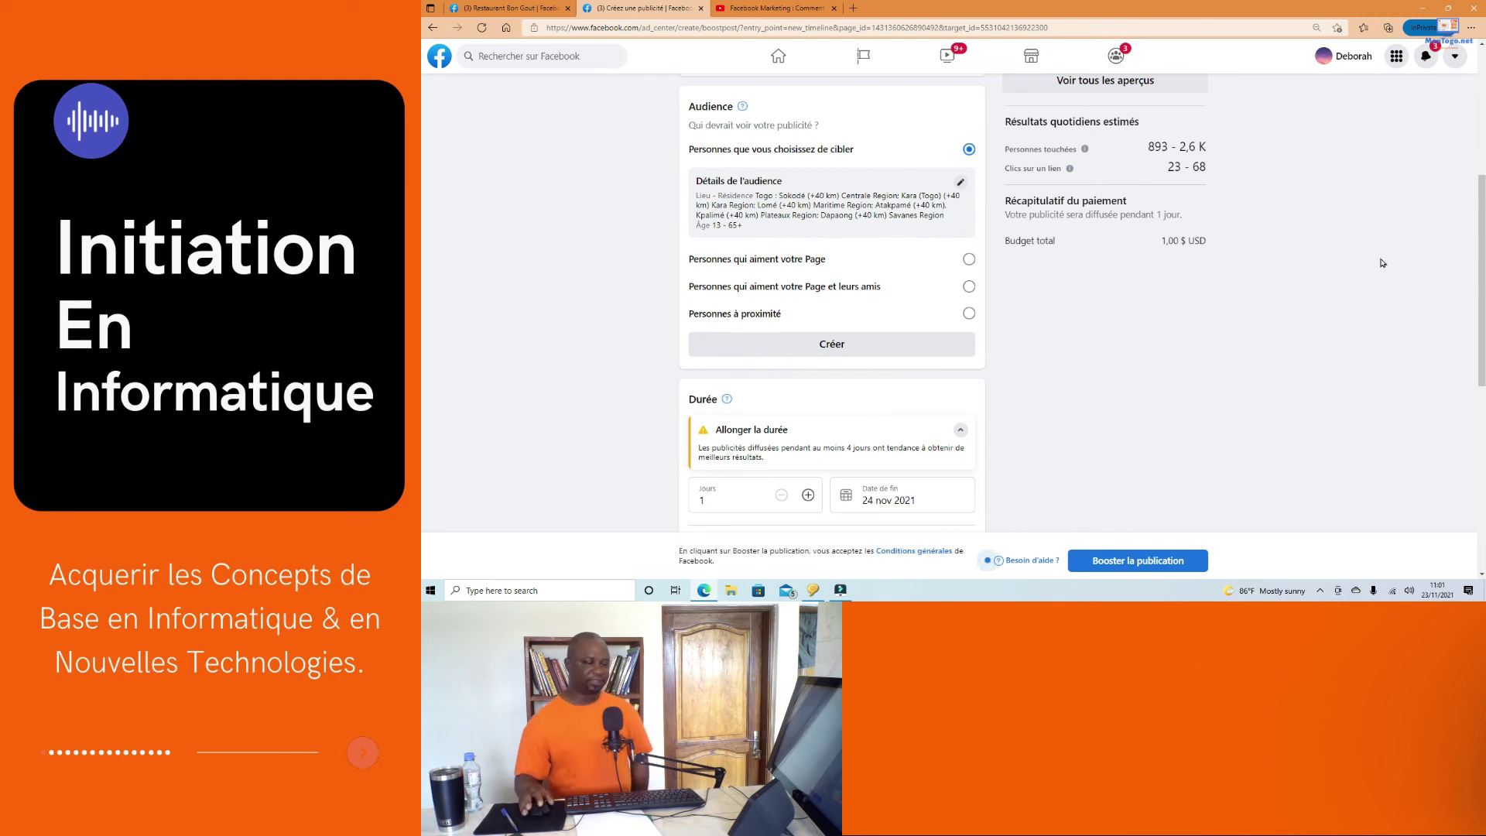
scroll(1360, 268, down, 3)
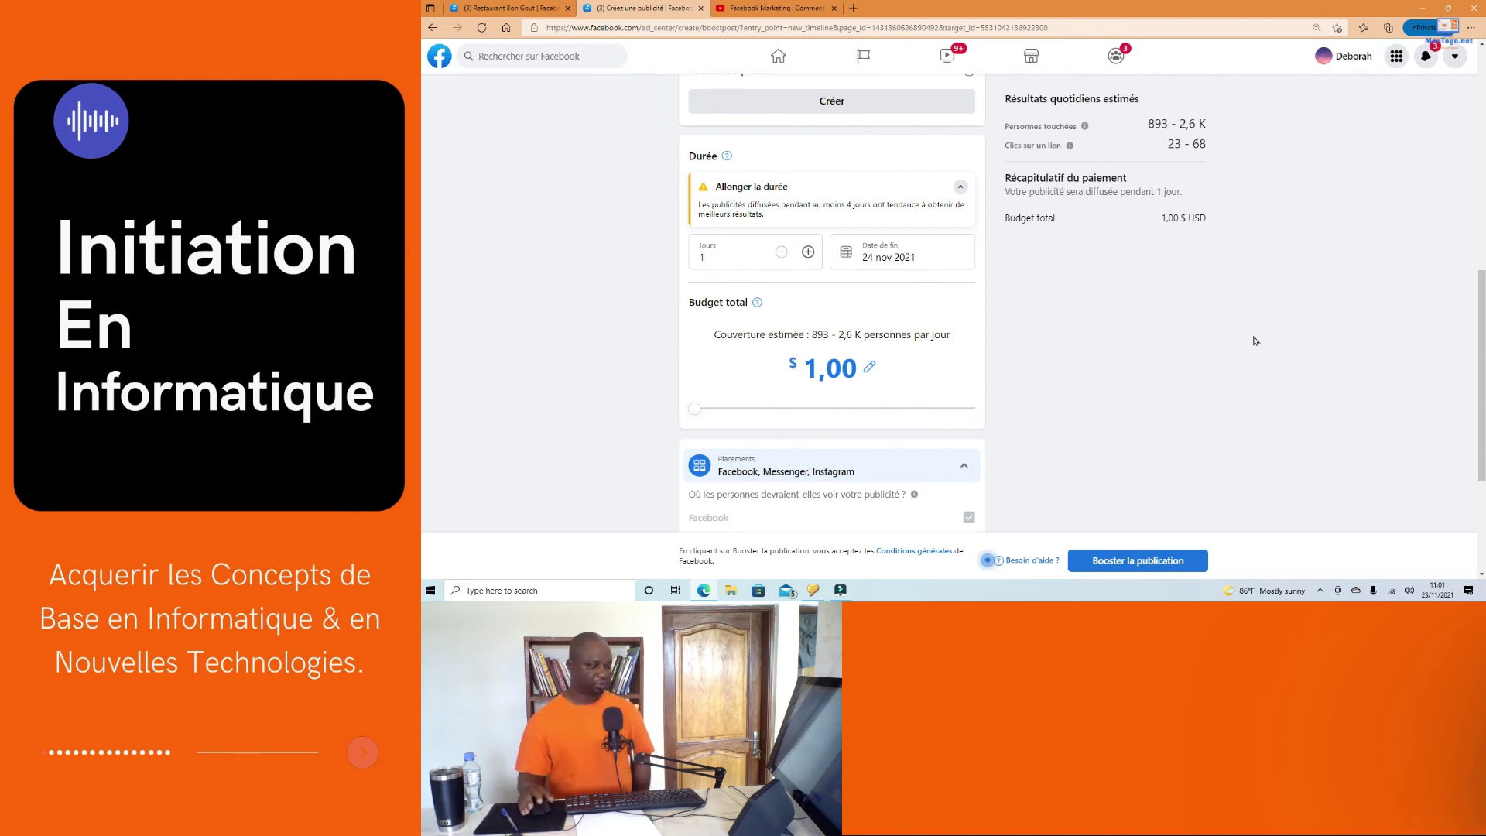
scroll(1255, 344, down, 3)
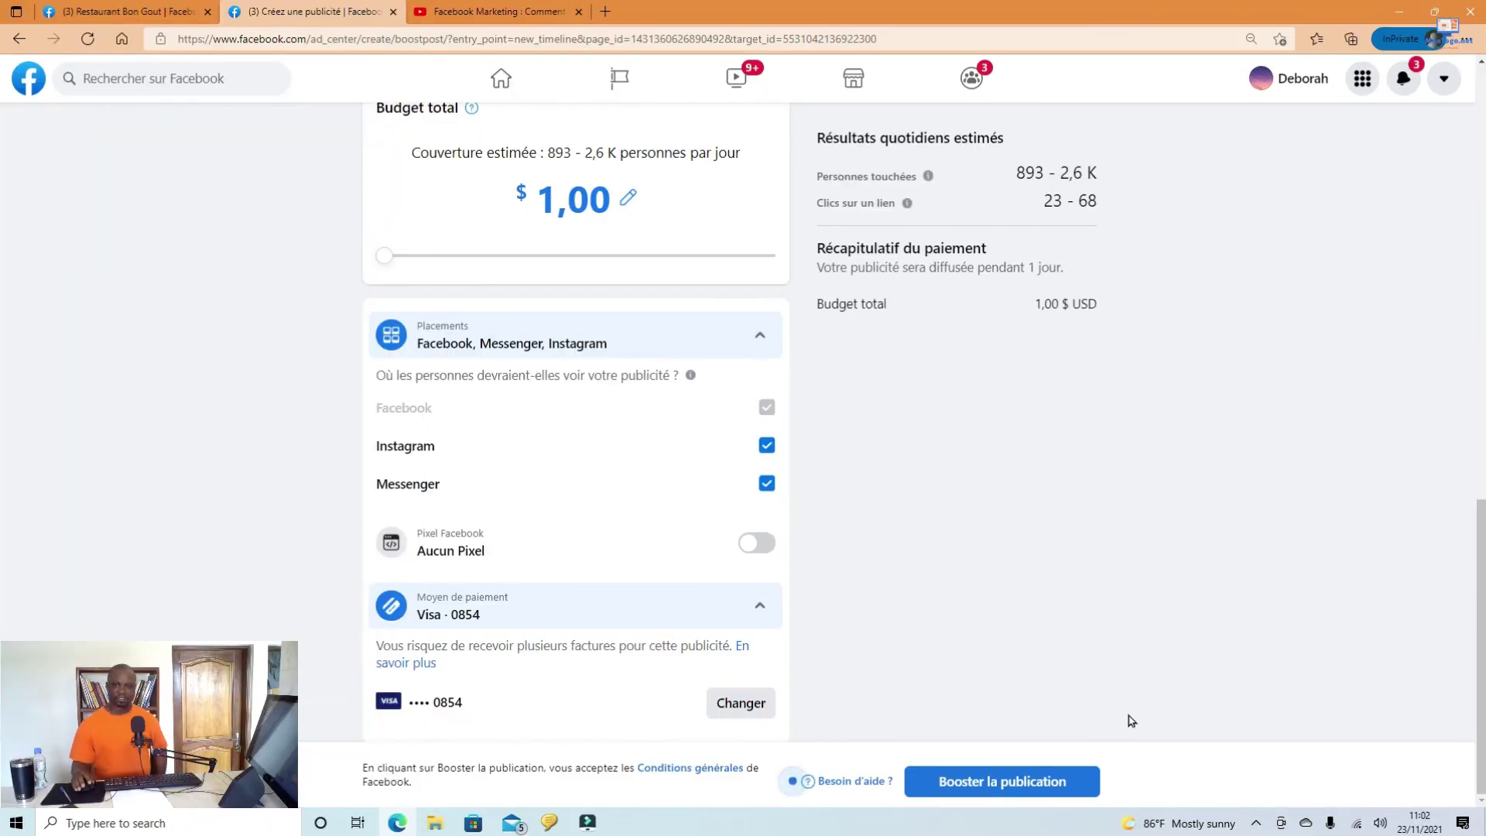
click(993, 783)
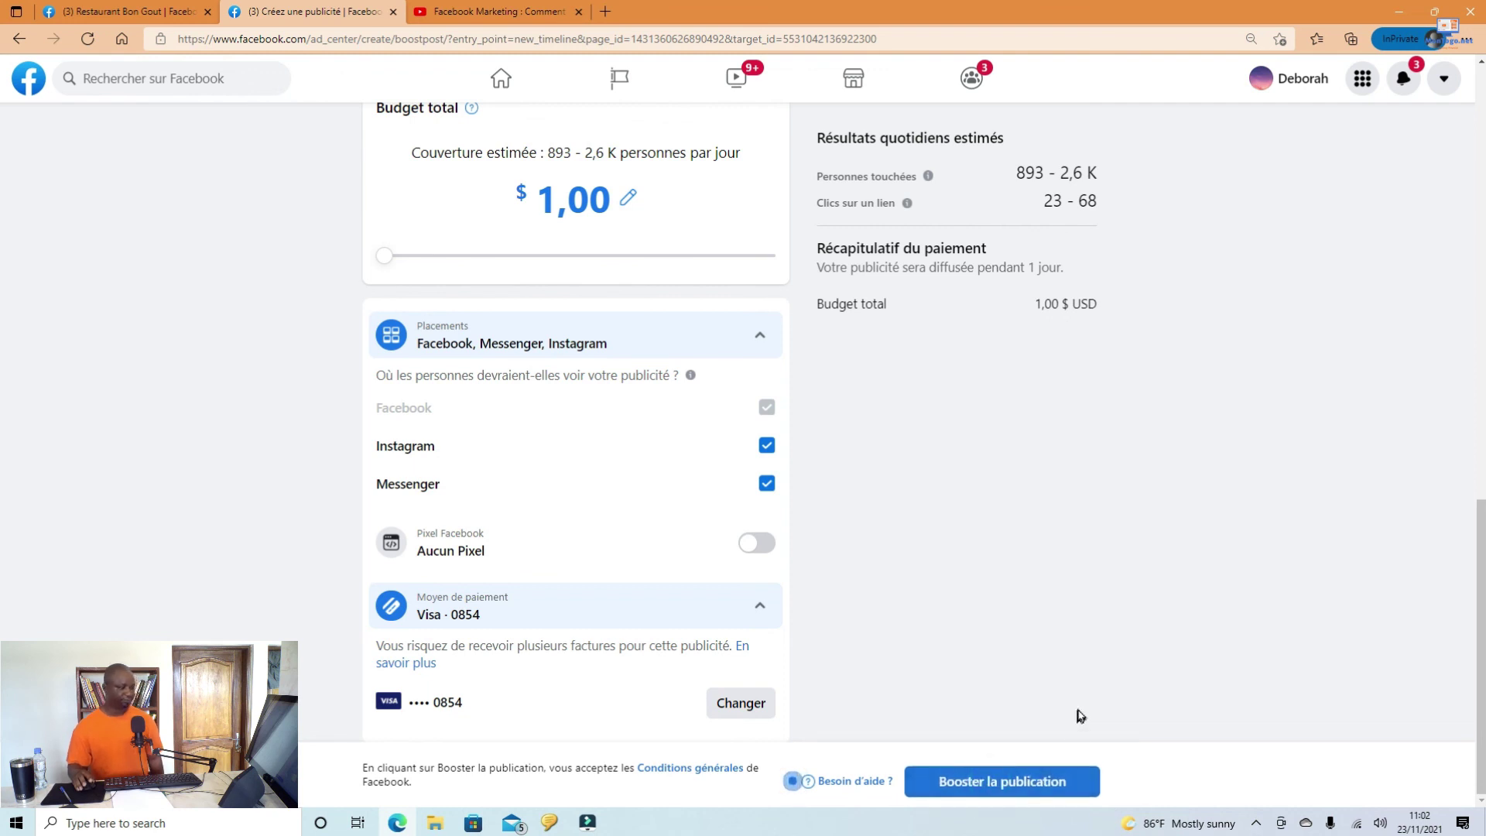